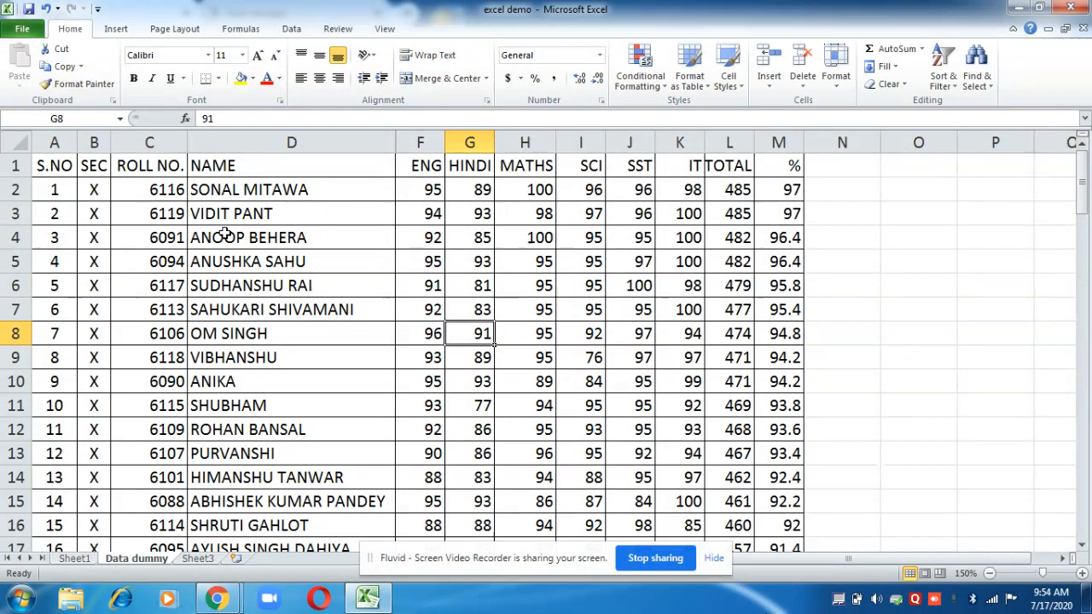
# Center-align the entire ROLL NO. column in the Data dummy sheet
pyautogui.moveTo(1081, 194); pyautogui.dragTo(1084, 185)
pyautogui.moveTo(1081, 194); pyautogui.dragTo(1083, 145)
pyautogui.click(156, 135)
pyautogui.click(319, 78)
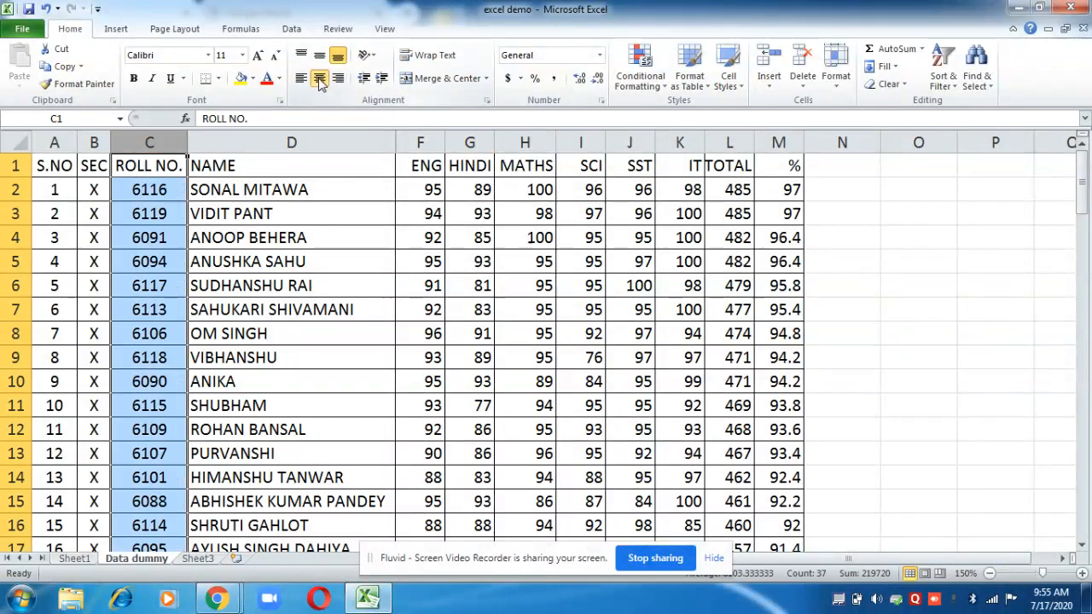
pyautogui.click(291, 234)
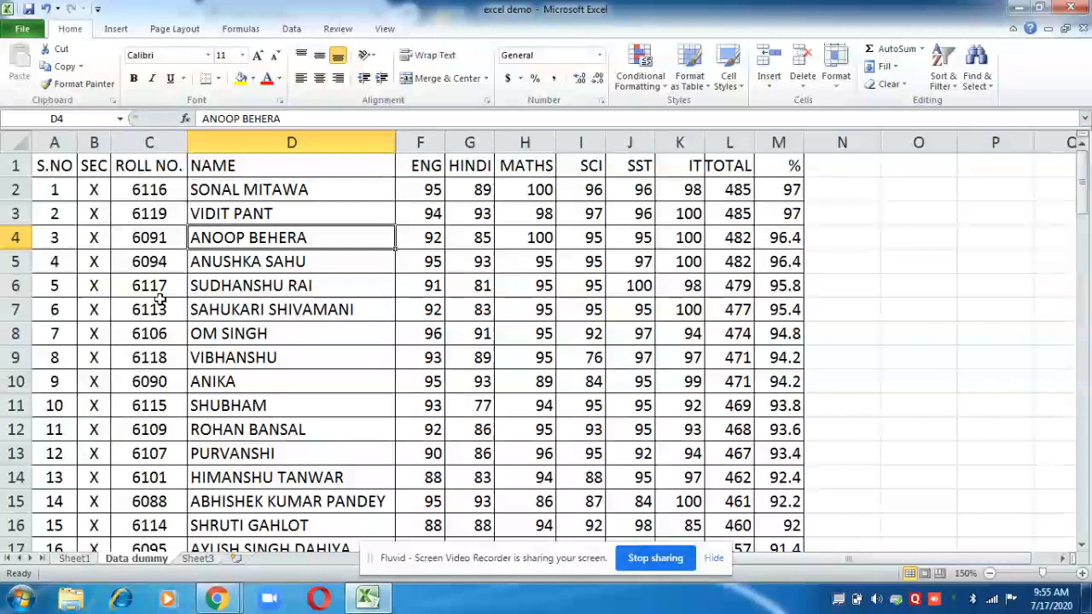
# Select the marks table A1:M37 including its header row and open a custom sort for it
pyautogui.moveTo(53, 165)
pyautogui.mouseDown()
pyautogui.moveTo(779, 166)
pyautogui.moveTo(793, 546)
pyautogui.mouseUp()
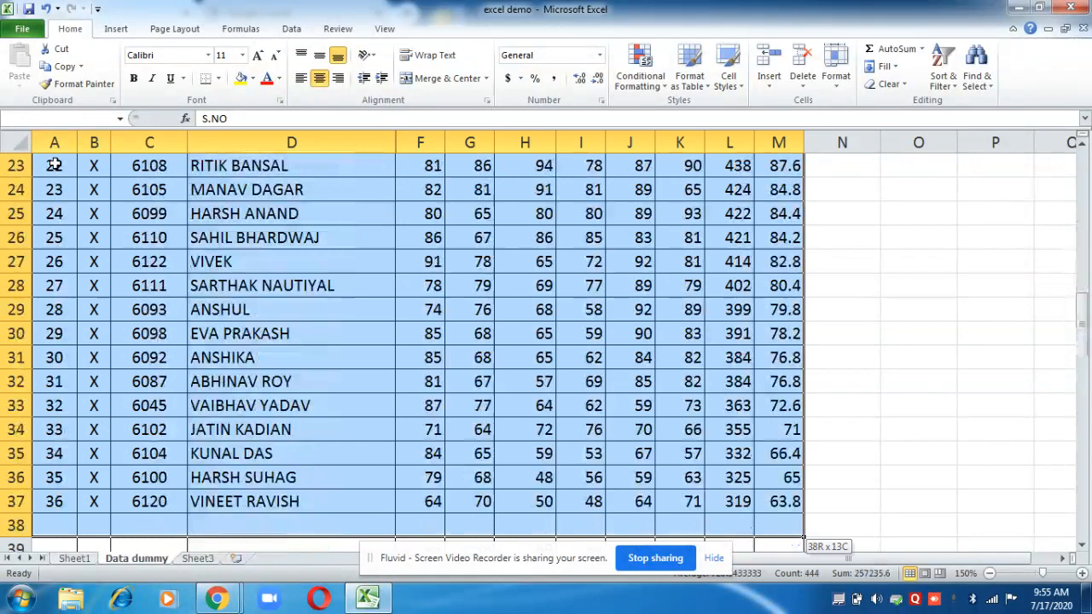
pyautogui.hotkey('shift', 'Up')
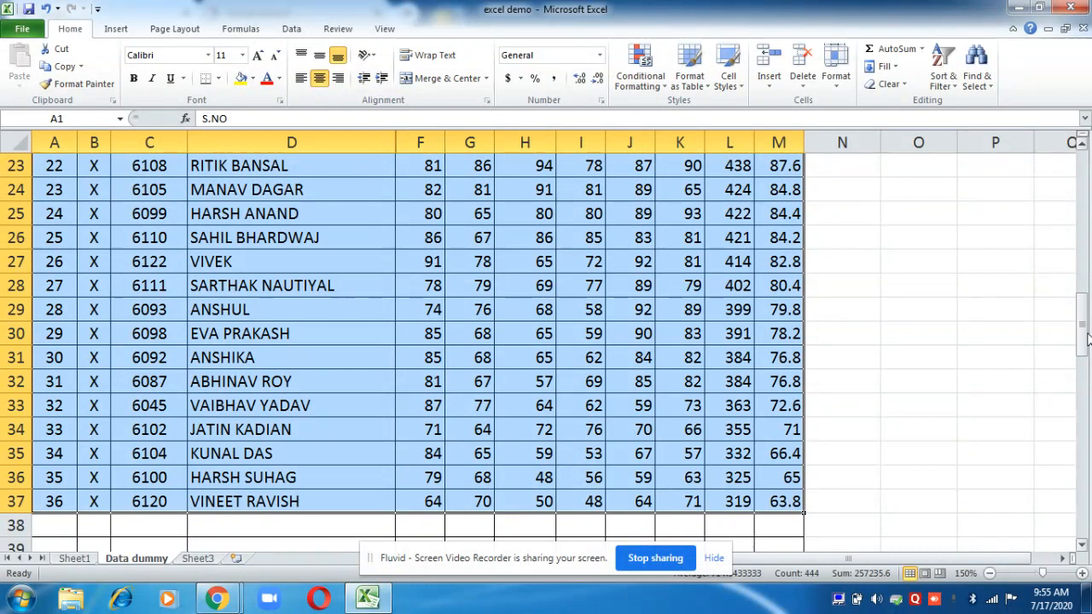
pyautogui.moveTo(1081, 333); pyautogui.dragTo(1080, 175)
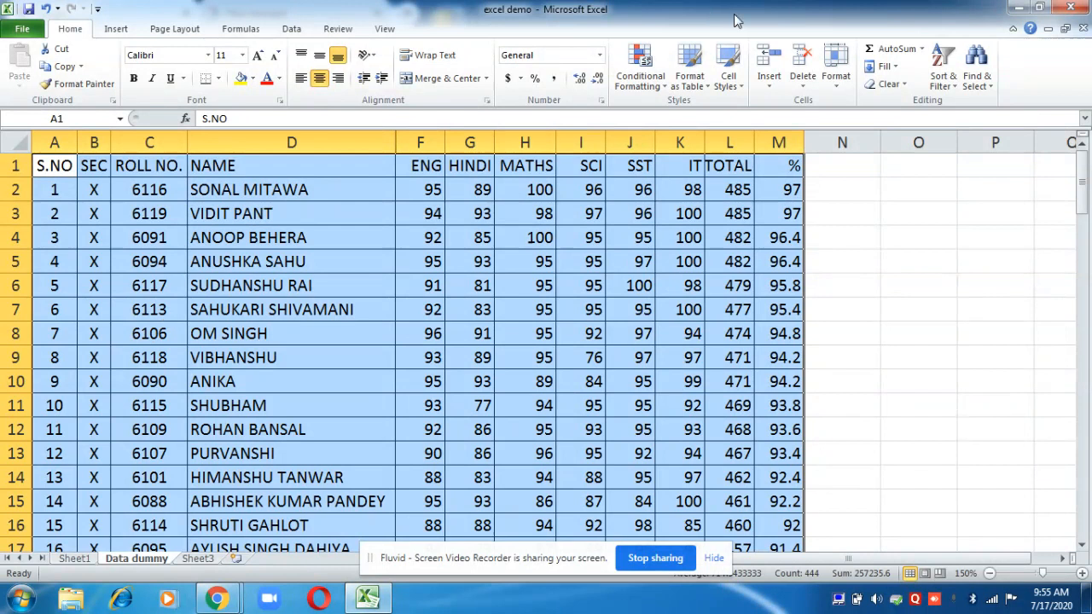
pyautogui.click(940, 86)
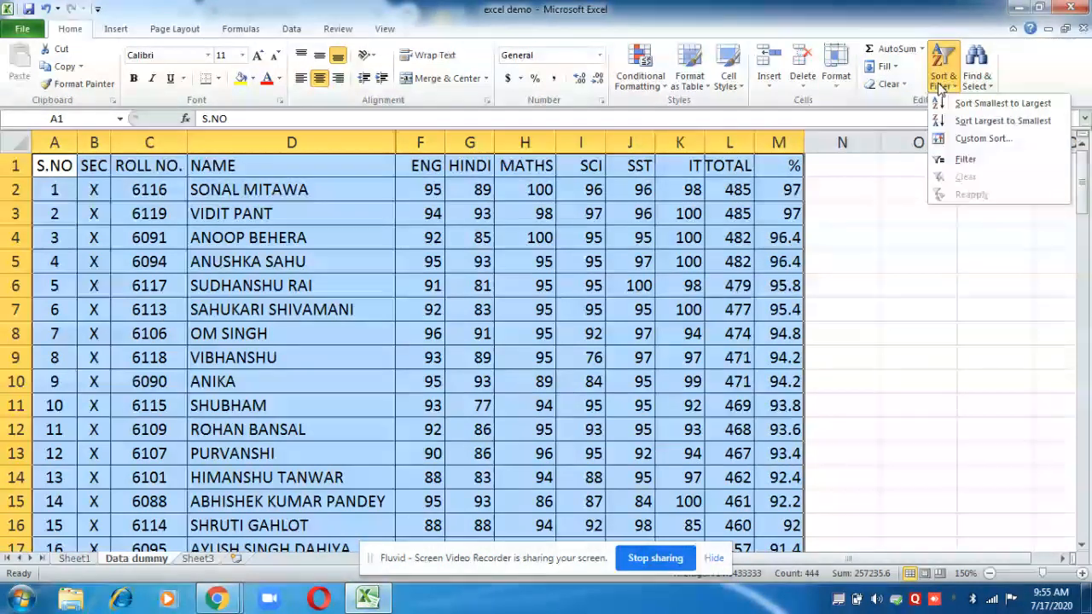
pyautogui.click(969, 139)
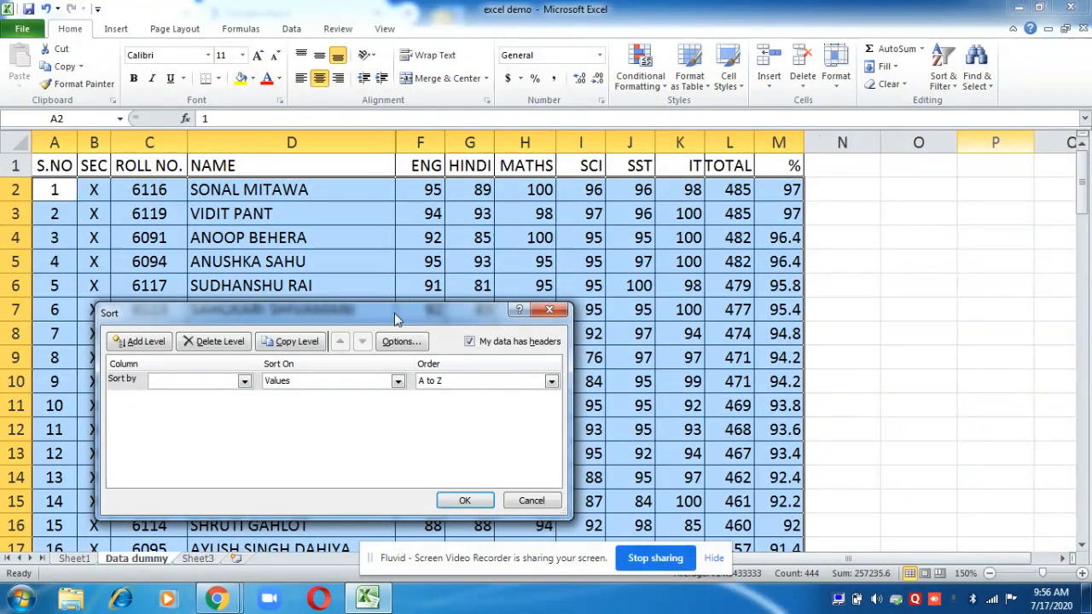
pyautogui.moveTo(397, 320); pyautogui.dragTo(522, 231)
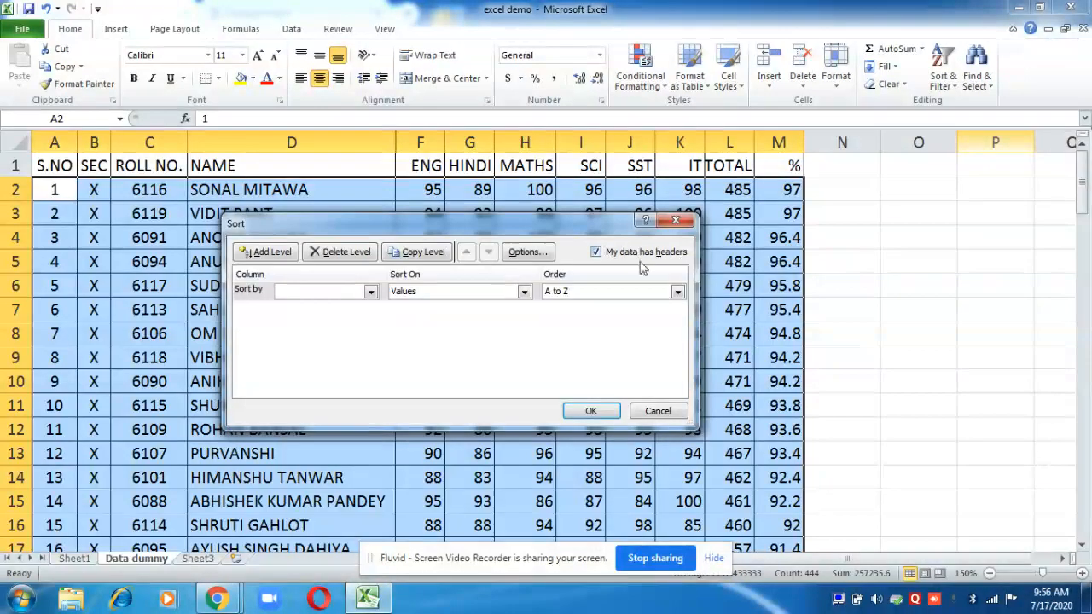
pyautogui.click(595, 253)
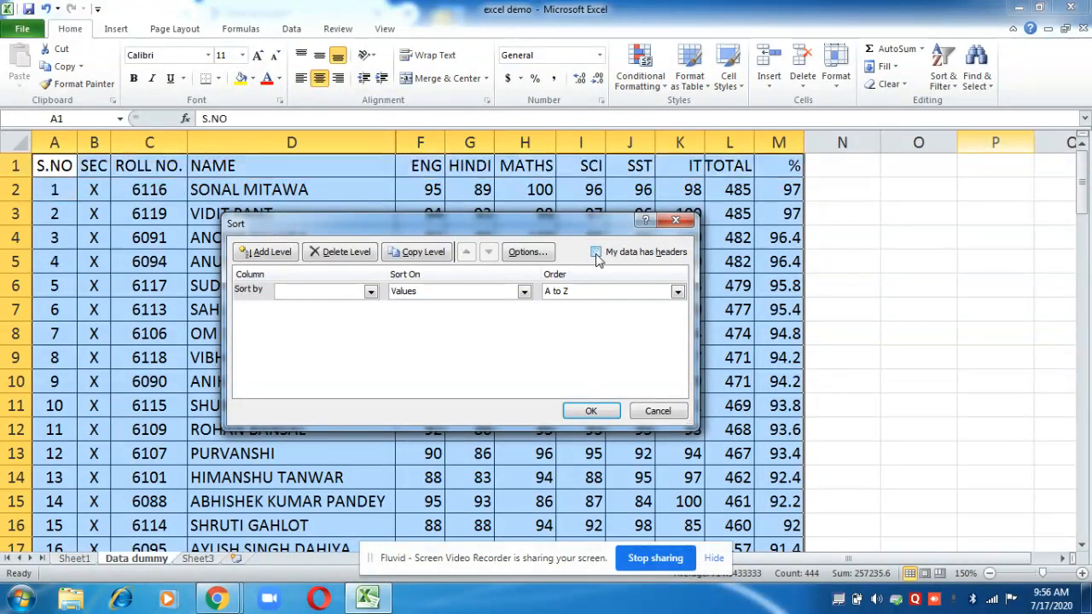
pyautogui.click(371, 292)
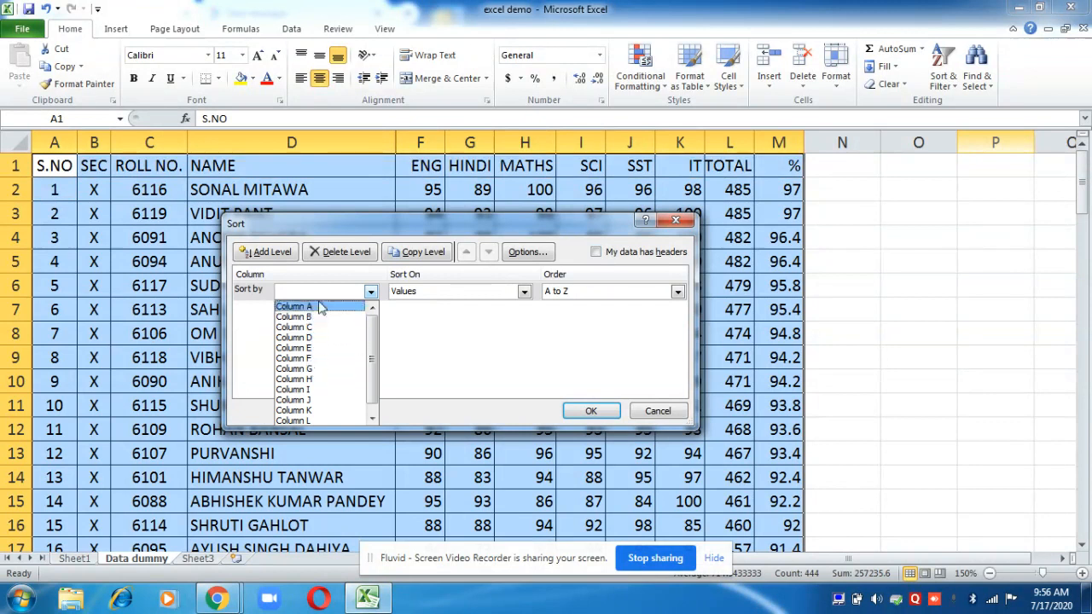
pyautogui.click(422, 345)
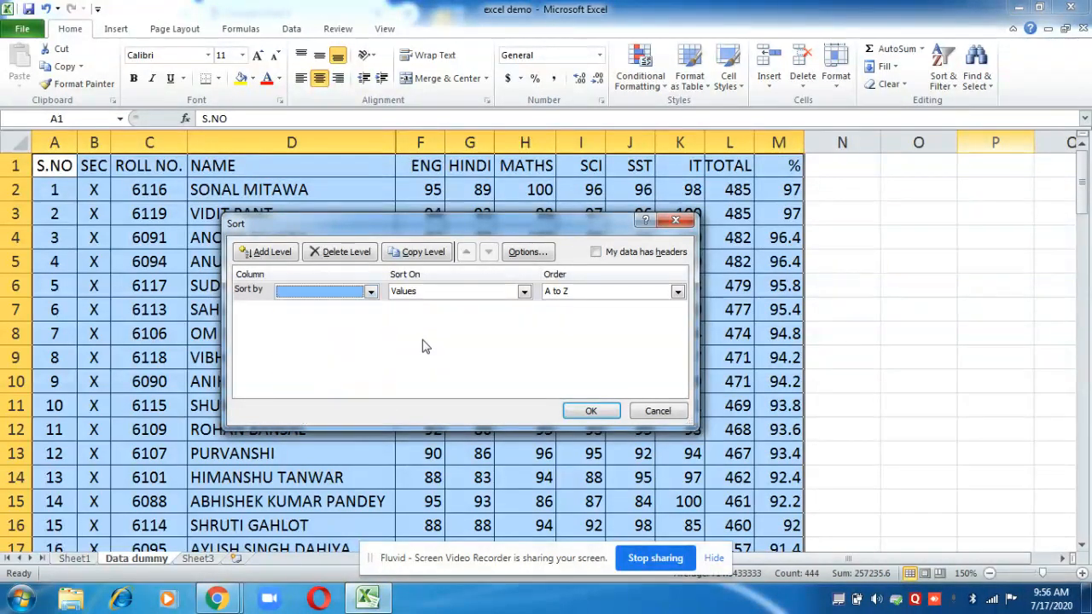
pyautogui.click(595, 252)
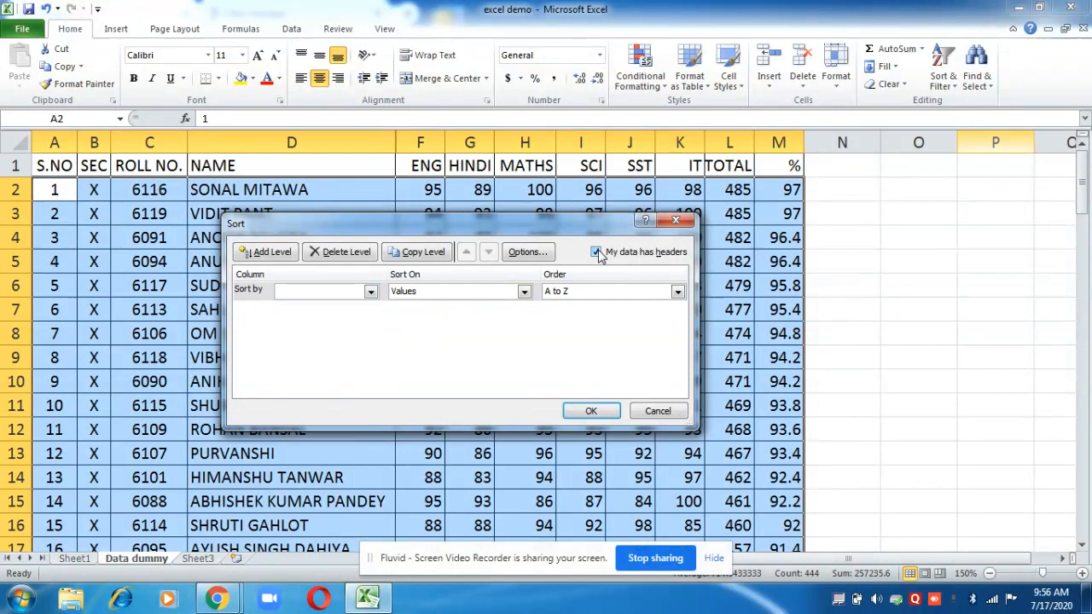
# Sort the table by ROLL NO. values from smallest to largest, then deselect the range
pyautogui.click(370, 291)
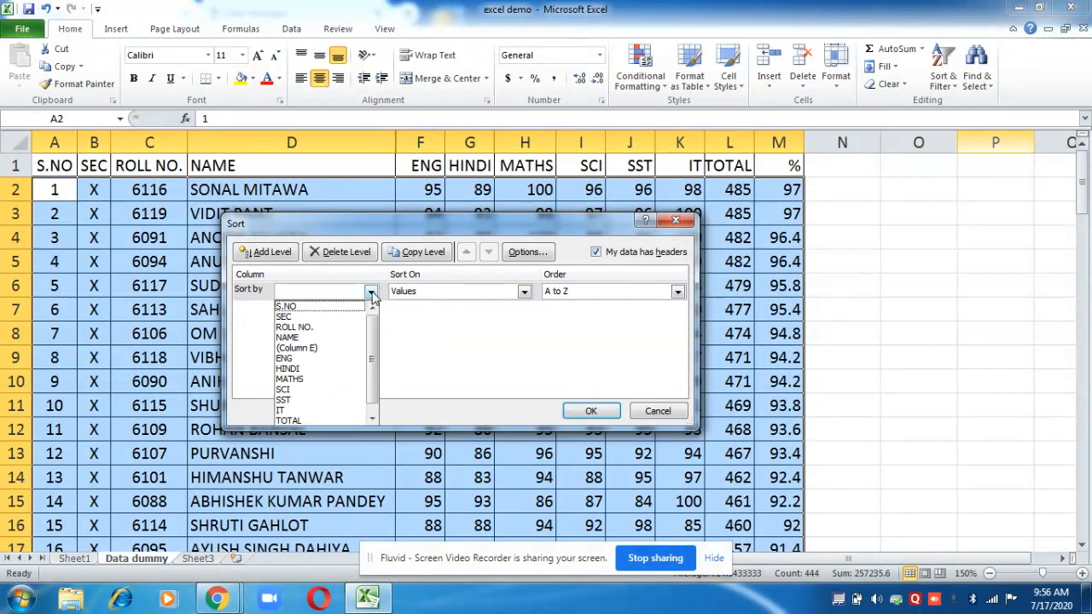
pyautogui.click(308, 327)
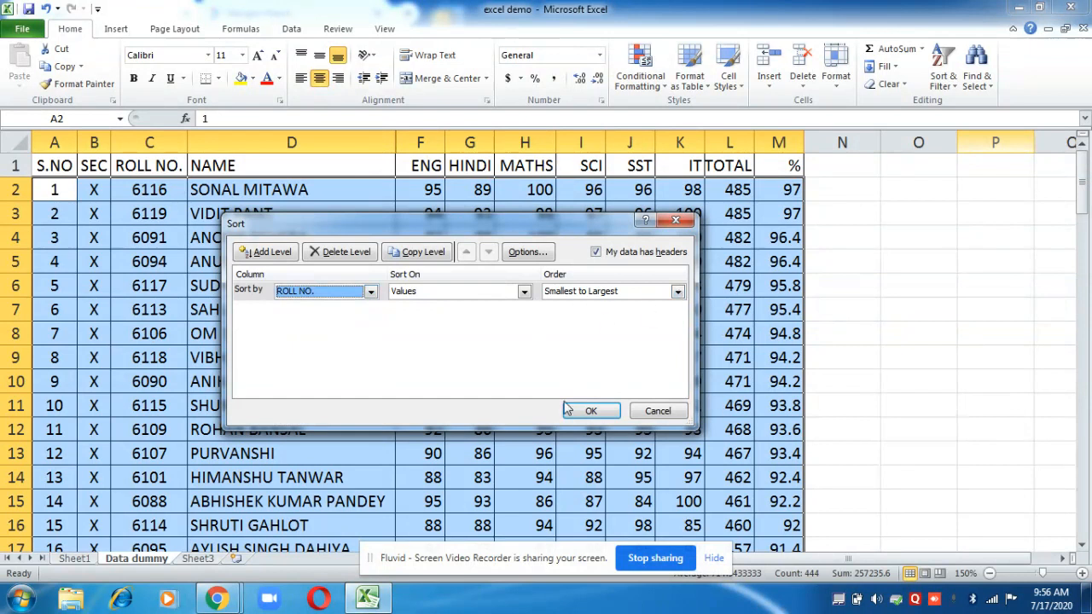
pyautogui.click(590, 411)
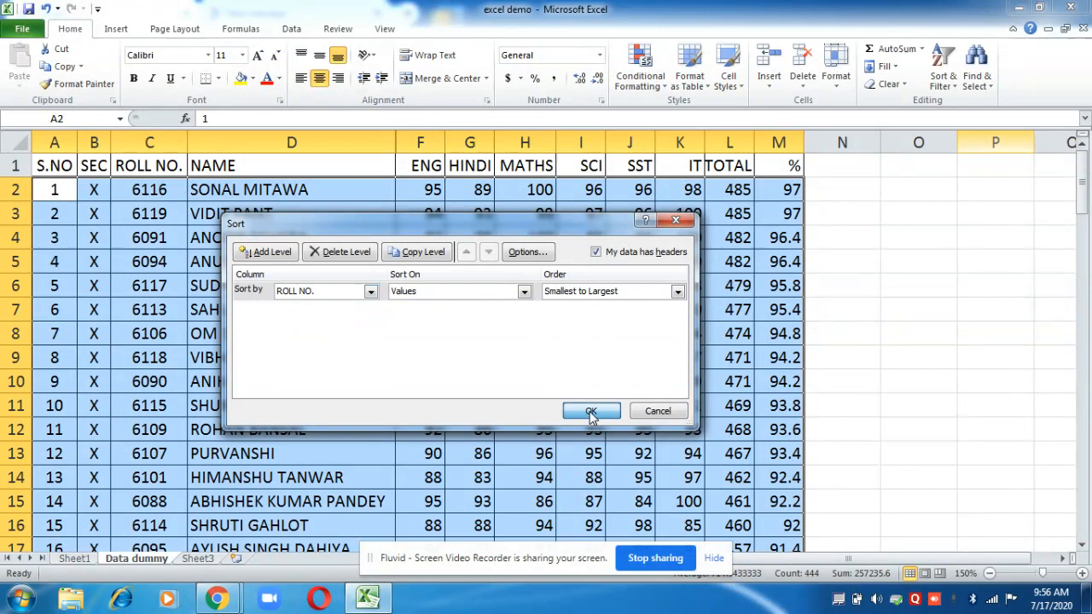
pyautogui.click(351, 311)
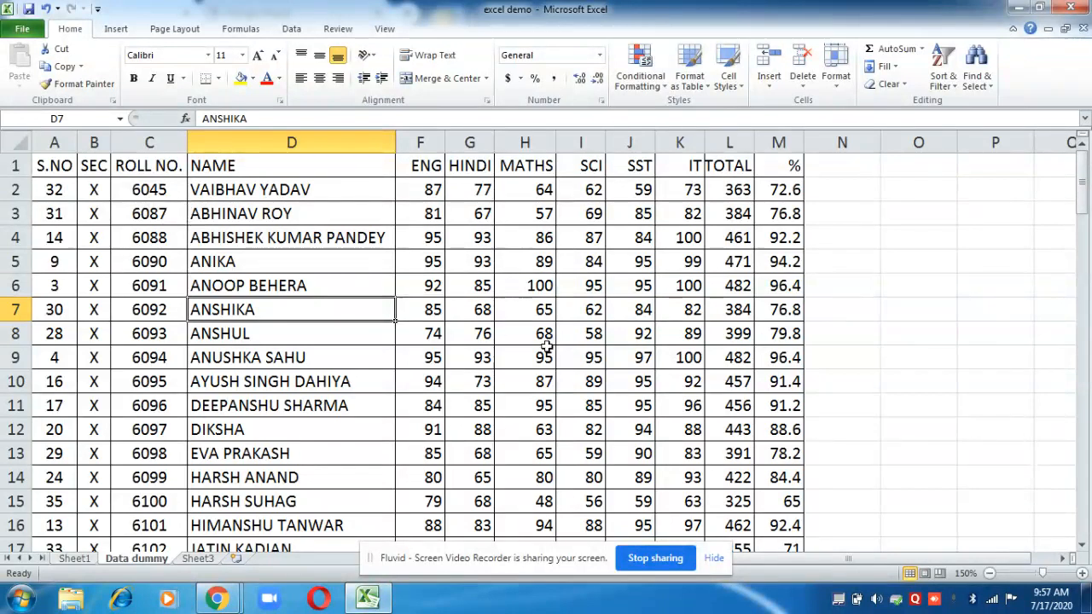
# Apply a custom sort to the marks table A1:M37 by NAME values in A to Z order
pyautogui.moveTo(1079, 189)
pyautogui.mouseDown()
pyautogui.moveTo(1081, 401)
pyautogui.moveTo(1088, 173)
pyautogui.mouseUp()
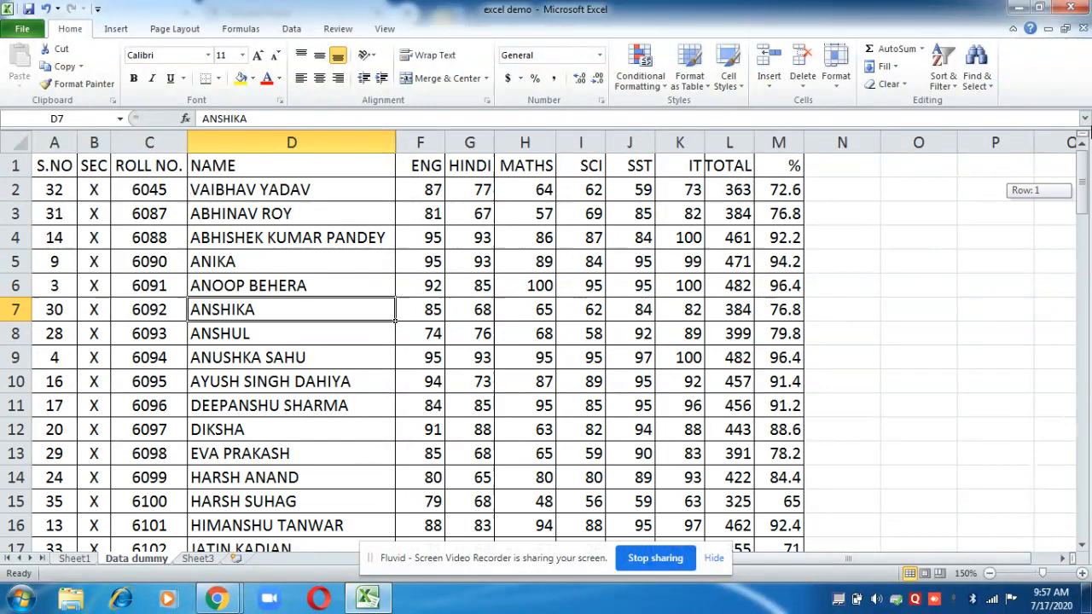
pyautogui.moveTo(1087, 134); pyautogui.dragTo(1088, 135)
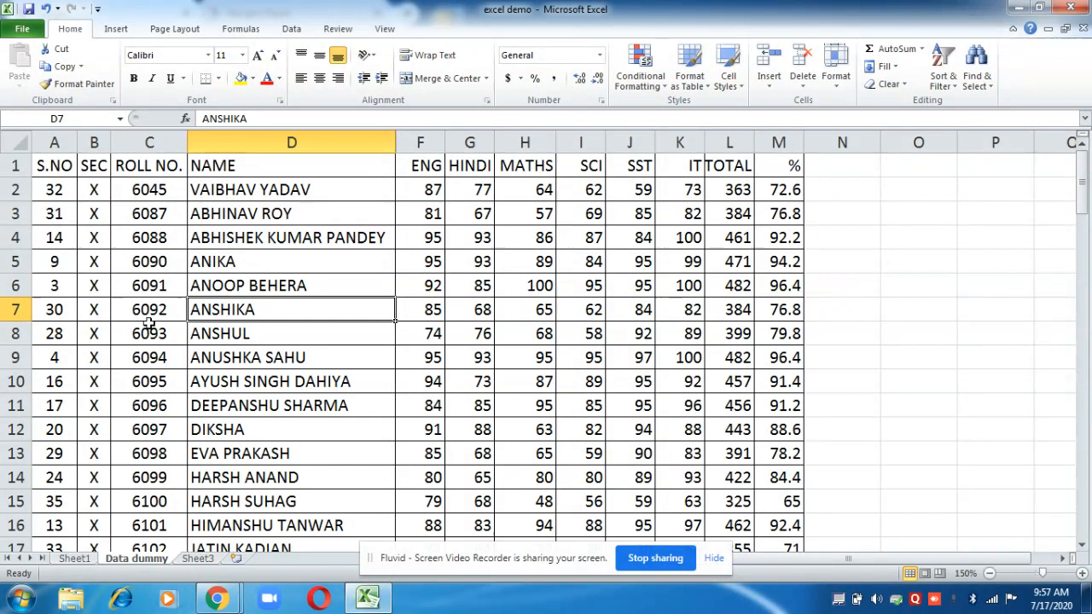
pyautogui.click(43, 170)
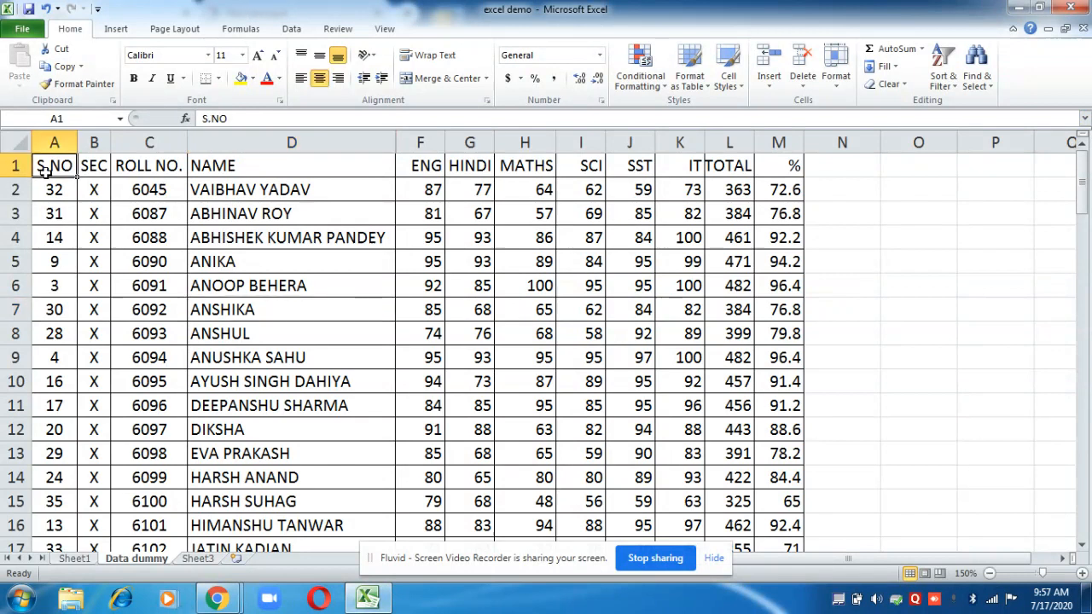
pyautogui.hotkey('shift', 'Right')
pyautogui.hotkey('shift', 'Right')
pyautogui.hotkey('shift', 'Right')
pyautogui.hotkey('shift', 'Right')
pyautogui.hotkey('shift', 'Right')
pyautogui.hotkey('shift', 'Right')
pyautogui.hotkey('shift', 'Right')
pyautogui.hotkey('shift', 'Right')
pyautogui.hotkey('shift', 'Right')
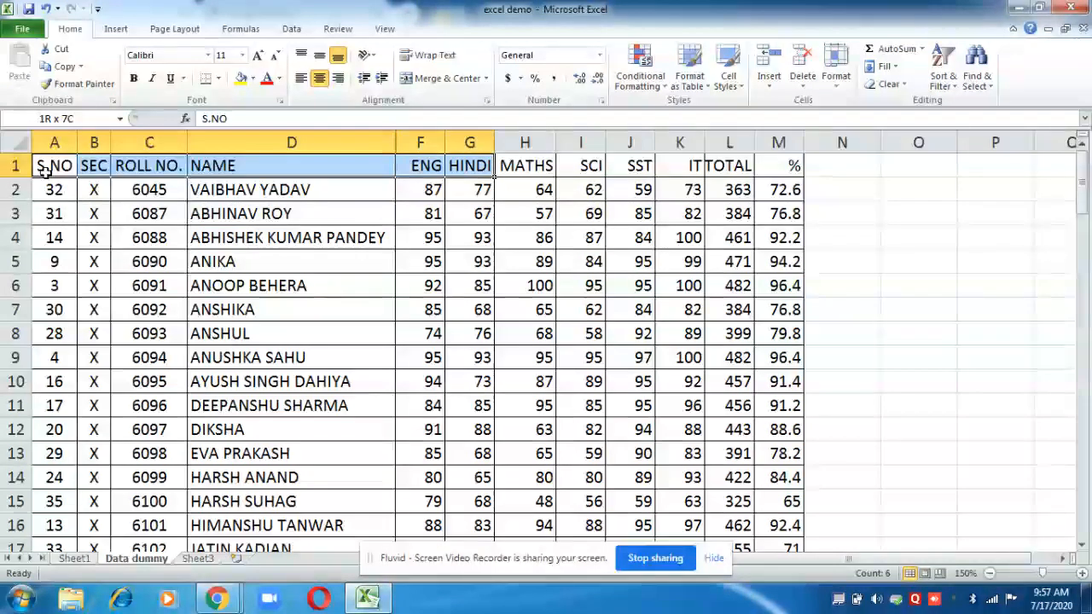
pyautogui.hotkey('shift', 'Right')
pyautogui.hotkey('shift', 'Right')
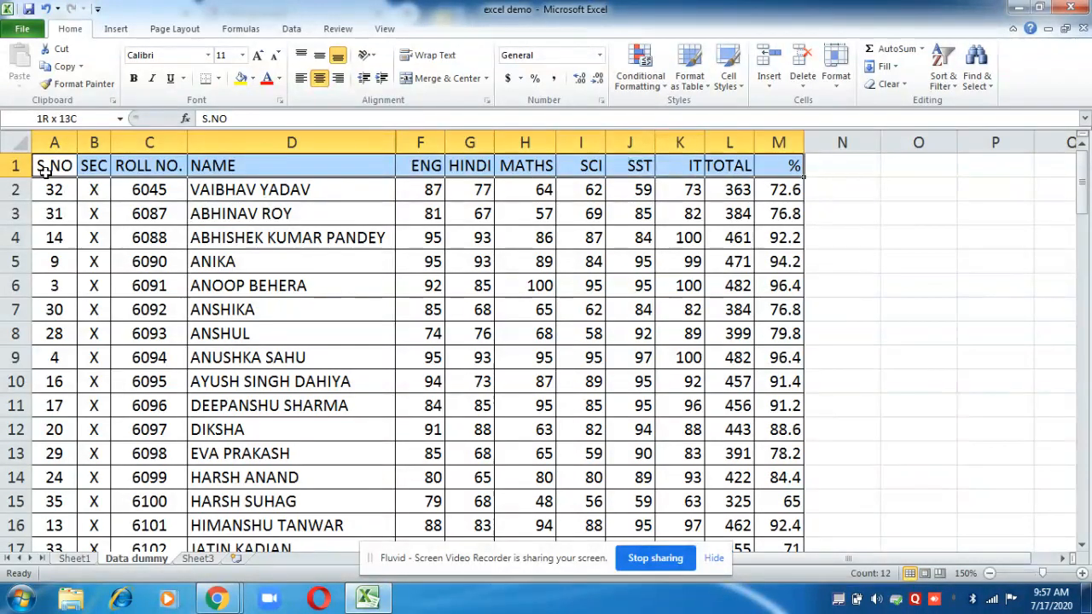
pyautogui.hotkey('shift', 'Down')
pyautogui.hotkey('shift', 'Down')
pyautogui.hotkey('shift', 'Down')
pyautogui.hotkey('shift', 'Down')
pyautogui.hotkey('shift', 'Down')
pyautogui.hotkey('shift', 'Down')
pyautogui.hotkey('shift', 'Down')
pyautogui.hotkey('shift', 'Down')
pyautogui.hotkey('shift', 'Down')
pyautogui.hotkey('shift', 'Down')
pyautogui.hotkey('shift', 'Down')
pyautogui.hotkey('shift', 'Down')
pyautogui.hotkey('shift', 'Down')
pyautogui.hotkey('shift', 'Down')
pyautogui.hotkey('shift', 'Down')
pyautogui.hotkey('shift', 'Down')
pyautogui.hotkey('shift', 'Down')
pyautogui.hotkey('shift', 'Down')
pyautogui.hotkey('shift', 'Down')
pyautogui.hotkey('shift', 'Down')
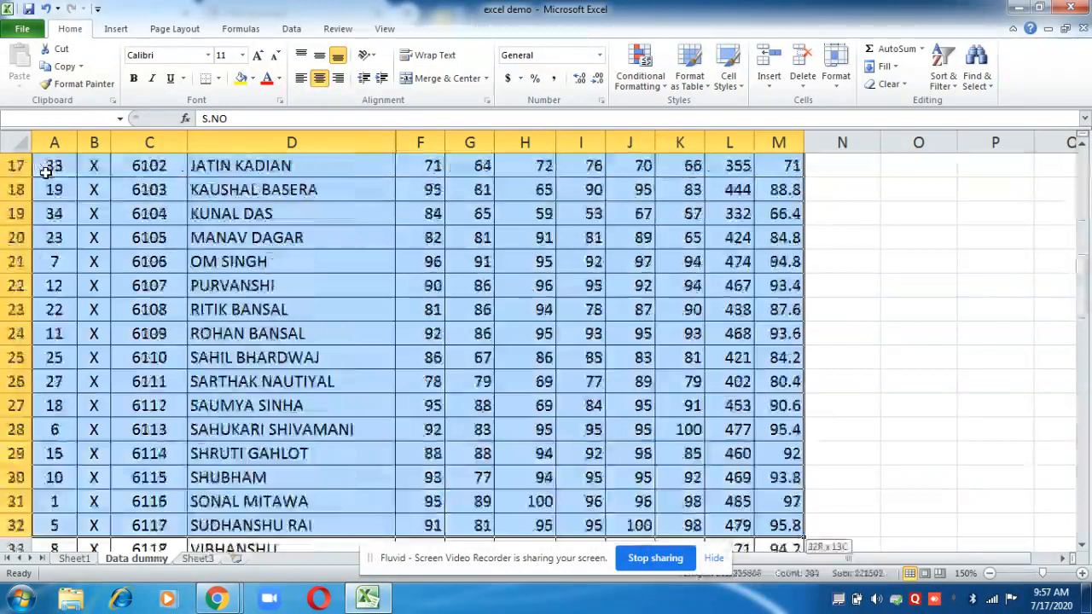
pyautogui.hotkey('shift', 'Up')
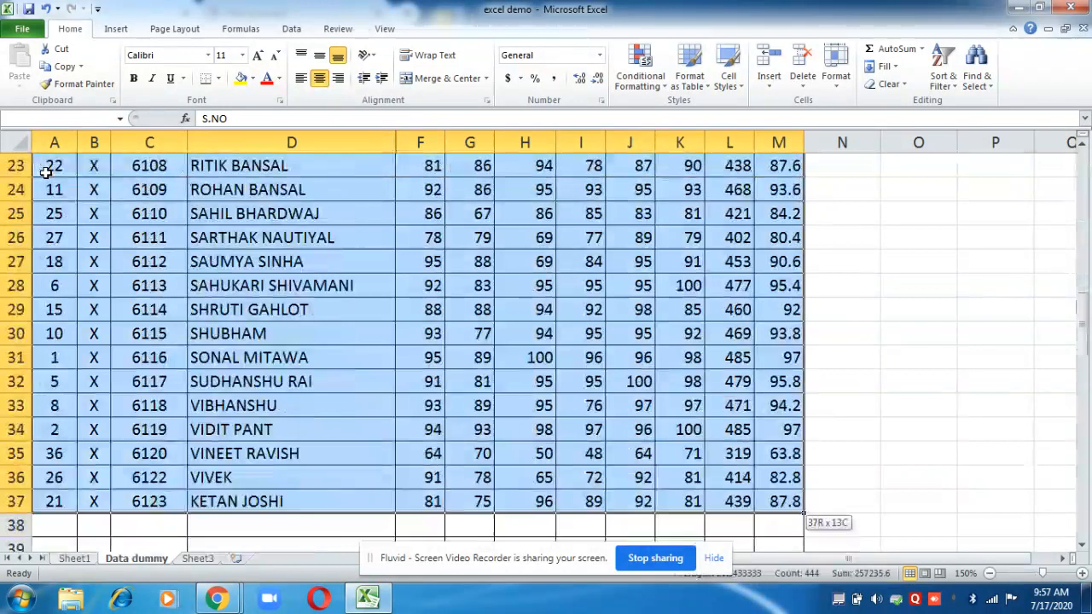
pyautogui.click(942, 76)
pyautogui.click(963, 139)
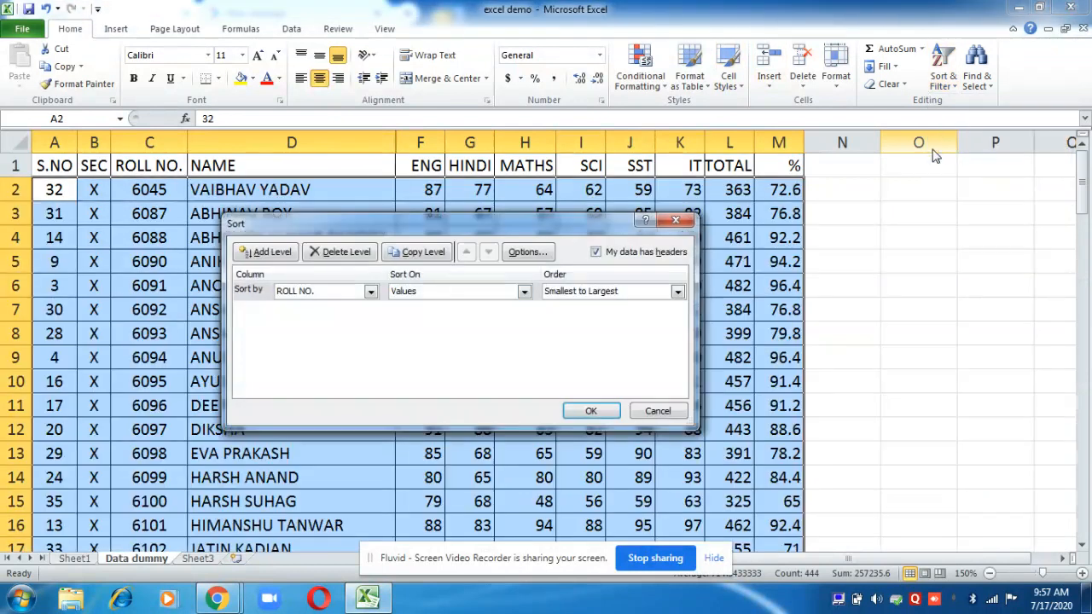
pyautogui.click(370, 292)
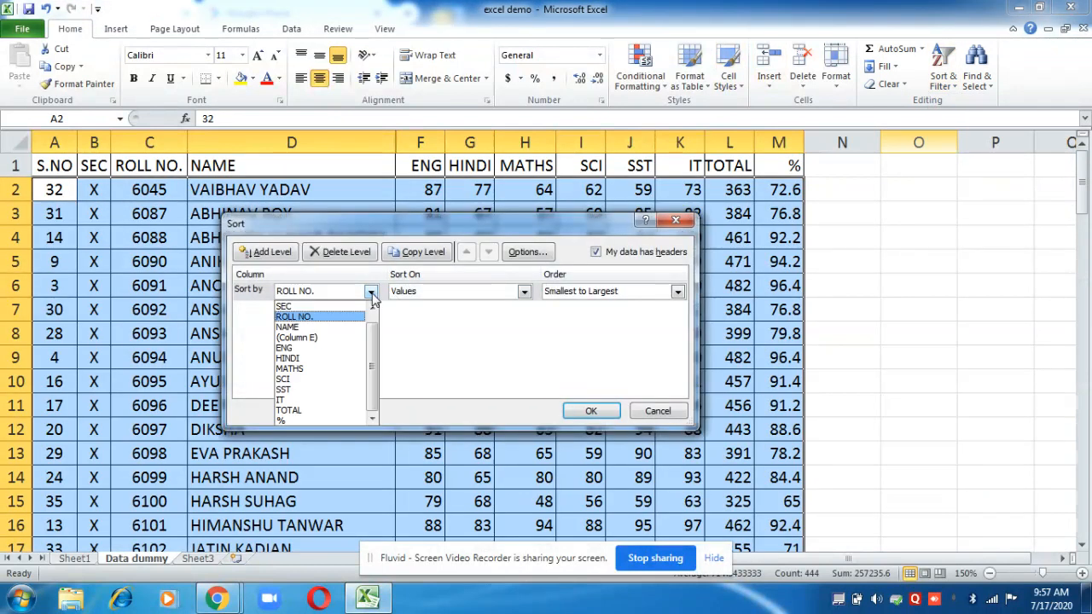
pyautogui.click(321, 327)
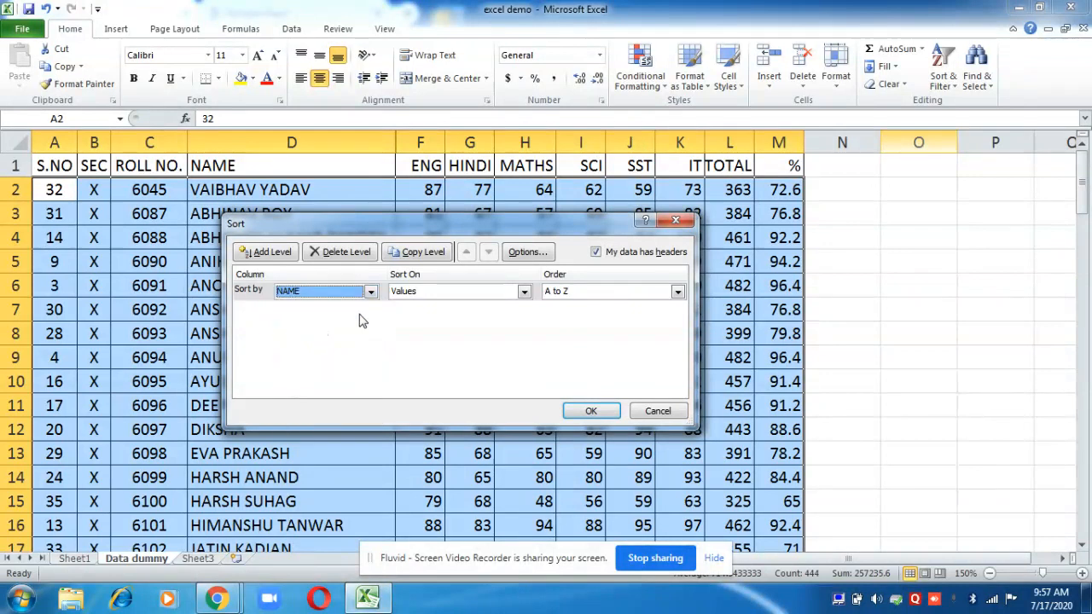
pyautogui.click(612, 409)
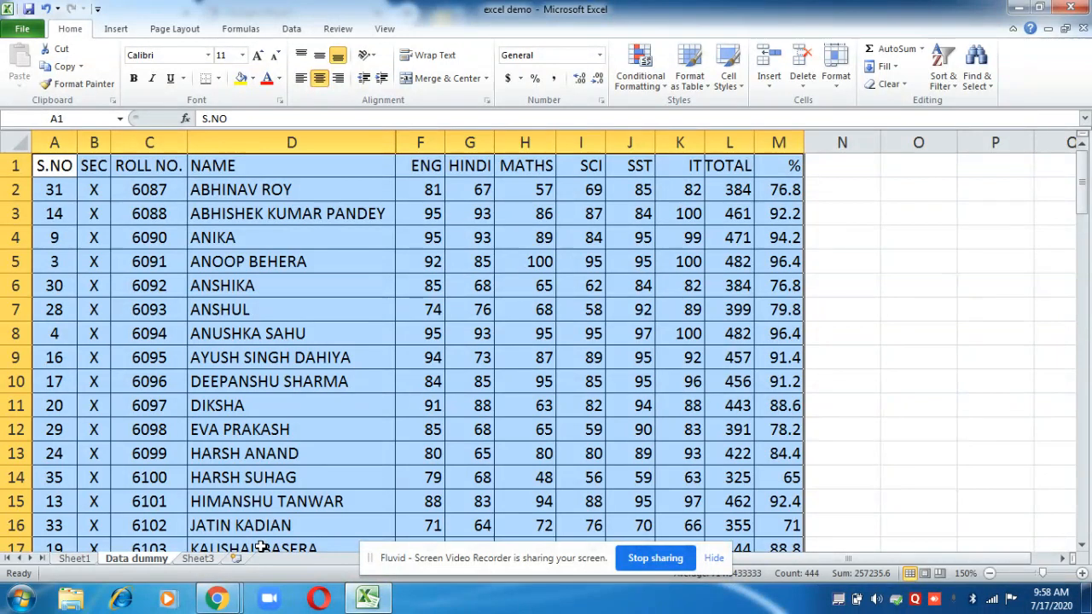
# Set up a custom sort of the table by the % column's values, ordered largest to smallest
pyautogui.click(943, 81)
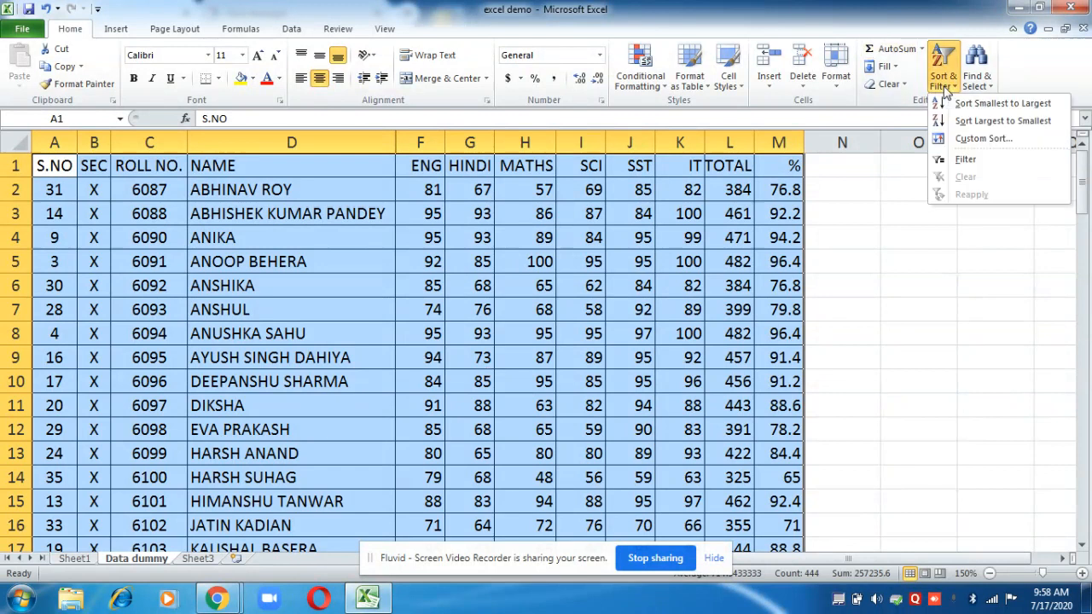
pyautogui.click(968, 139)
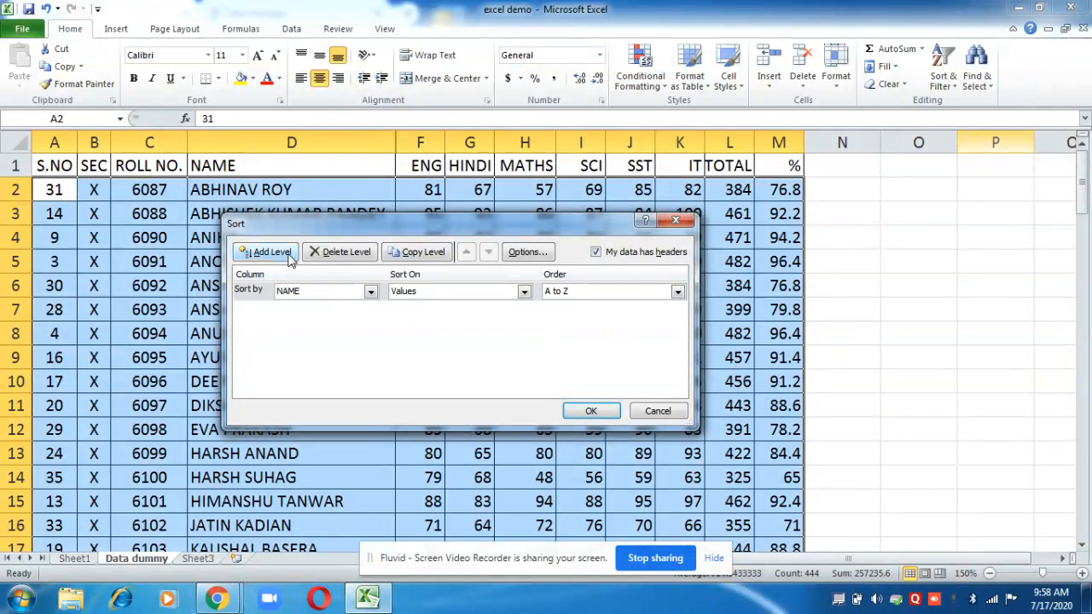
pyautogui.click(370, 291)
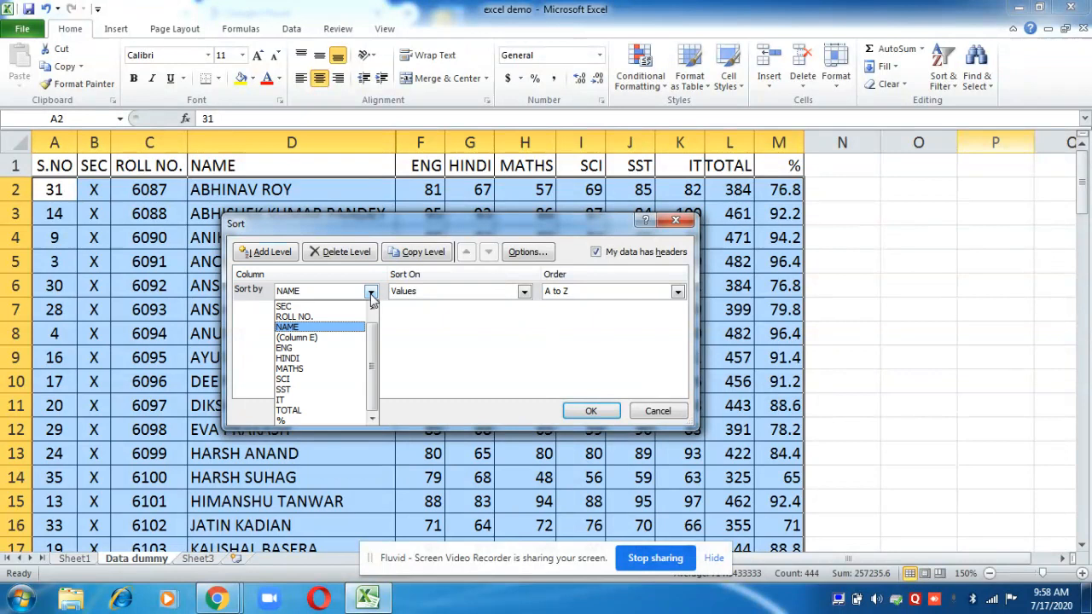
pyautogui.click(311, 421)
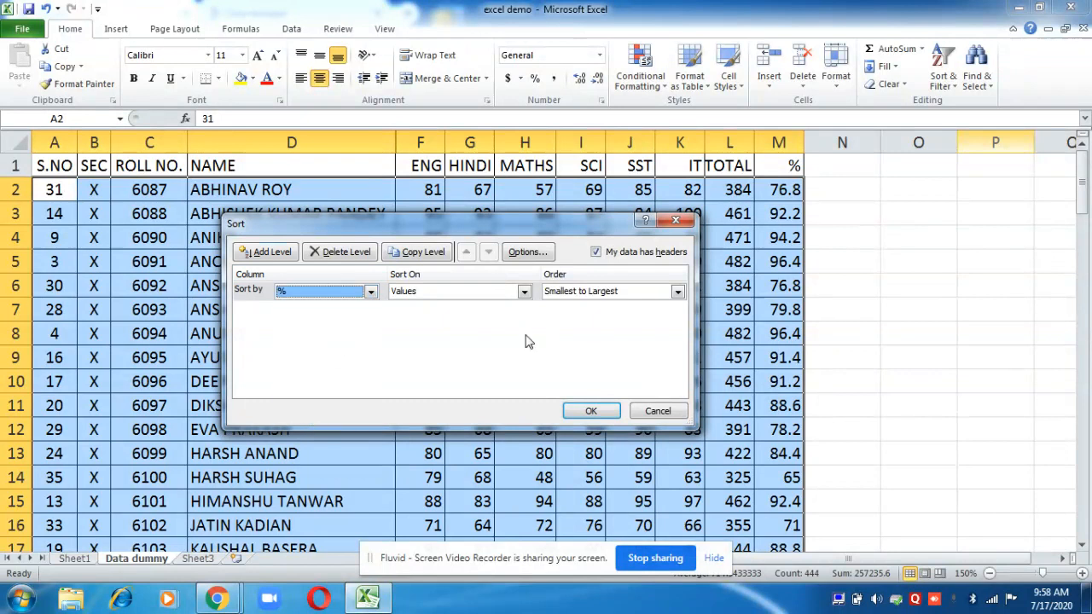
pyautogui.click(673, 291)
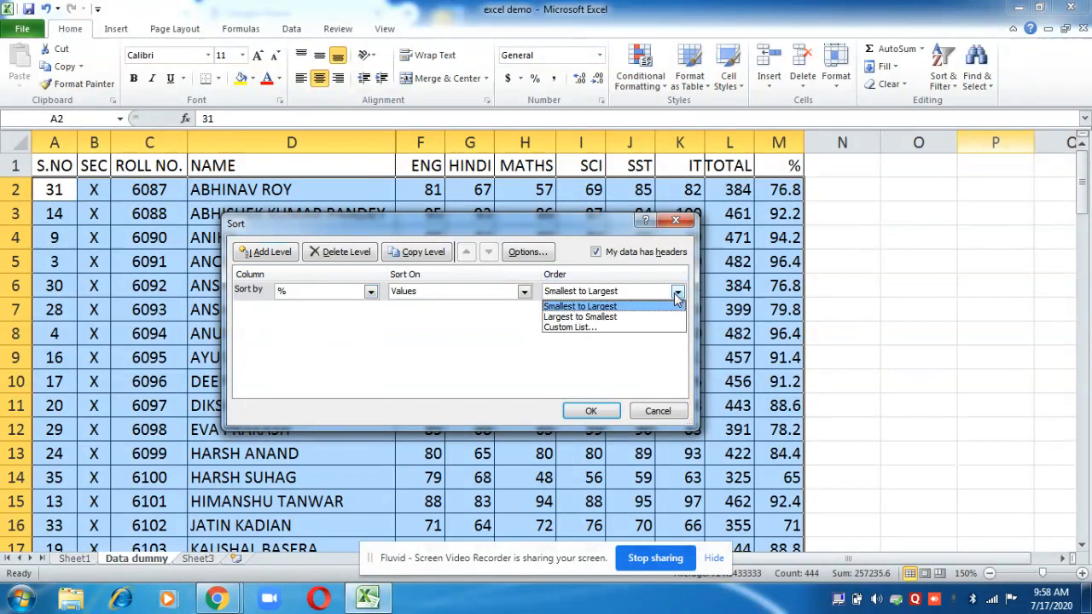
pyautogui.click(635, 317)
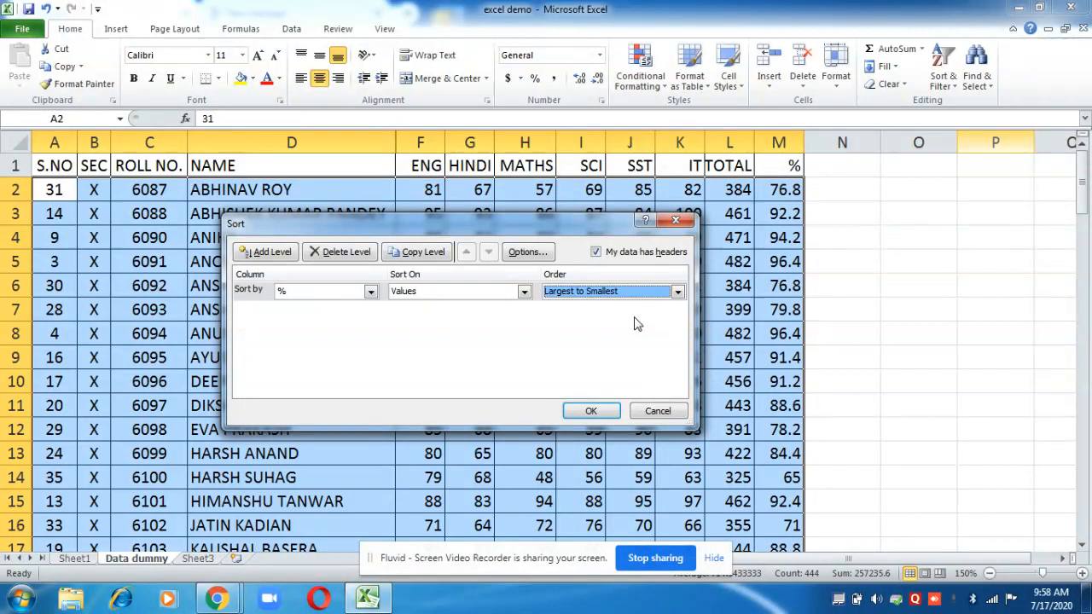
# Add a second sort level by MATHS values, largest to smallest, apply the sort, and check the MATHS marks in the first rows
pyautogui.click(288, 254)
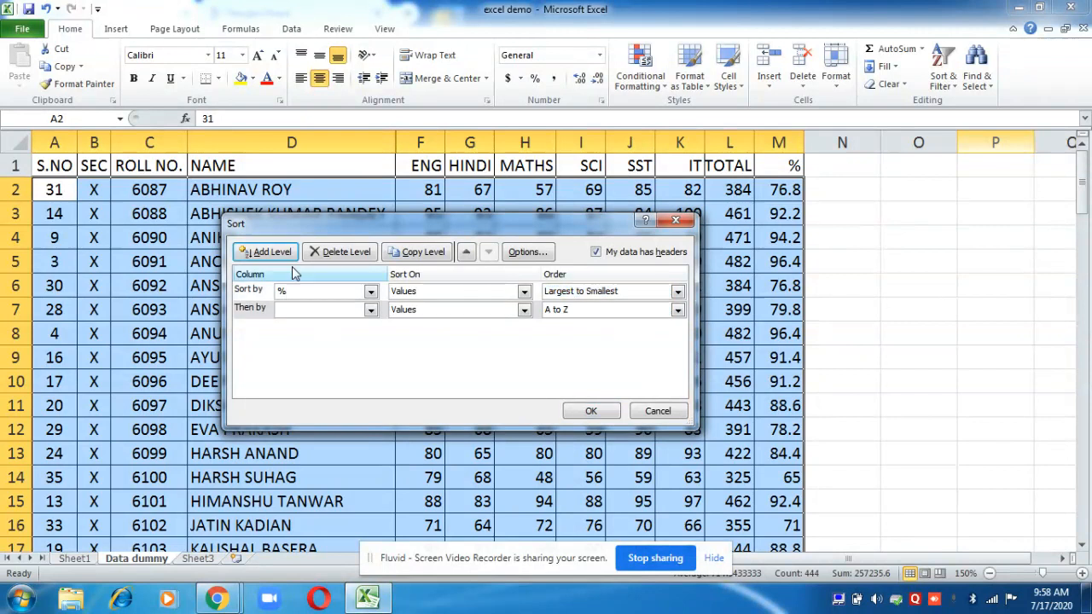
pyautogui.click(371, 310)
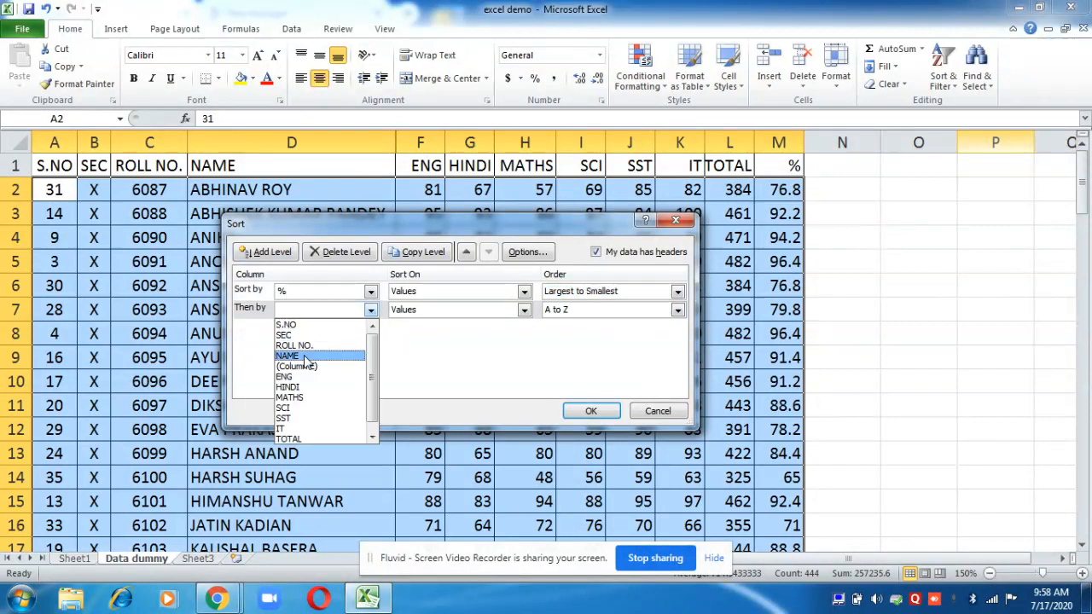
pyautogui.click(300, 406)
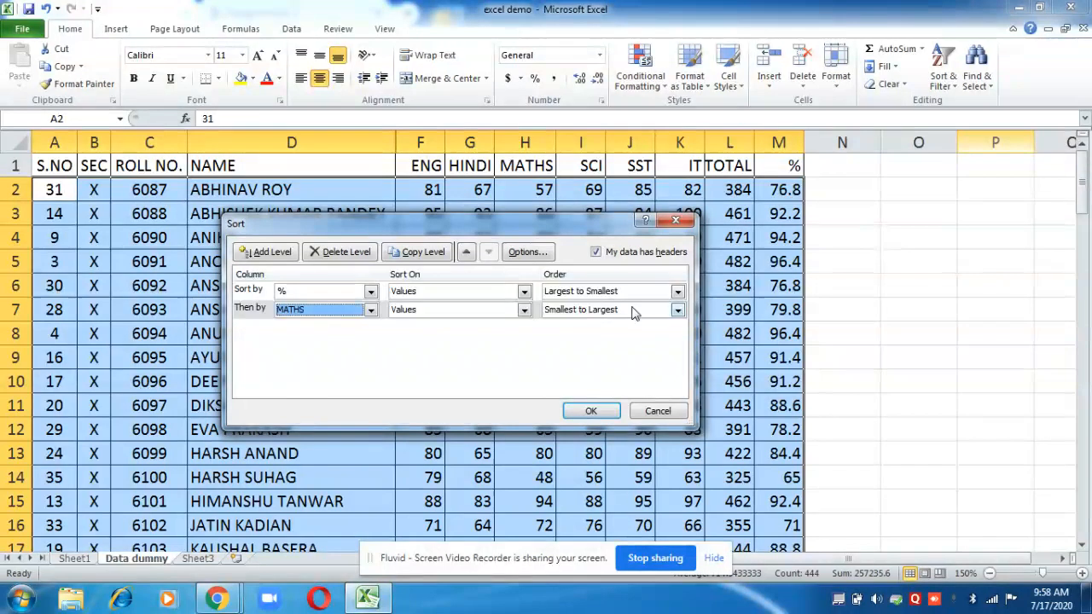
pyautogui.click(677, 311)
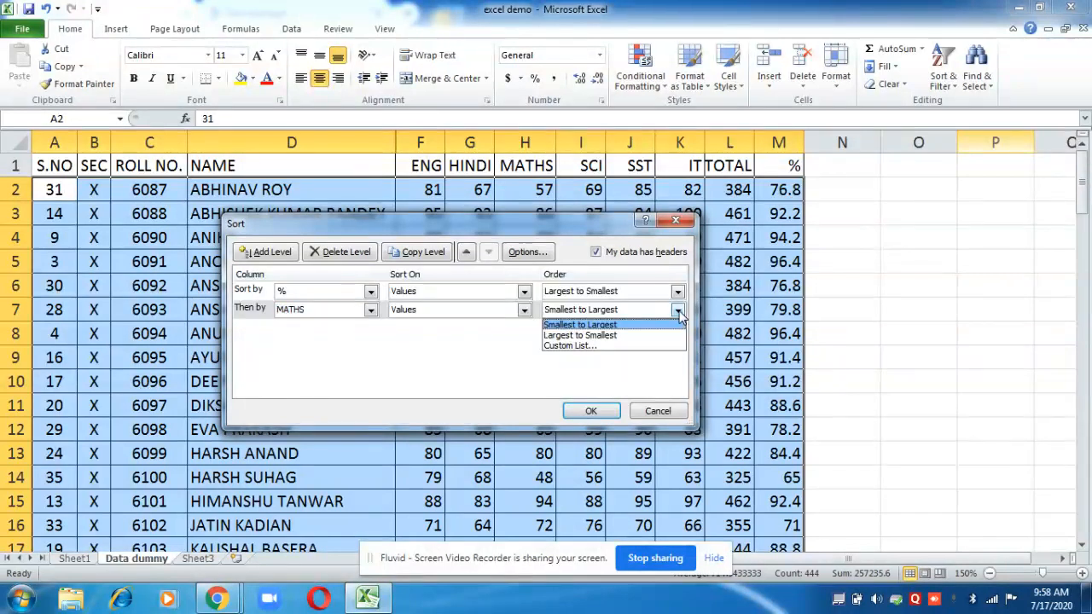
pyautogui.click(597, 336)
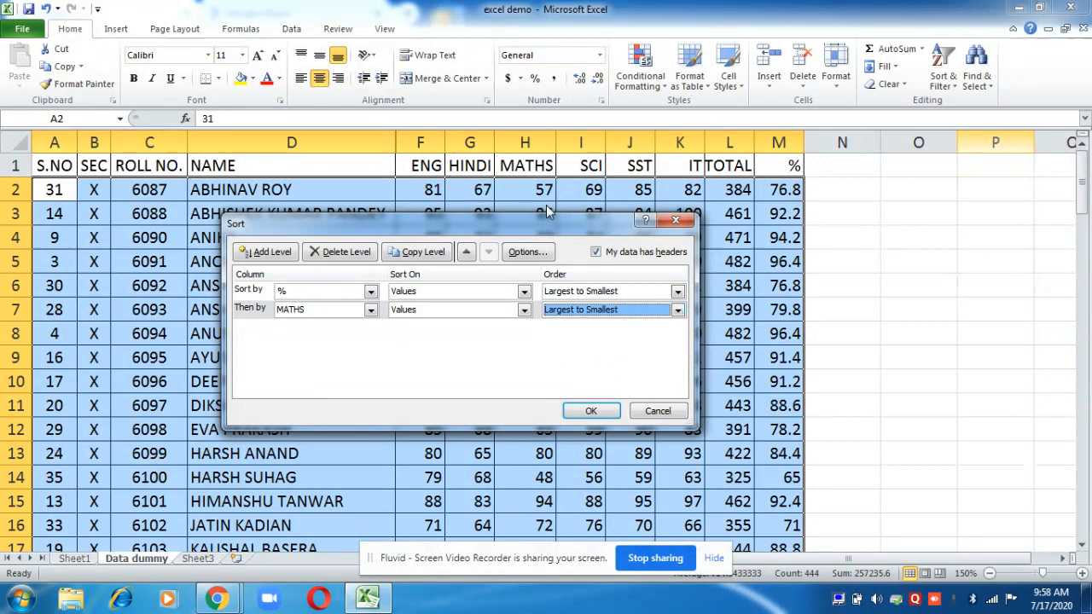
pyautogui.moveTo(548, 218); pyautogui.dragTo(441, 246)
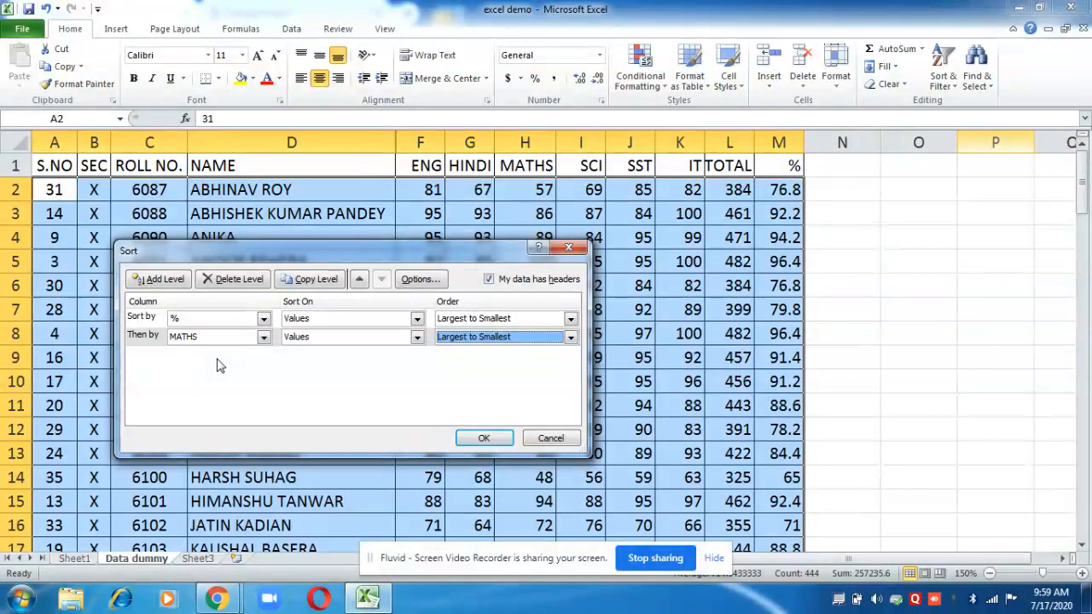
pyautogui.click(483, 439)
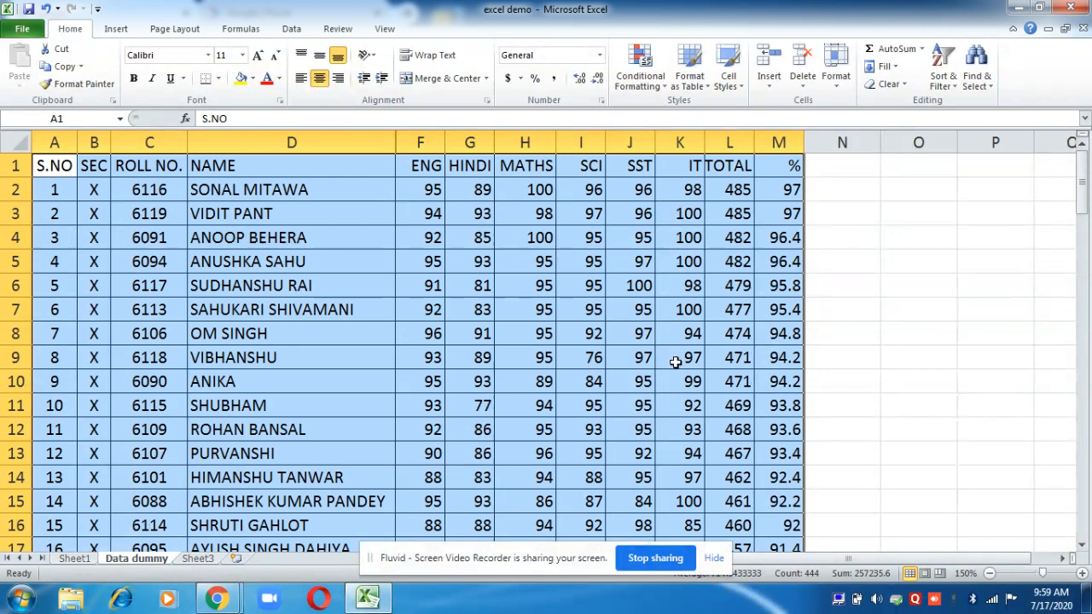
pyautogui.click(723, 339)
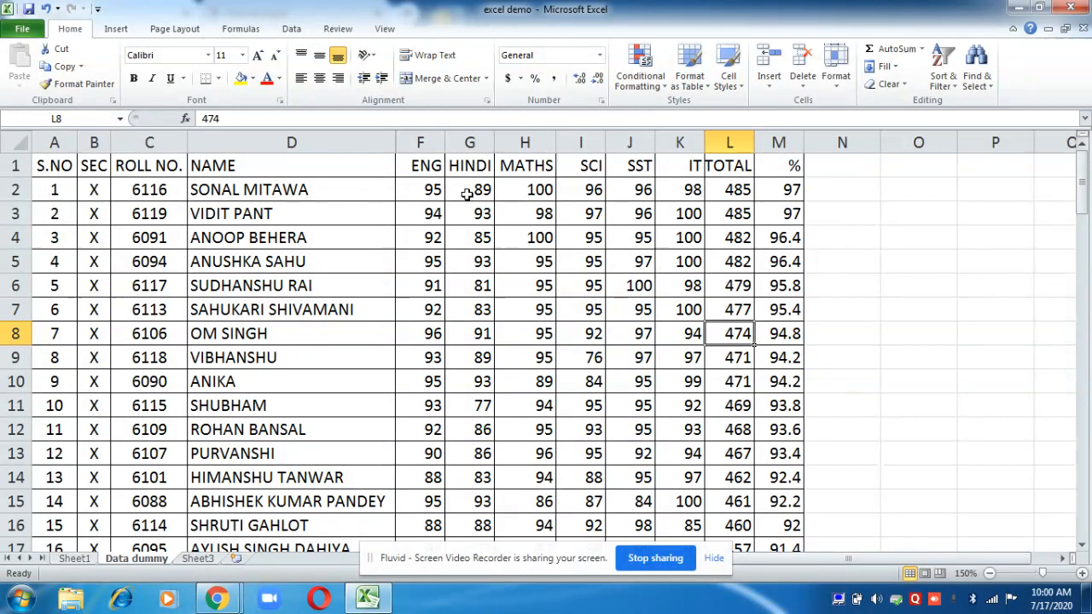
pyautogui.click(518, 194)
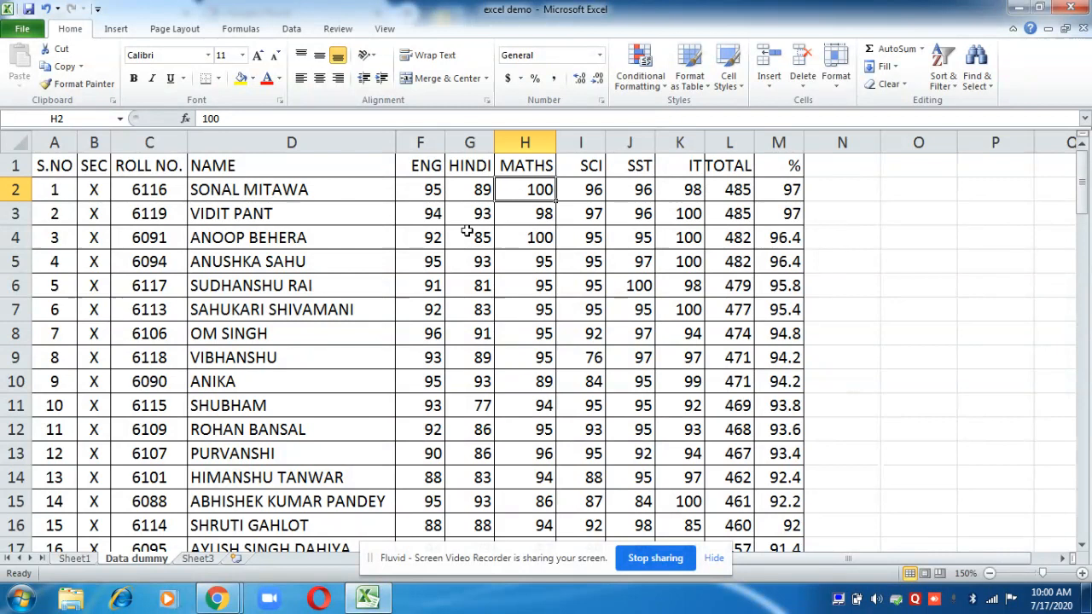
pyautogui.click(524, 220)
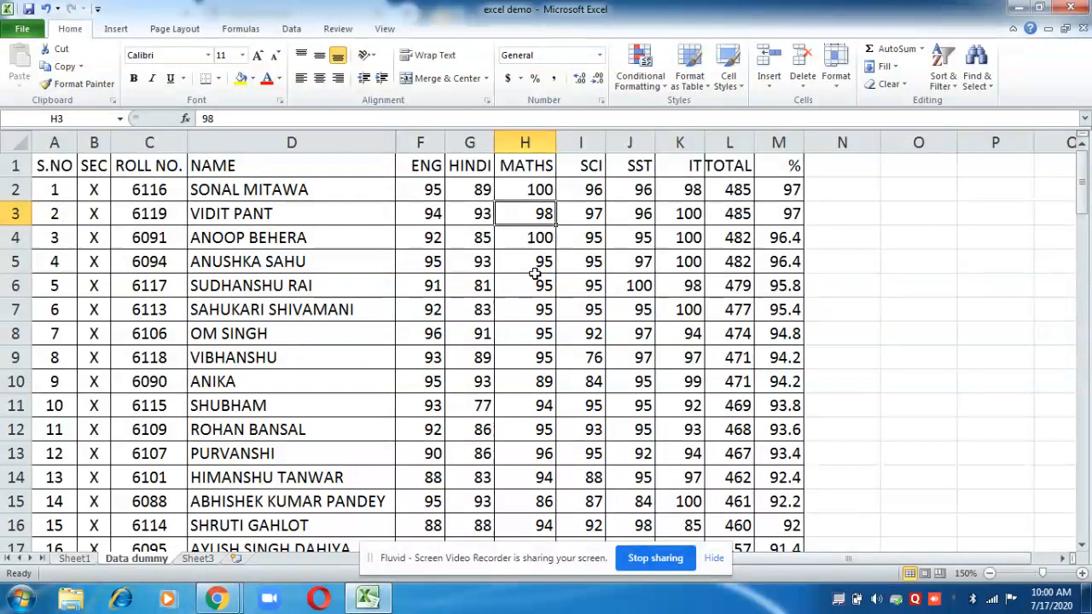
# Select the marks table A1:M37 including its header row
pyautogui.click(55, 165)
pyautogui.hotkey('shift', 'Right')
pyautogui.hotkey('shift', 'Right')
pyautogui.hotkey('shift', 'Right')
pyautogui.hotkey('shift', 'Right')
pyautogui.hotkey('shift', 'Right')
pyautogui.hotkey('shift', 'Right')
pyautogui.hotkey('shift', 'Right')
pyautogui.hotkey('shift', 'Right')
pyautogui.hotkey('shift', 'Right')
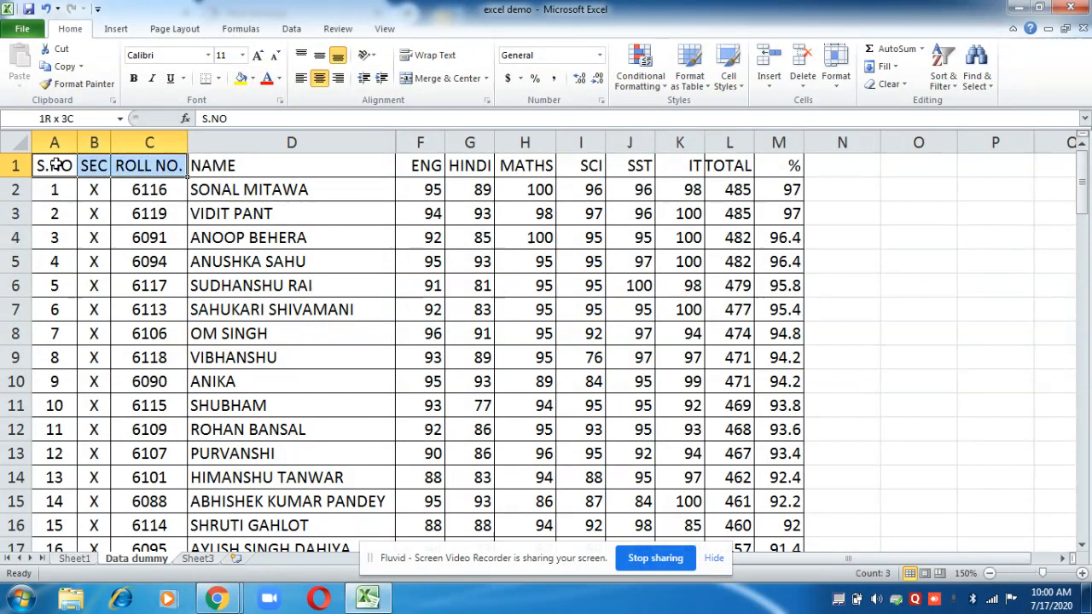
pyautogui.hotkey('shift', 'Right')
pyautogui.hotkey('shift', 'Right')
pyautogui.hotkey('shift', 'Right')
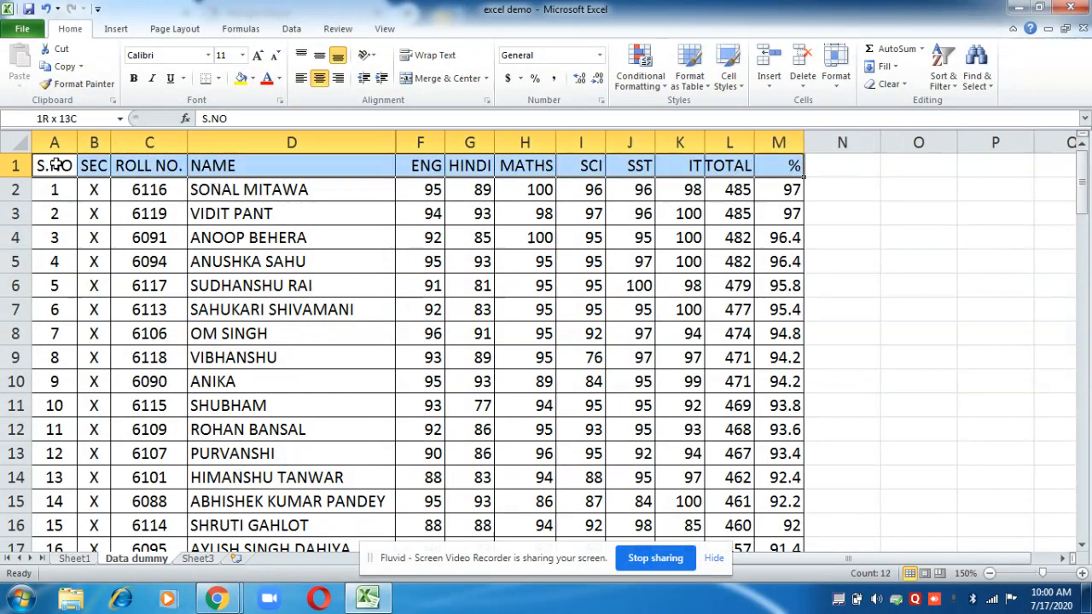
pyautogui.hotkey('shift', 'Down')
pyautogui.hotkey('shift', 'Down')
pyautogui.hotkey('shift', 'Down')
pyautogui.hotkey('shift', 'Down')
pyautogui.hotkey('shift', 'Down')
pyautogui.hotkey('shift', 'Down')
pyautogui.hotkey('shift', 'Down')
pyautogui.hotkey('shift', 'Down')
pyautogui.hotkey('shift', 'Down')
pyautogui.hotkey('shift', 'Down')
pyautogui.hotkey('shift', 'Down')
pyautogui.hotkey('shift', 'Down')
pyautogui.hotkey('shift', 'Down')
pyautogui.hotkey('shift', 'Down')
pyautogui.hotkey('shift', 'Down')
pyautogui.hotkey('shift', 'Down')
pyautogui.hotkey('shift', 'Down')
pyautogui.hotkey('shift', 'Down')
pyautogui.hotkey('shift', 'Down')
pyautogui.hotkey('shift', 'Down')
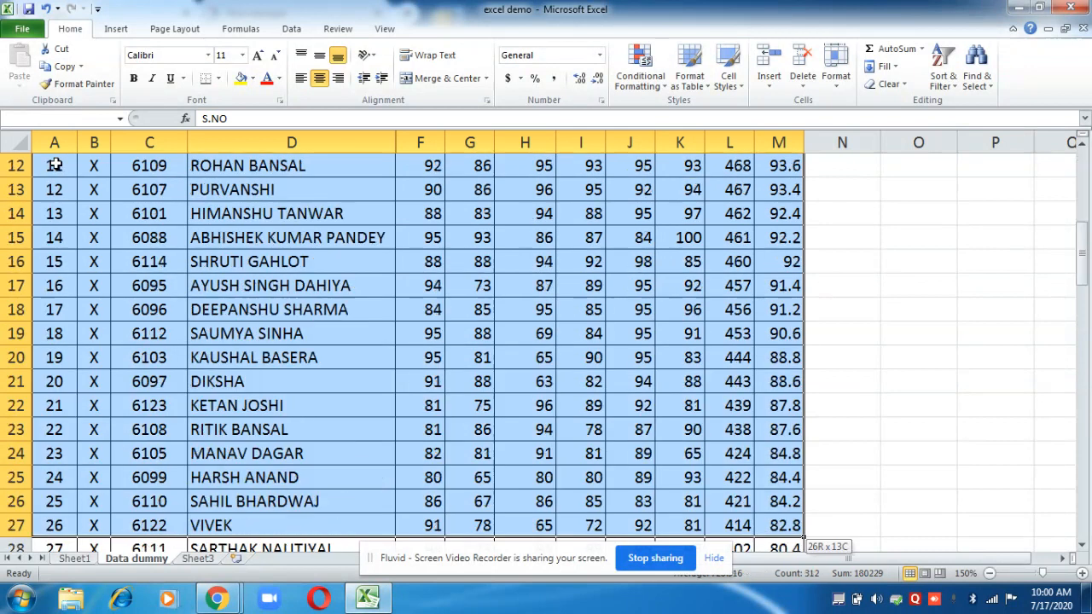
pyautogui.hotkey('shift', 'Down')
pyautogui.hotkey('shift', 'Down')
pyautogui.hotkey('shift', 'Down')
pyautogui.hotkey('shift', 'Down')
pyautogui.hotkey('shift', 'Down')
pyautogui.hotkey('shift', 'Down')
pyautogui.hotkey('shift', 'Down')
pyautogui.hotkey('shift', 'Up')
pyautogui.hotkey('shift', 'Up')
pyautogui.hotkey('shift', 'Up')
pyautogui.hotkey('shift', 'Up')
pyautogui.hotkey('shift', 'Up')
pyautogui.hotkey('shift', 'Up')
pyautogui.hotkey('shift', 'Up')
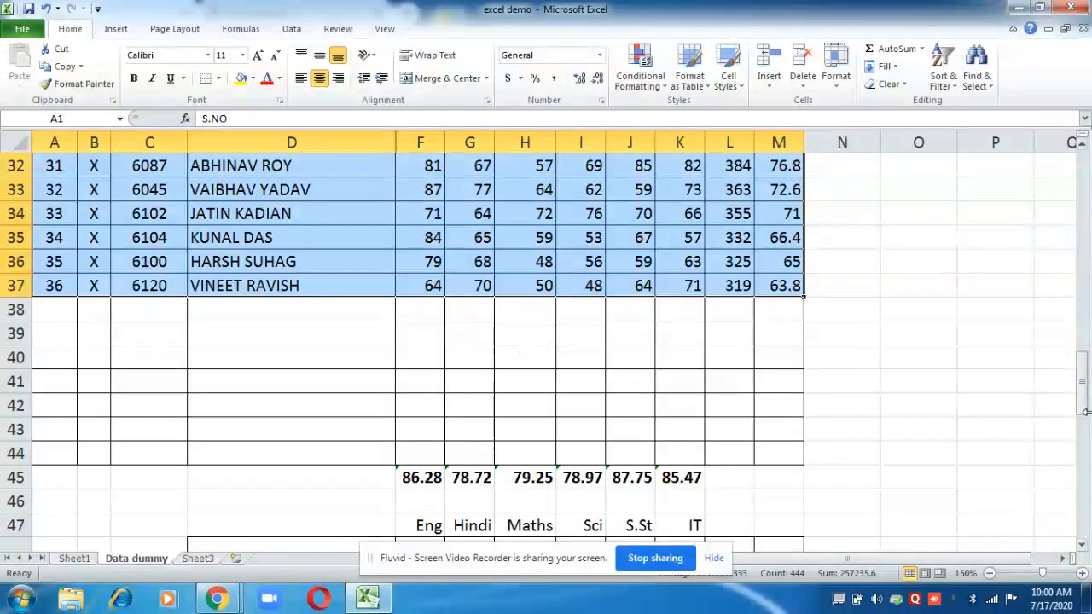
pyautogui.moveTo(1086, 401); pyautogui.dragTo(1085, 218)
pyautogui.moveTo(1083, 179); pyautogui.dragTo(1063, 179)
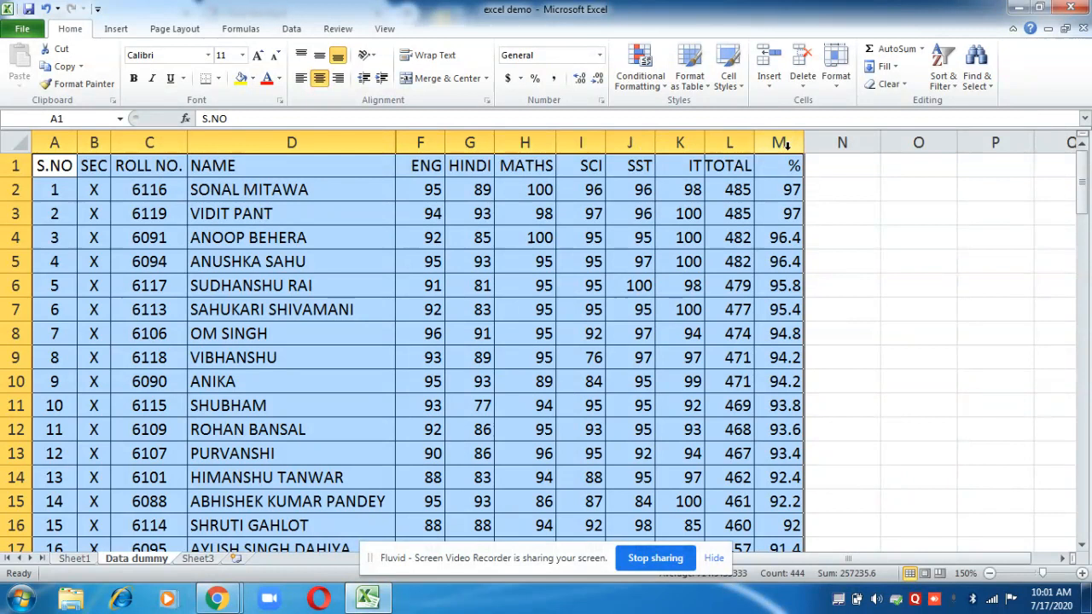
pyautogui.click(944, 83)
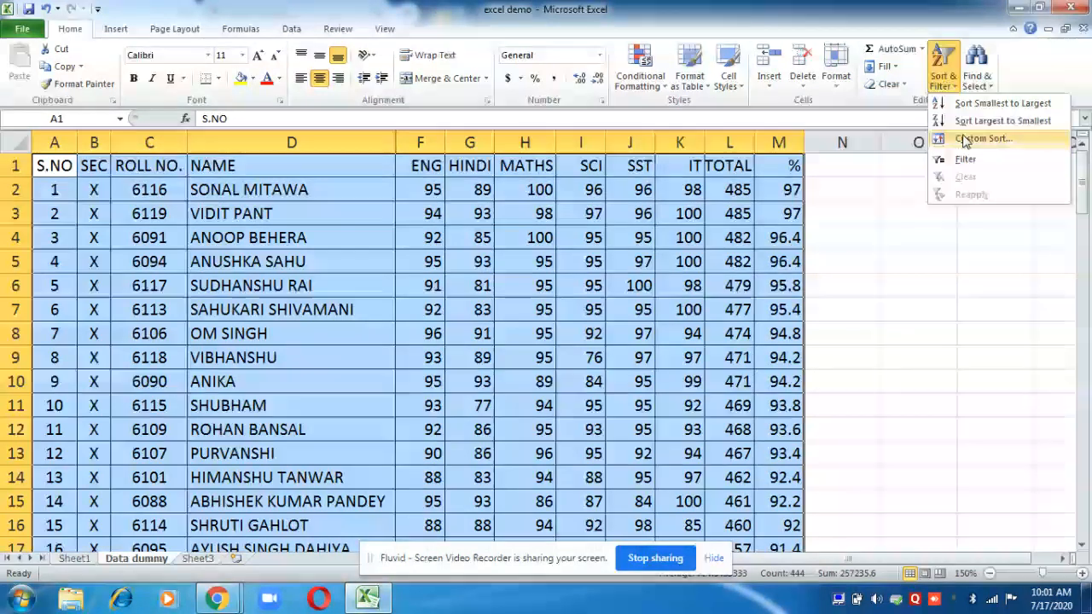
pyautogui.click(966, 139)
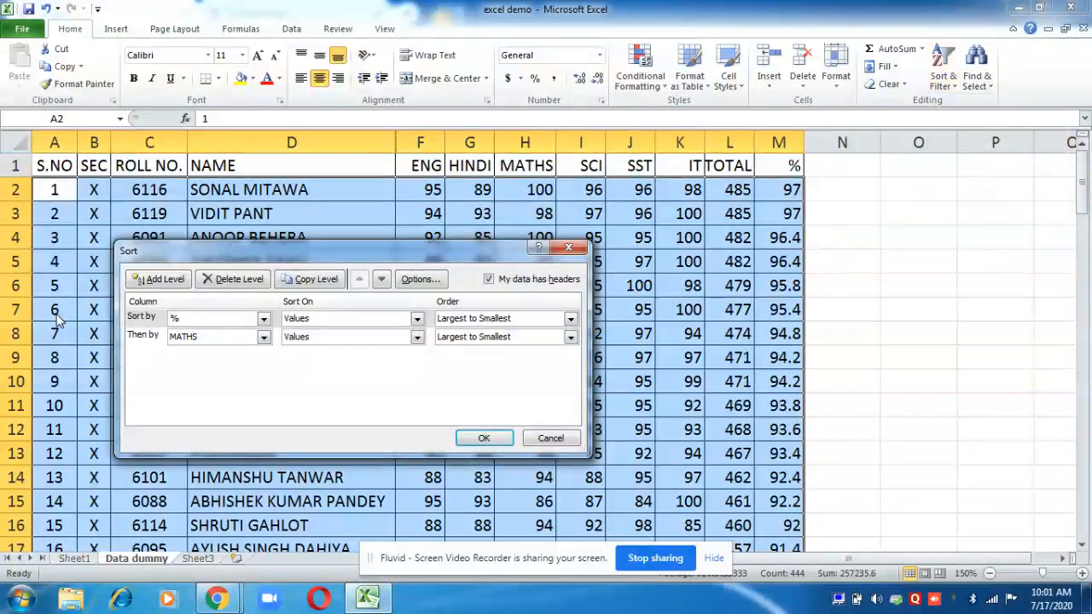
pyautogui.click(143, 282)
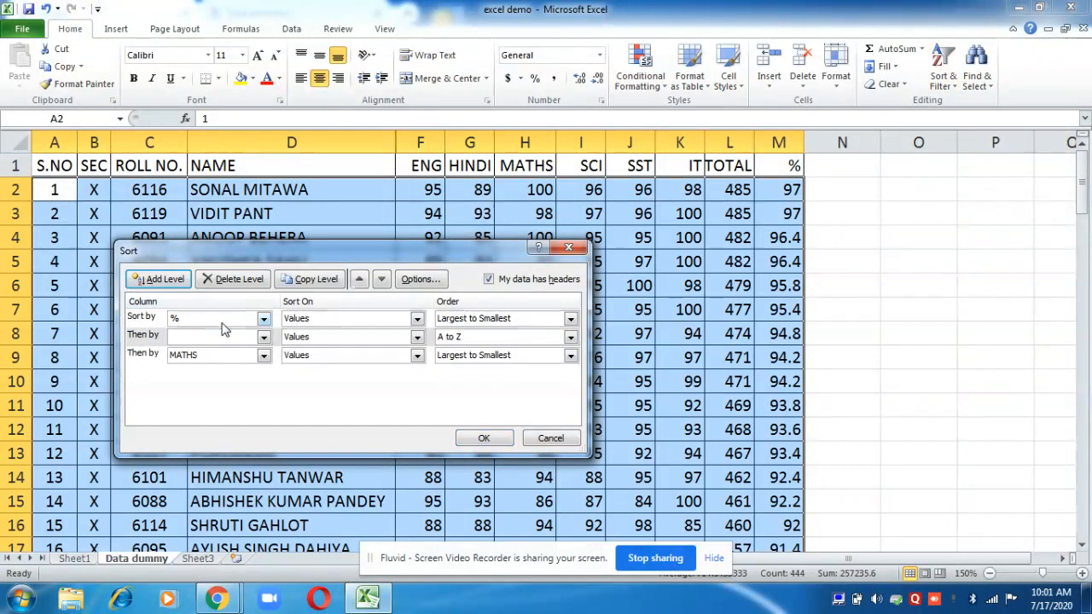
pyautogui.click(173, 283)
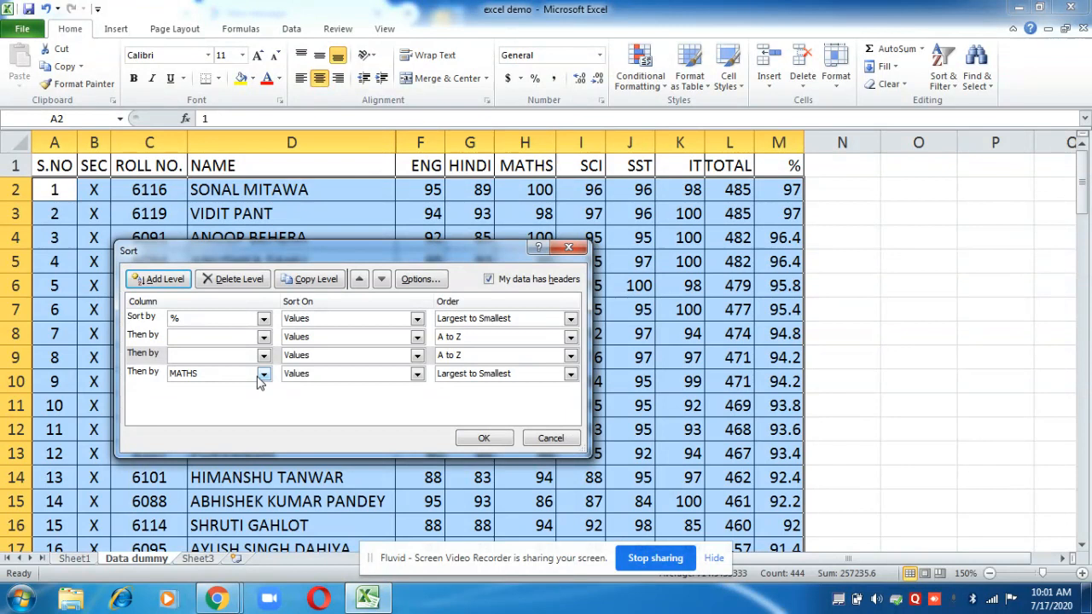
pyautogui.click(556, 440)
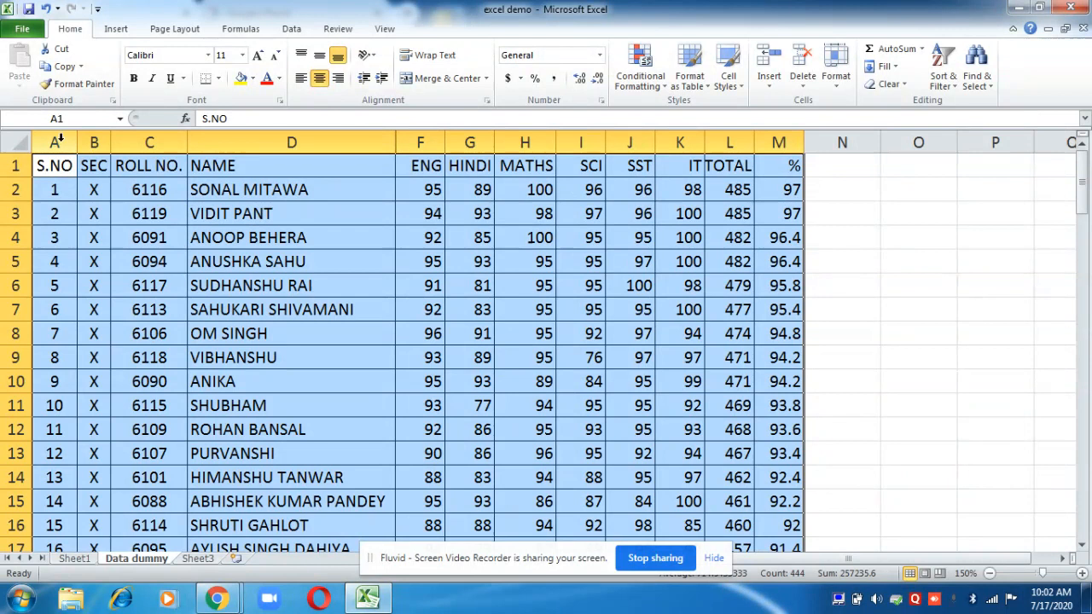
# Turn on filtering for the marks table's header row and deselect the range
pyautogui.click(944, 85)
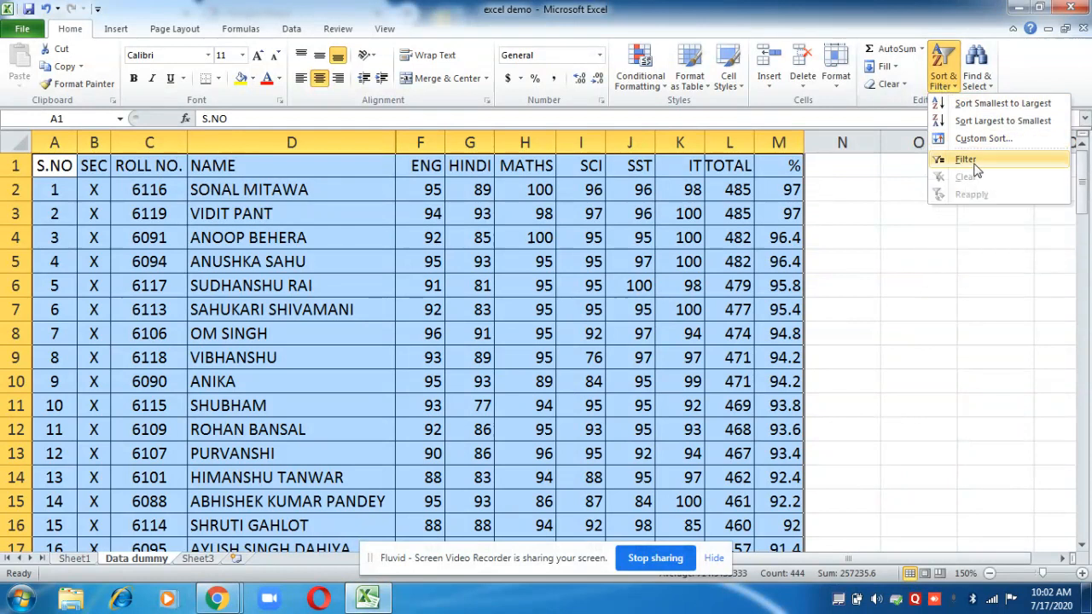
pyautogui.click(977, 169)
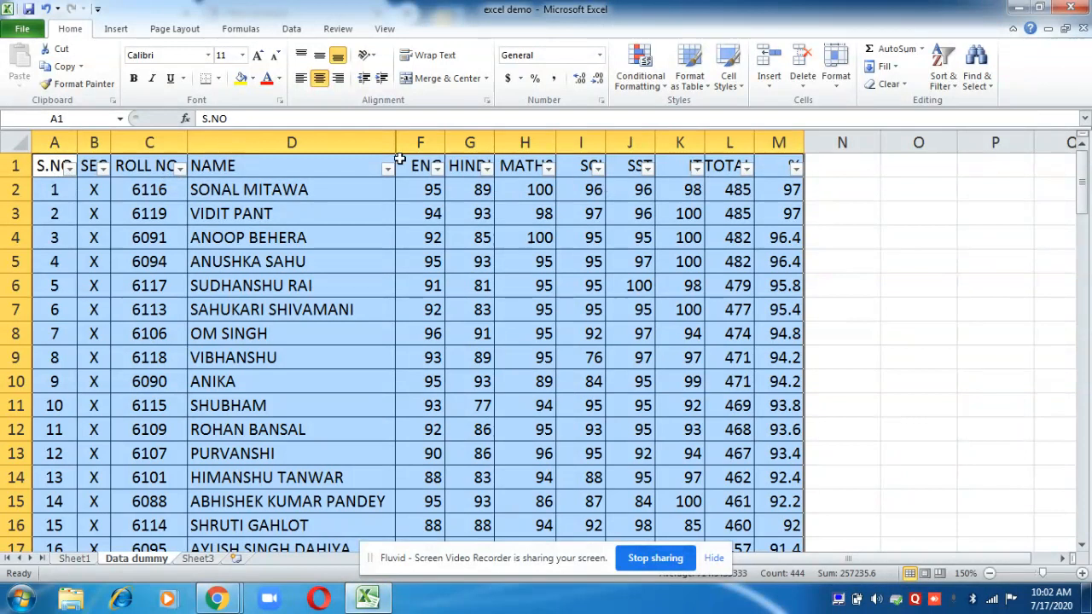
pyautogui.click(661, 219)
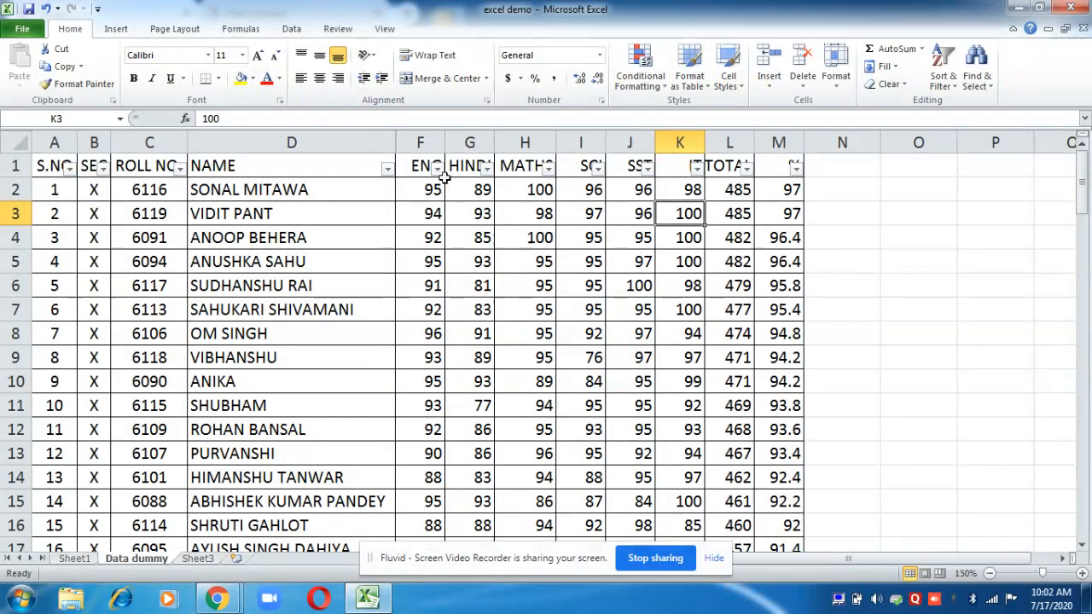
# Filter the SCI column to show only marks greater than or equal to 90
pyautogui.click(596, 169)
pyautogui.moveTo(454, 279)
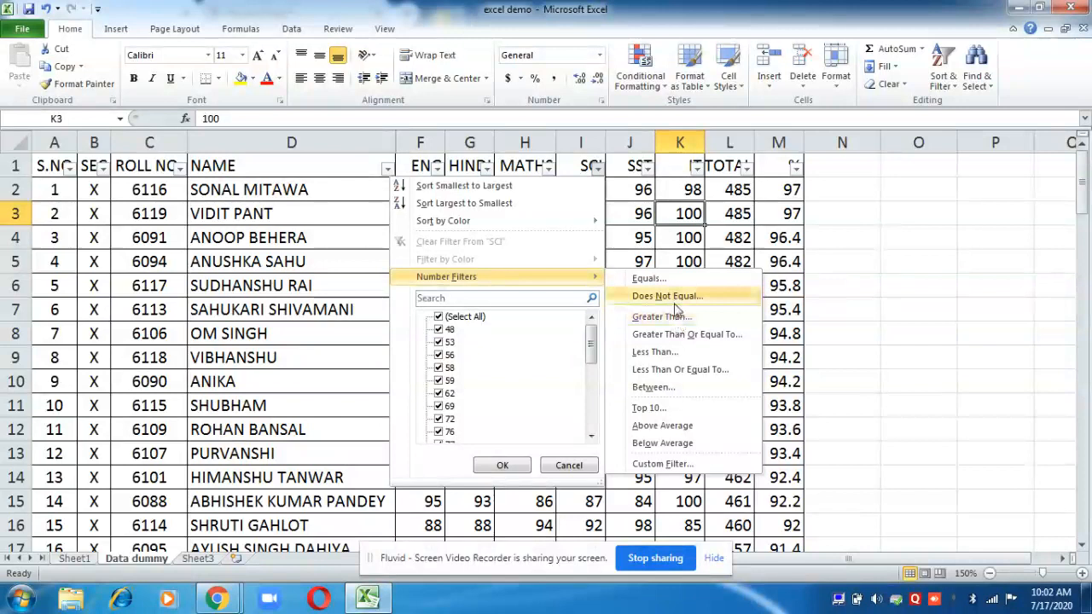
pyautogui.click(723, 339)
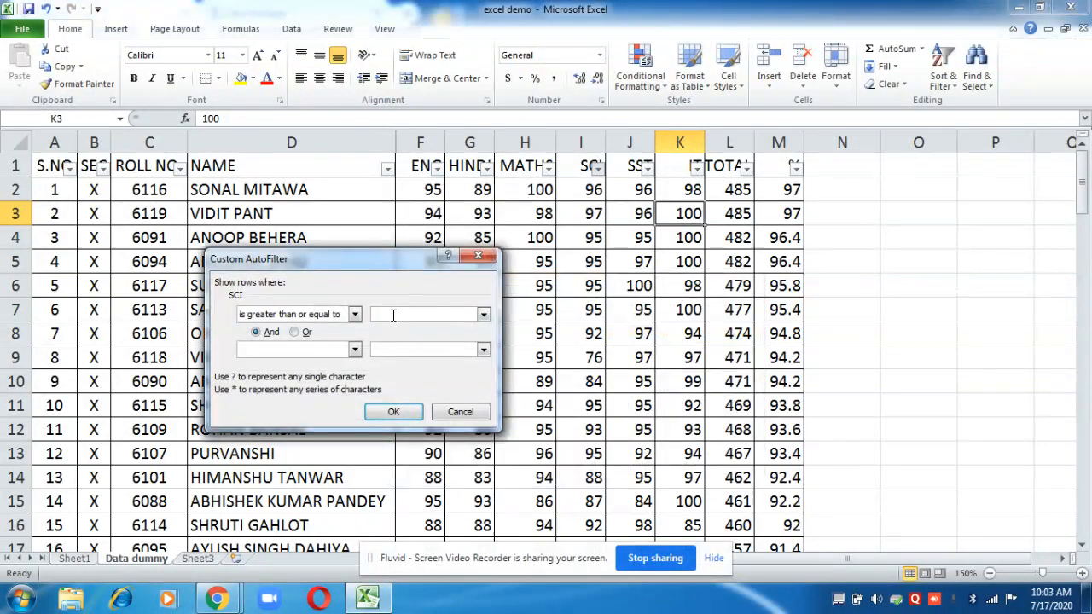
pyautogui.write('90')
pyautogui.click(395, 412)
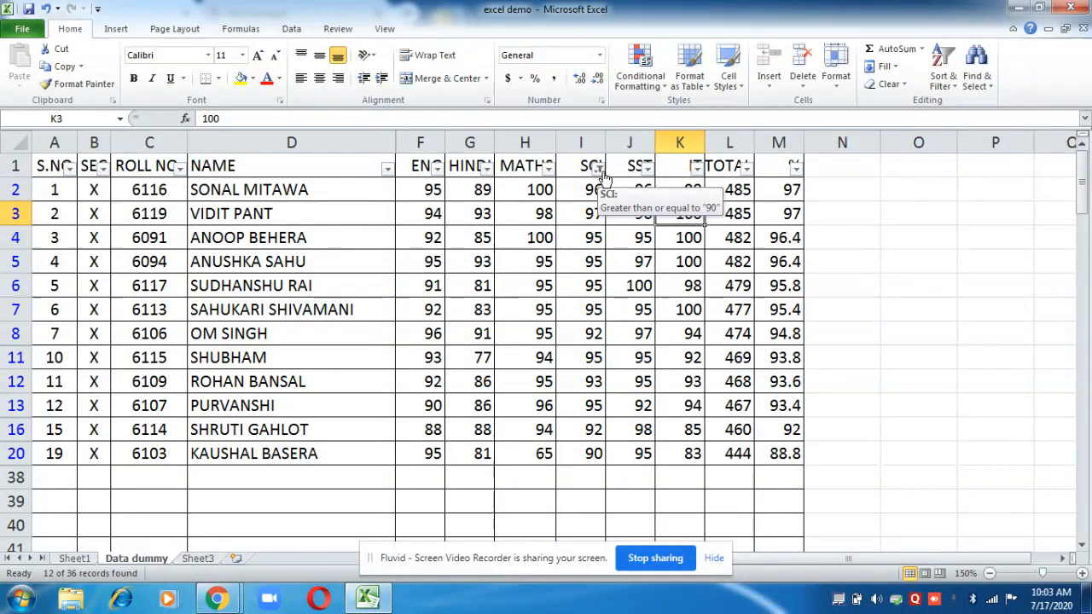
# Clear the filter from the SCI column
pyautogui.click(599, 169)
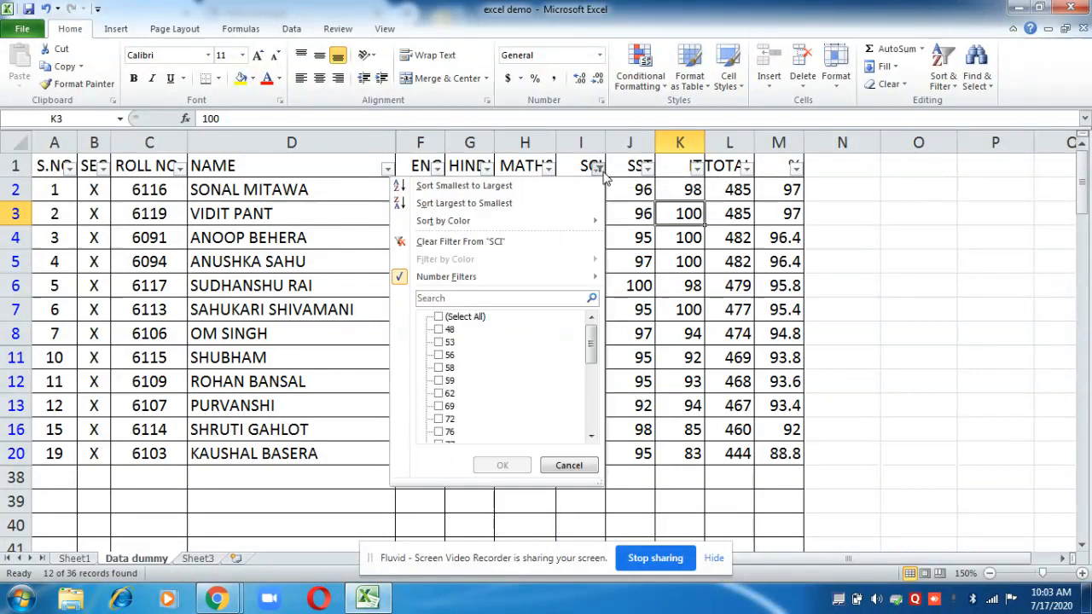
pyautogui.click(510, 243)
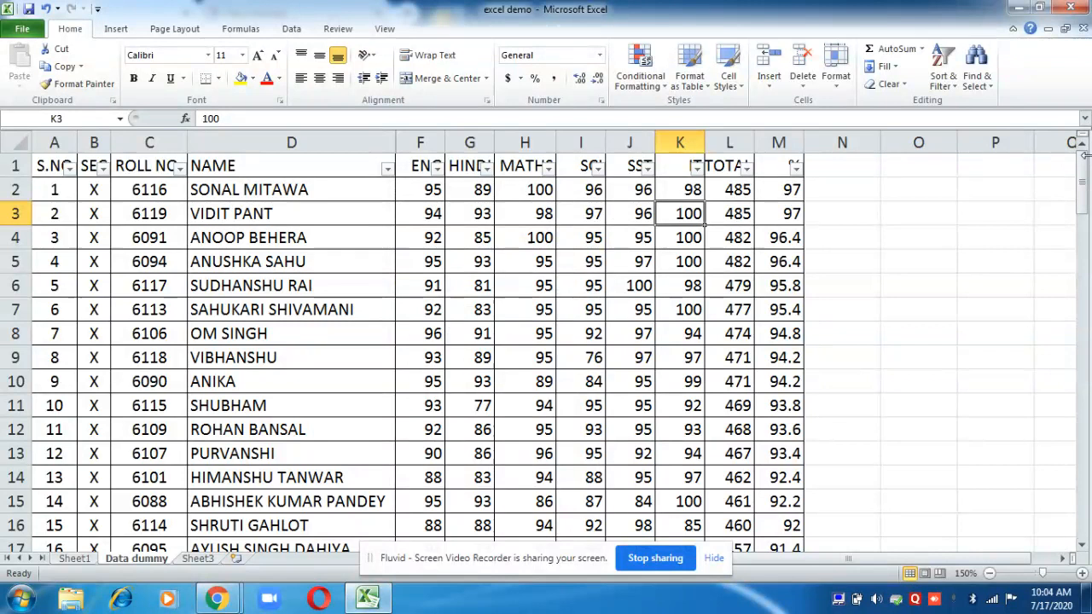
pyautogui.moveTo(1083, 180)
pyautogui.mouseDown()
pyautogui.moveTo(1084, 376)
pyautogui.moveTo(1085, 158)
pyautogui.mouseUp()
# Filter the MATHS column to show only marks that equal 100, and hide the screen-sharing notice
pyautogui.click(548, 168)
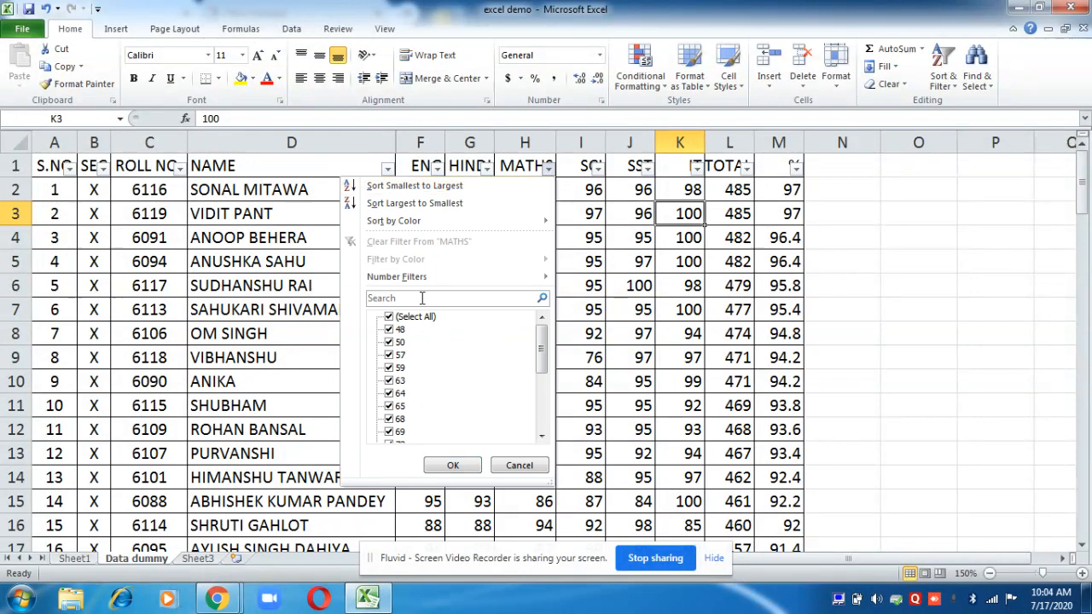
pyautogui.moveTo(427, 281)
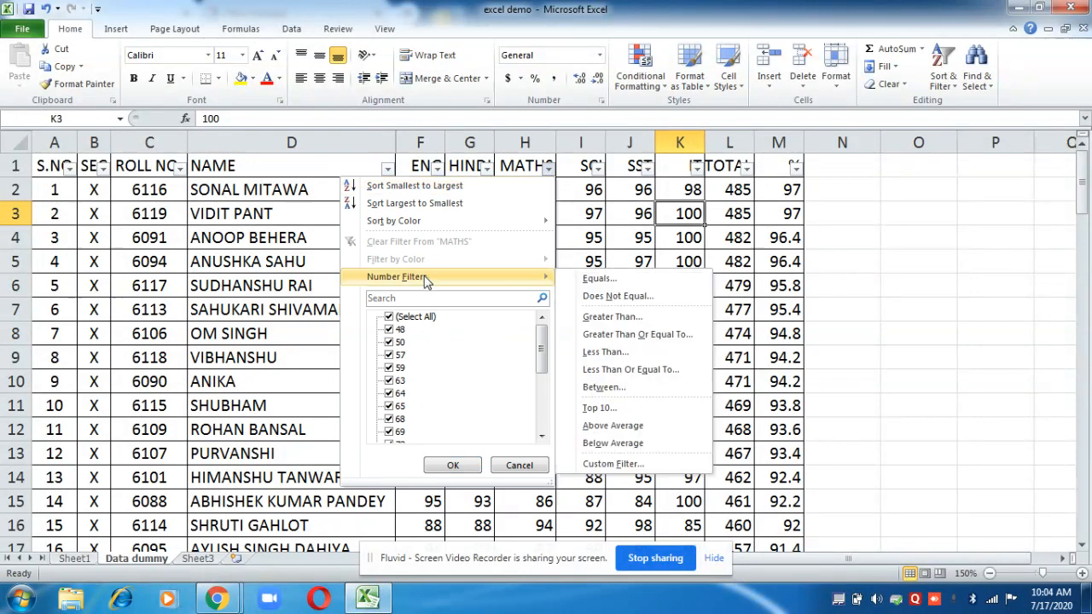
pyautogui.click(634, 284)
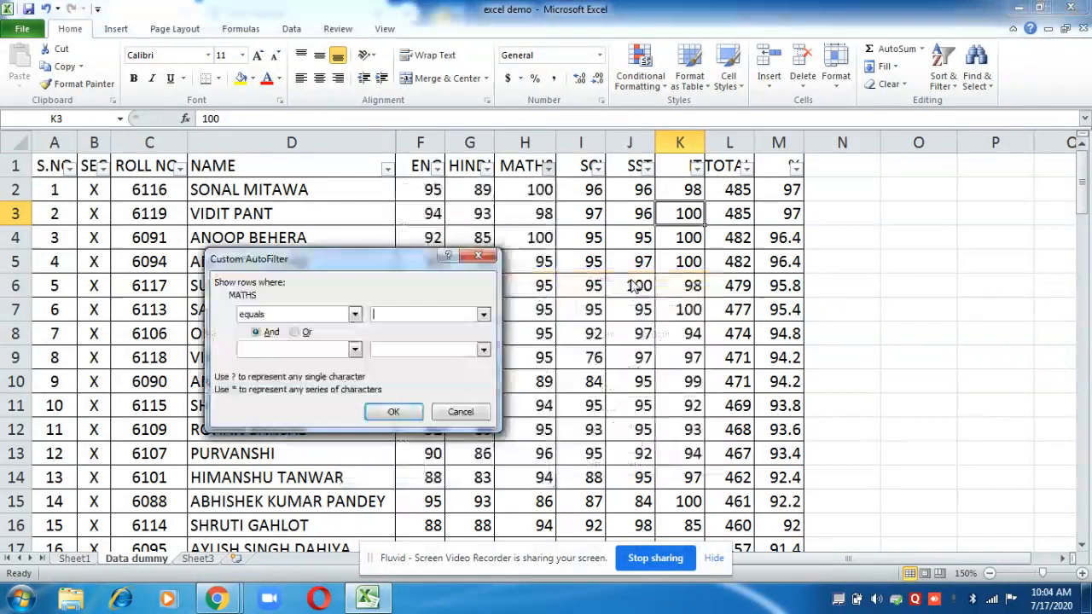
pyautogui.write('100')
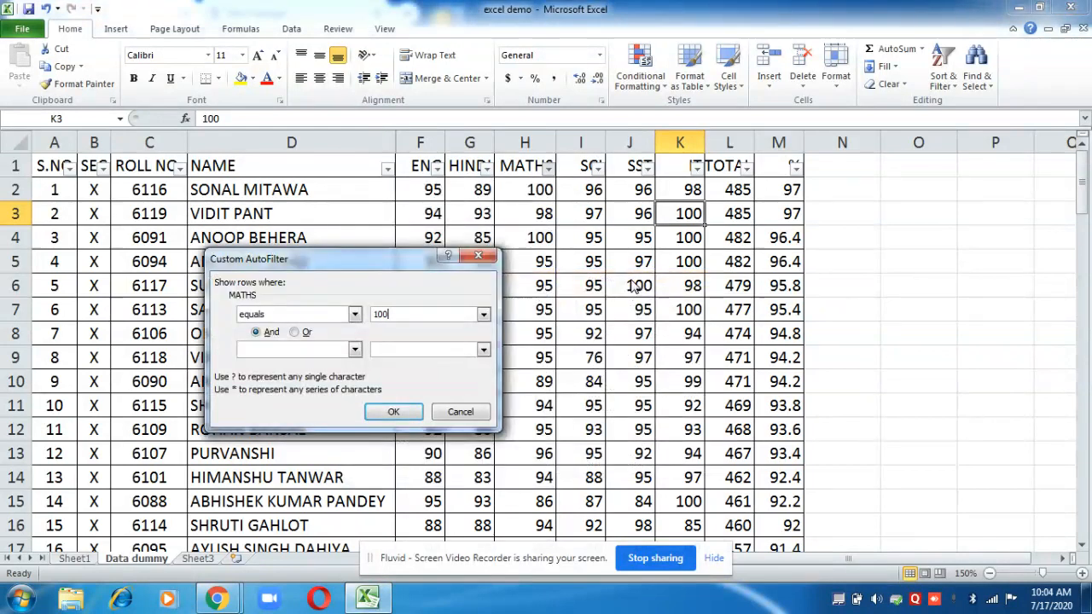
pyautogui.click(393, 412)
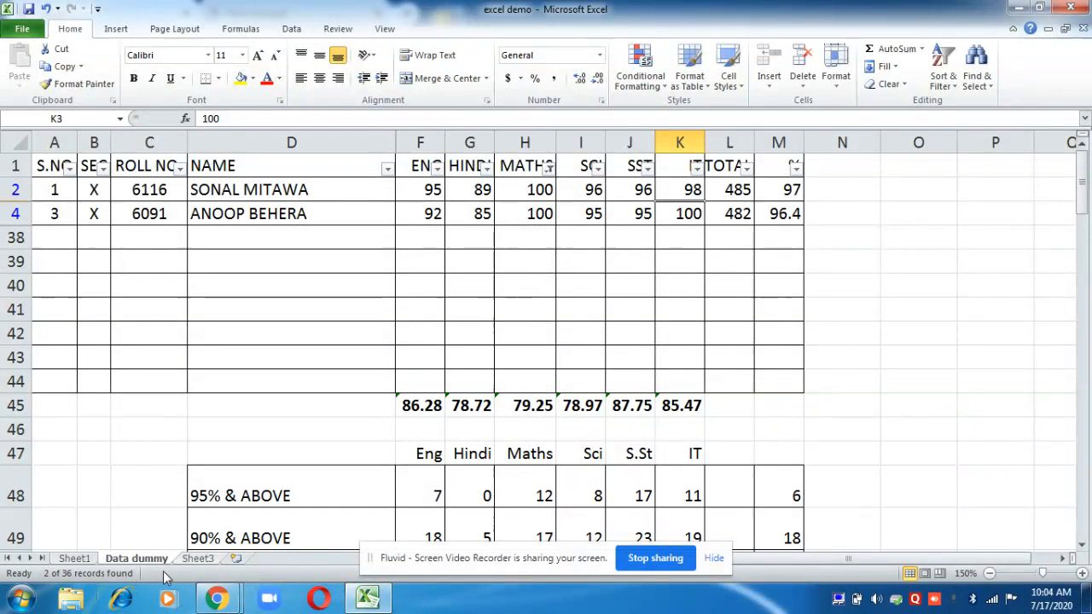
pyautogui.click(714, 559)
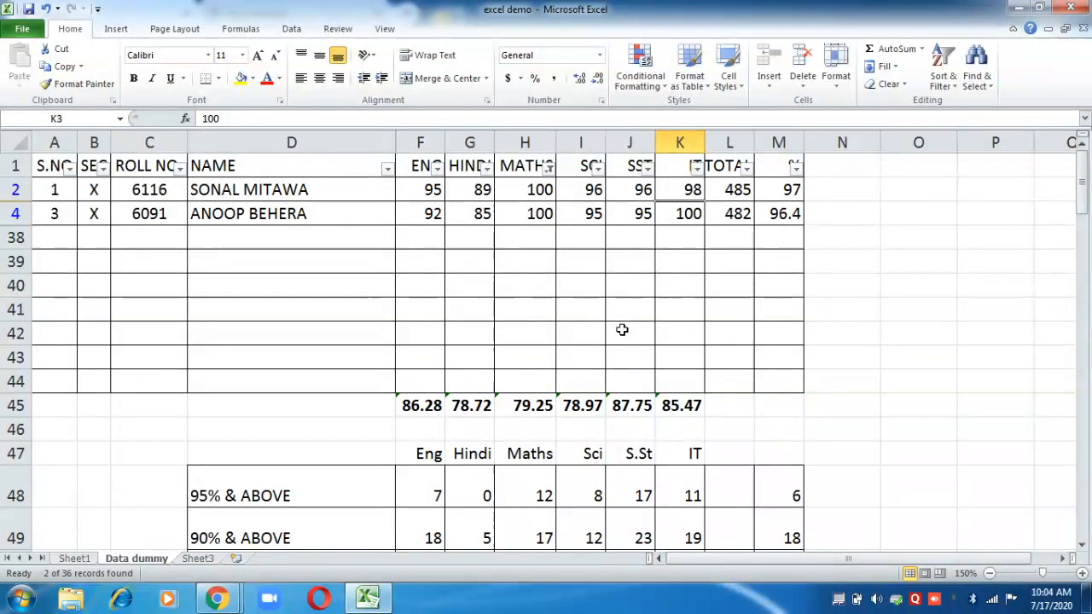
# Clear the filter from the MATHS column
pyautogui.click(547, 168)
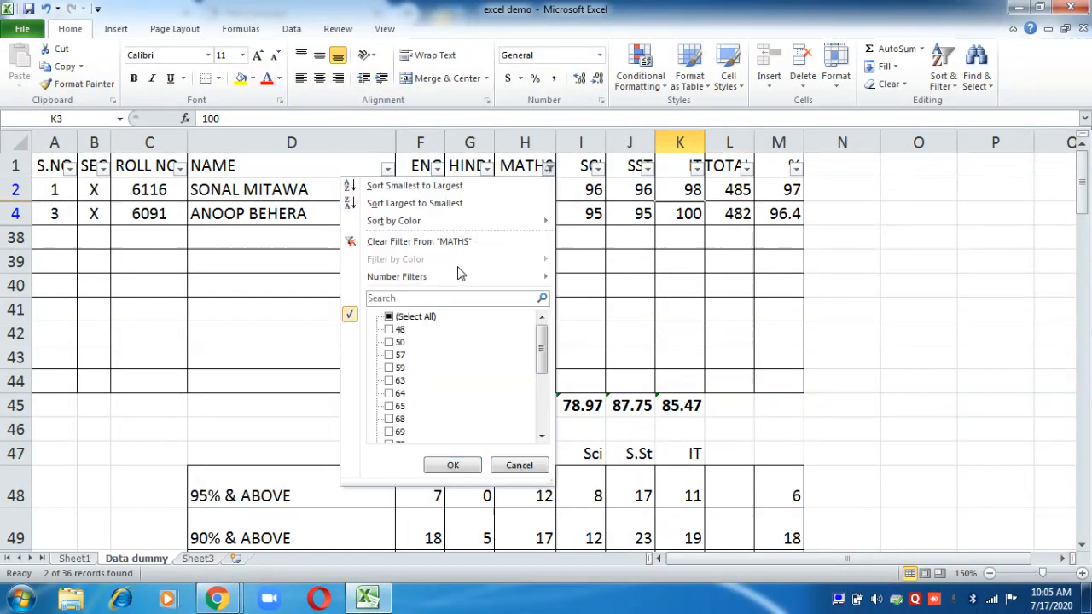
pyautogui.moveTo(457, 274)
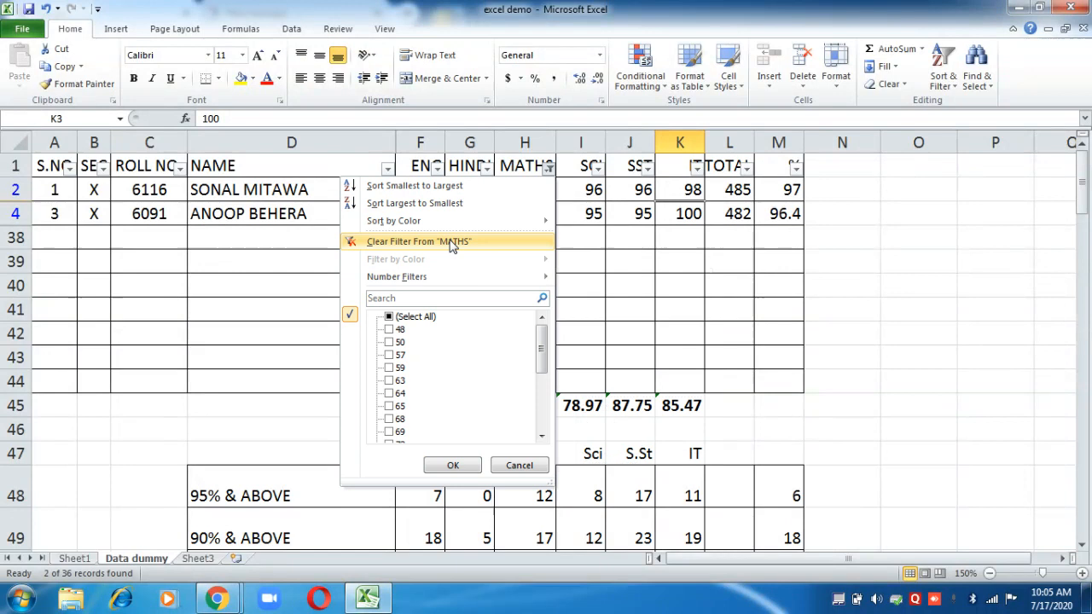
pyautogui.click(452, 243)
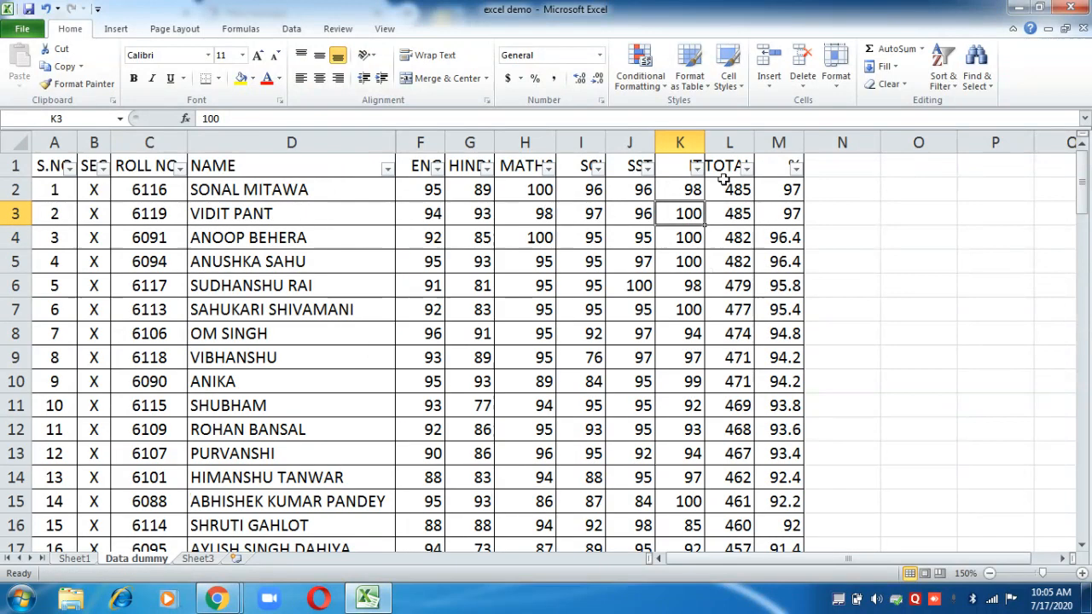
# Filter the IT column to show only marks that equal 100
pyautogui.click(696, 169)
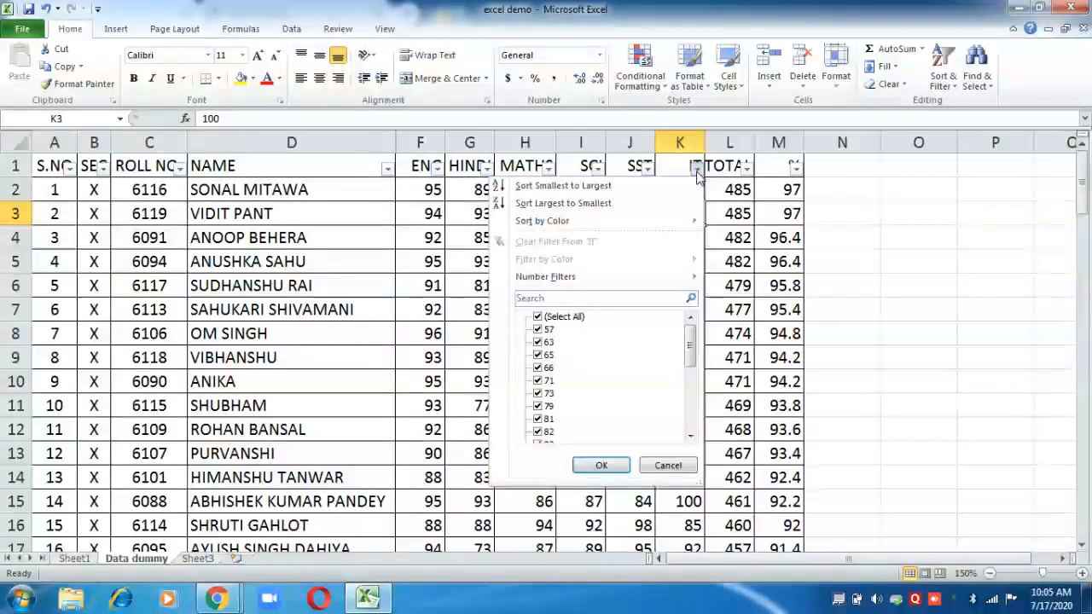
pyautogui.moveTo(589, 278)
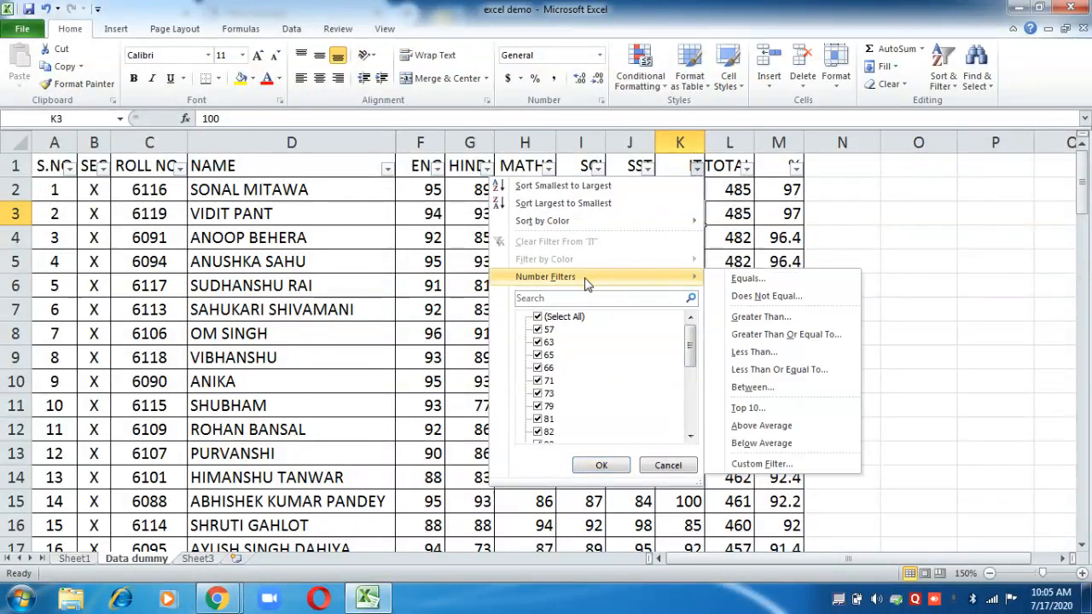
pyautogui.click(758, 286)
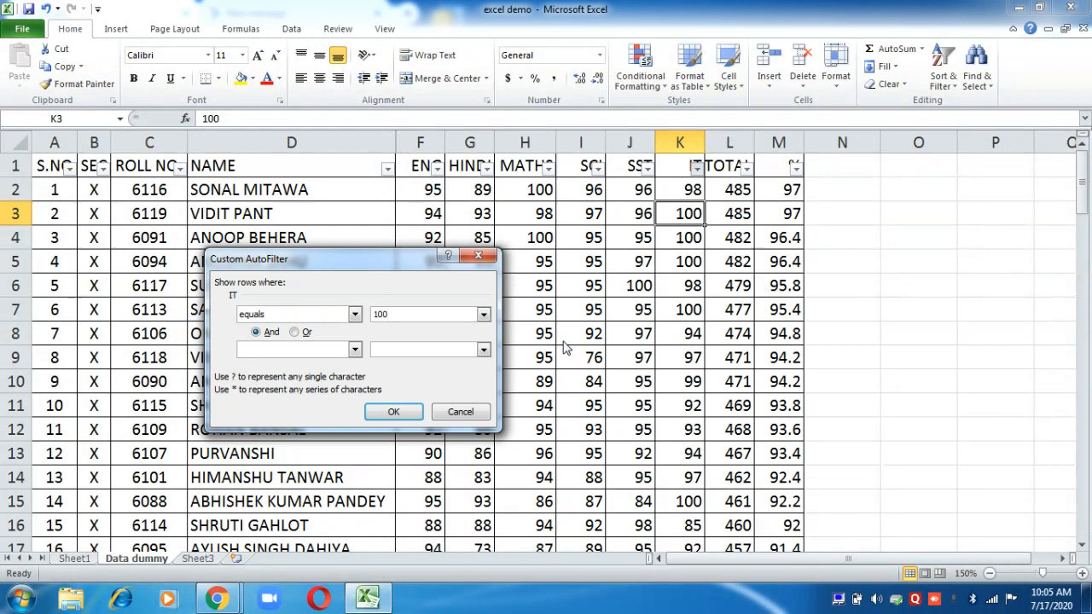
pyautogui.click(399, 412)
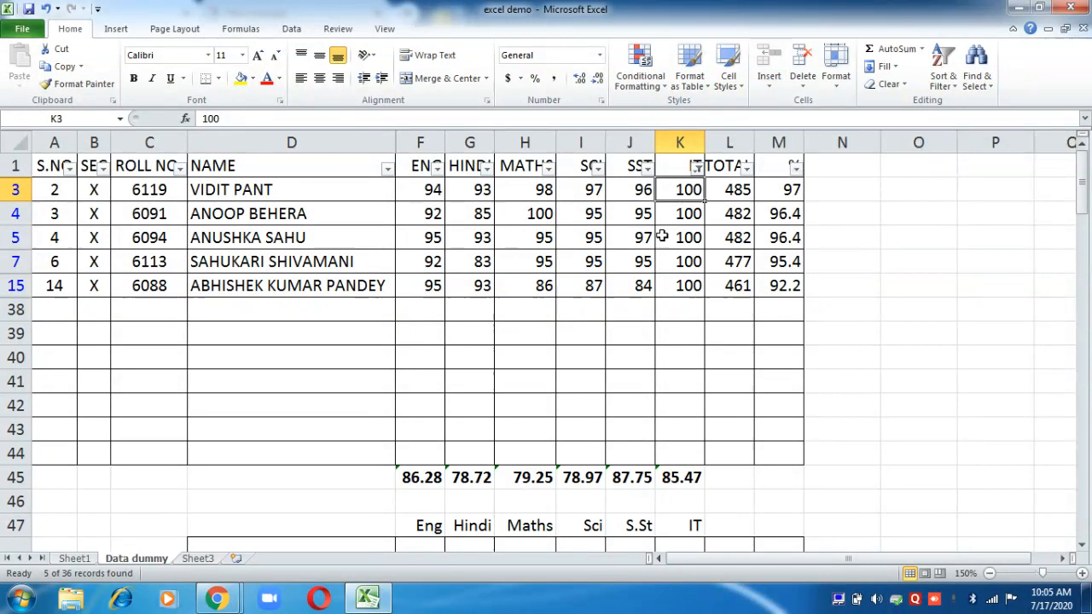
# Clear all active filters from the marks table while keeping filtering turned on
pyautogui.click(941, 85)
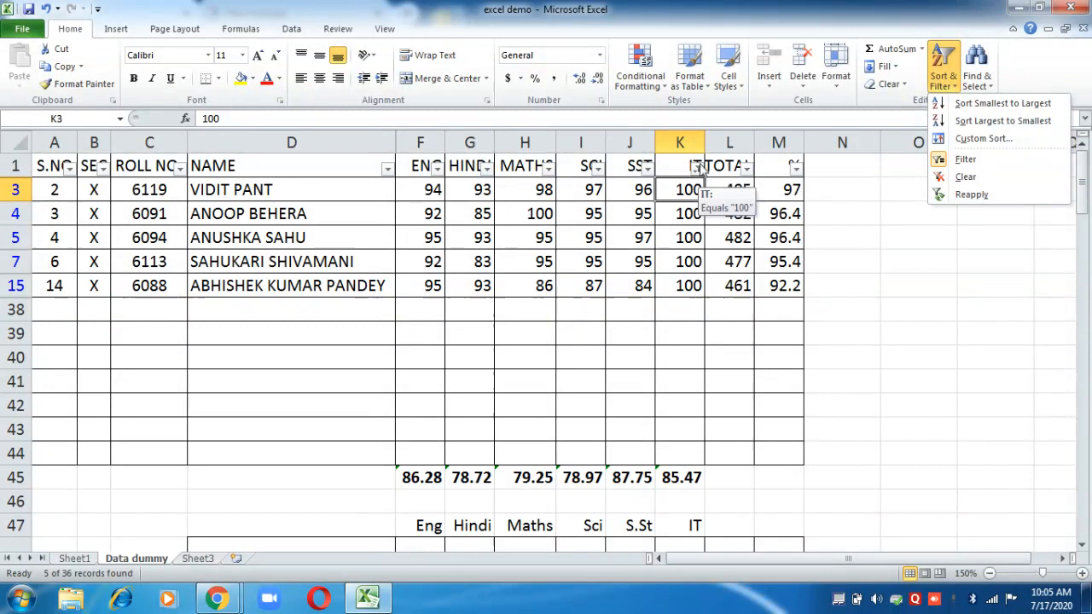
pyautogui.click(966, 178)
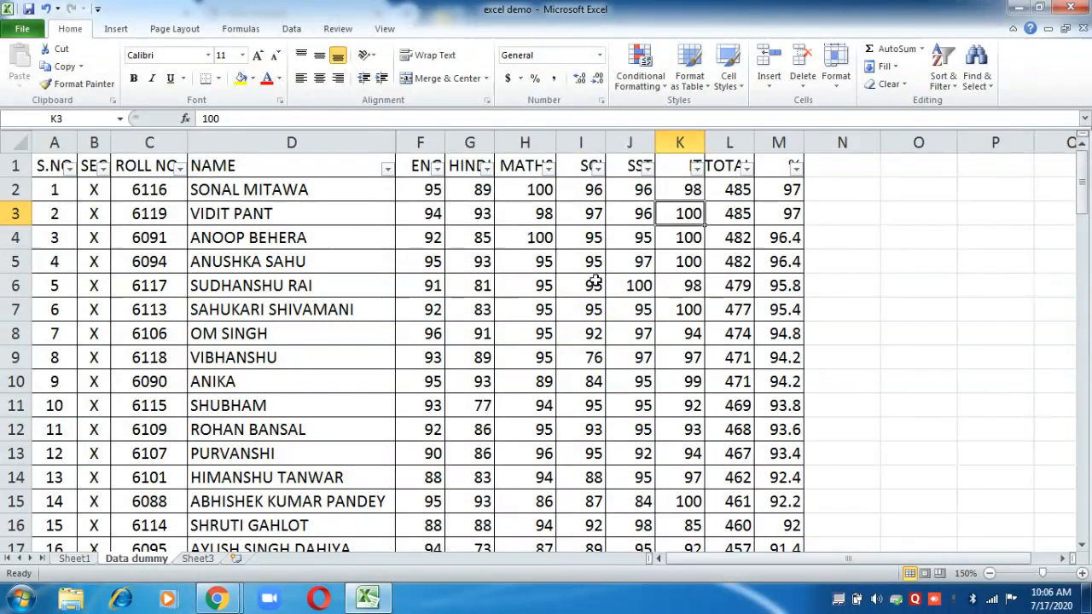
# Enter 940 as the ENG mark in cell F3, and undo the entry
pyautogui.click(433, 212)
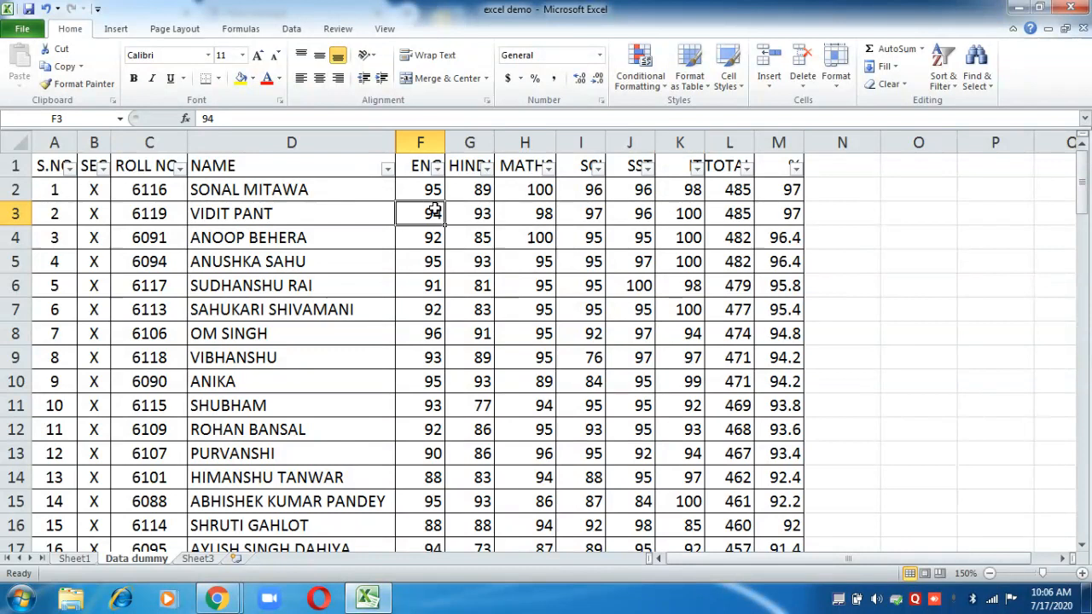
pyautogui.write('940')
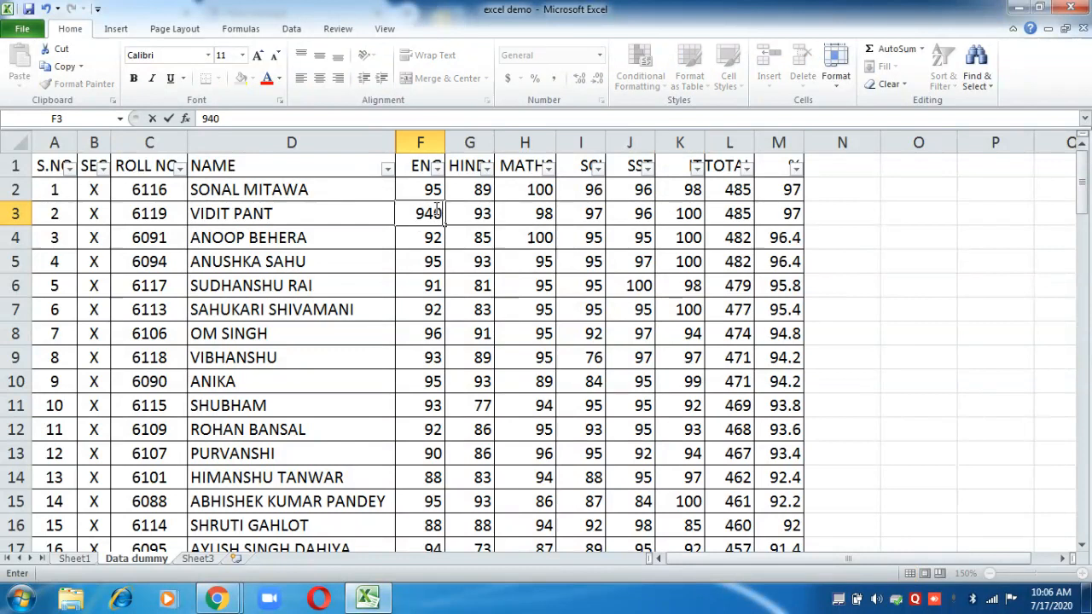
pyautogui.press('Return')
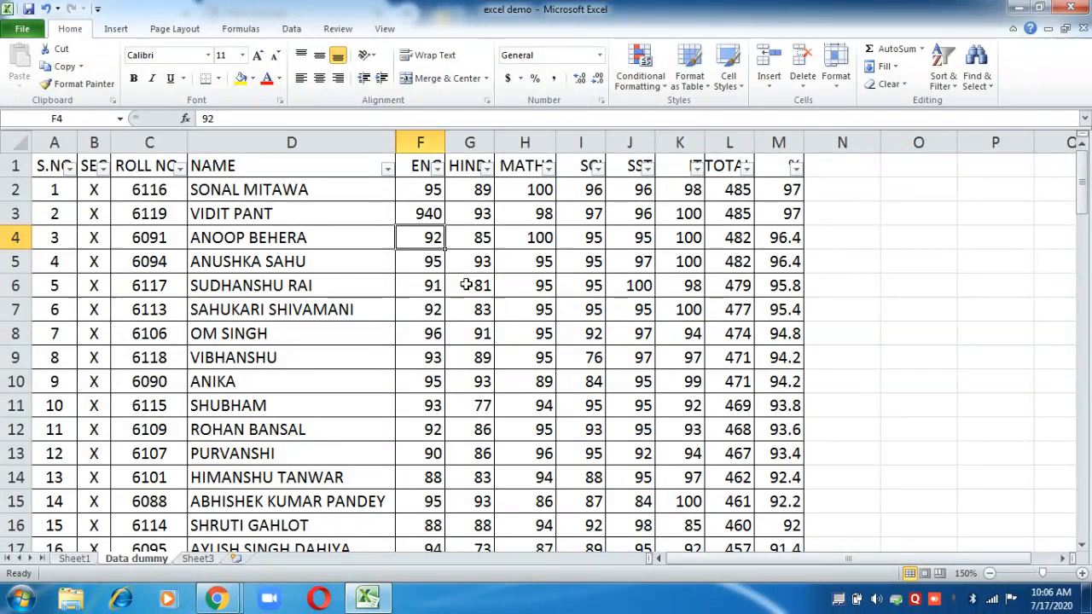
pyautogui.click(420, 215)
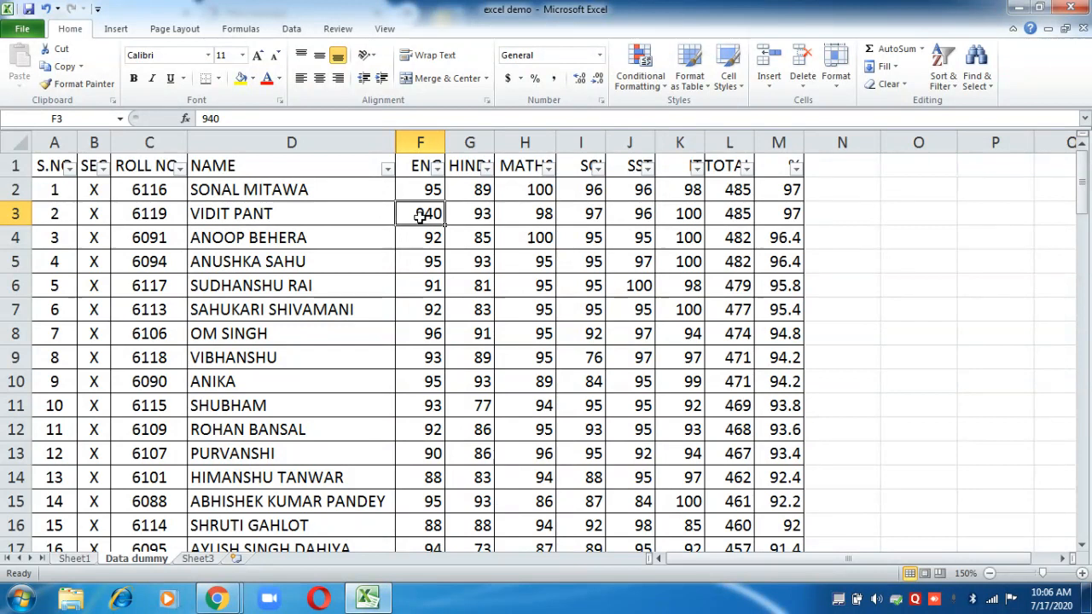
pyautogui.hotkey('ctrl', 'z')
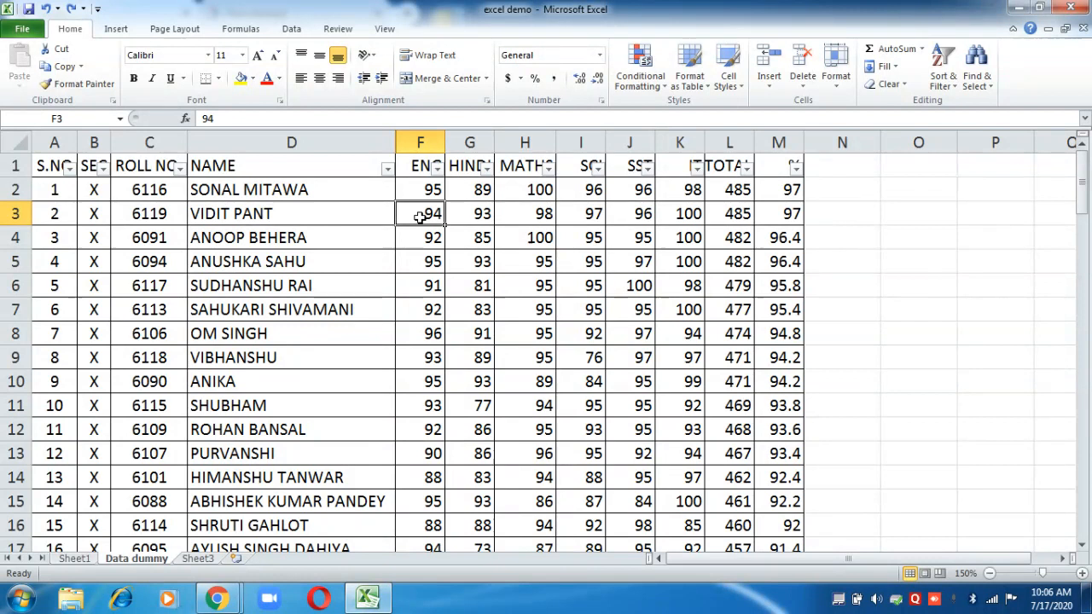
# Select all students' subject marks from ENG to IT, cells F2 to K37
pyautogui.click(423, 193)
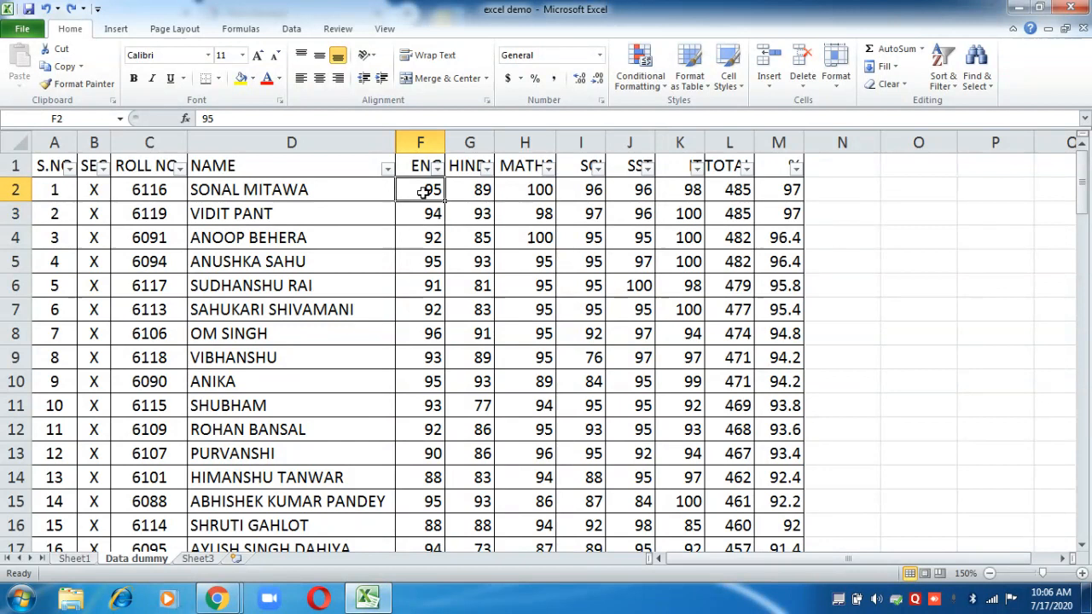
pyautogui.hotkey('shift', 'Right')
pyautogui.hotkey('shift', 'Right')
pyautogui.hotkey('shift', 'Right')
pyautogui.hotkey('shift', 'Right')
pyautogui.hotkey('shift', 'Right')
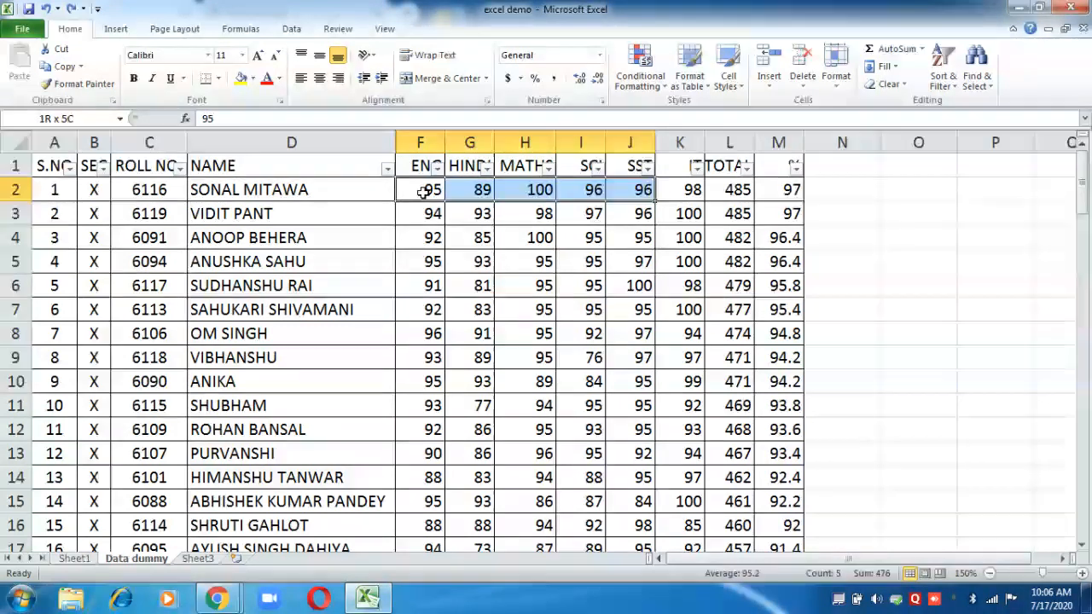
pyautogui.hotkey('shift', 'Down')
pyautogui.hotkey('shift', 'Down')
pyautogui.hotkey('shift', 'Down')
pyautogui.hotkey('shift', 'Down')
pyautogui.hotkey('shift', 'Down')
pyautogui.hotkey('shift', 'Down')
pyautogui.hotkey('shift', 'Down')
pyautogui.hotkey('shift', 'Down')
pyautogui.hotkey('shift', 'Down')
pyautogui.hotkey('shift', 'Down')
pyautogui.hotkey('shift', 'Down')
pyautogui.hotkey('shift', 'Down')
pyautogui.hotkey('shift', 'Down')
pyautogui.hotkey('shift', 'Down')
pyautogui.hotkey('shift', 'Down')
pyautogui.hotkey('shift', 'Down')
pyautogui.hotkey('shift', 'Down')
pyautogui.hotkey('shift', 'Down')
pyautogui.hotkey('shift', 'Down')
pyautogui.hotkey('shift', 'Down')
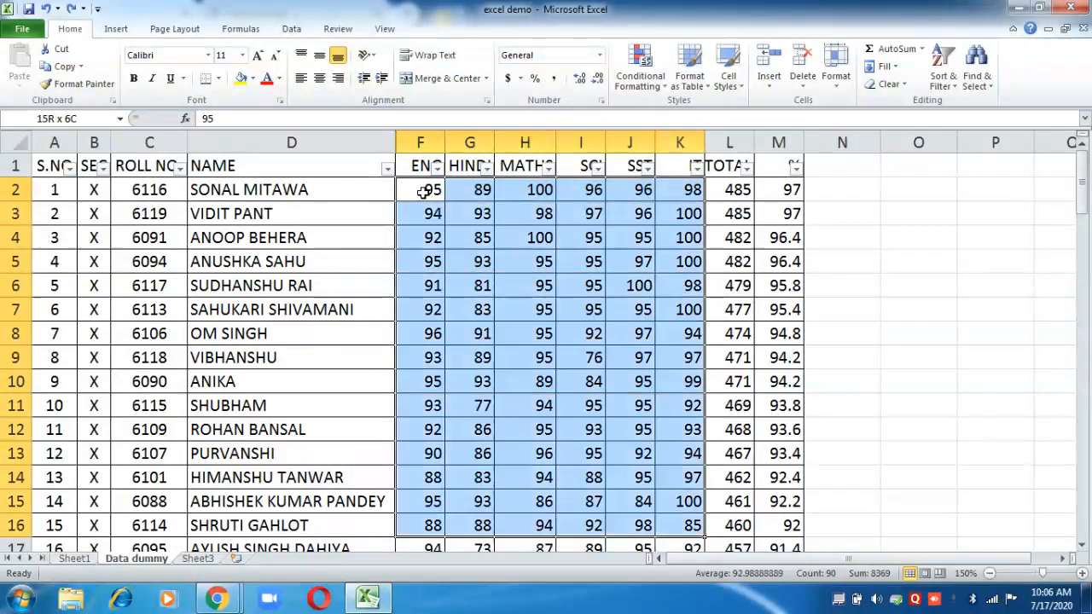
pyautogui.hotkey('shift', 'Down')
pyautogui.hotkey('shift', 'Down')
pyautogui.hotkey('shift', 'Down')
pyautogui.hotkey('shift', 'Down')
pyautogui.hotkey('shift', 'Down')
pyautogui.hotkey('shift', 'Down')
pyautogui.hotkey('shift', 'Down')
pyautogui.hotkey('shift', 'Down')
pyautogui.hotkey('shift', 'Down')
pyautogui.hotkey('shift', 'Down')
pyautogui.hotkey('shift', 'Down')
pyautogui.hotkey('shift', 'Down')
pyautogui.hotkey('shift', 'Down')
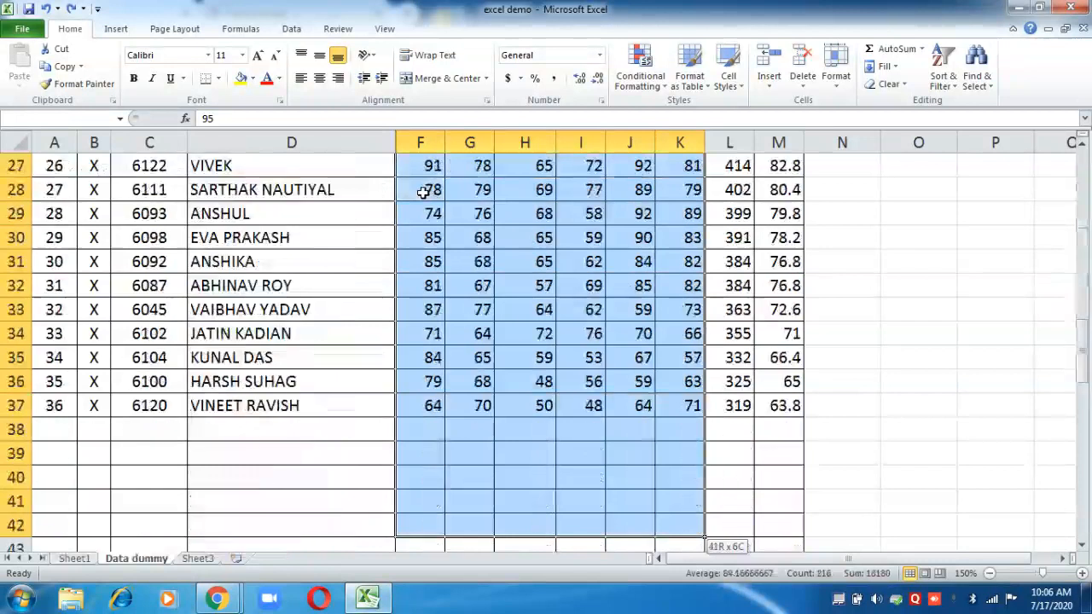
pyautogui.hotkey('shift', 'Up')
pyautogui.hotkey('shift', 'Up')
pyautogui.hotkey('shift', 'Up')
pyautogui.hotkey('shift', 'Up')
pyautogui.hotkey('shift', 'Up')
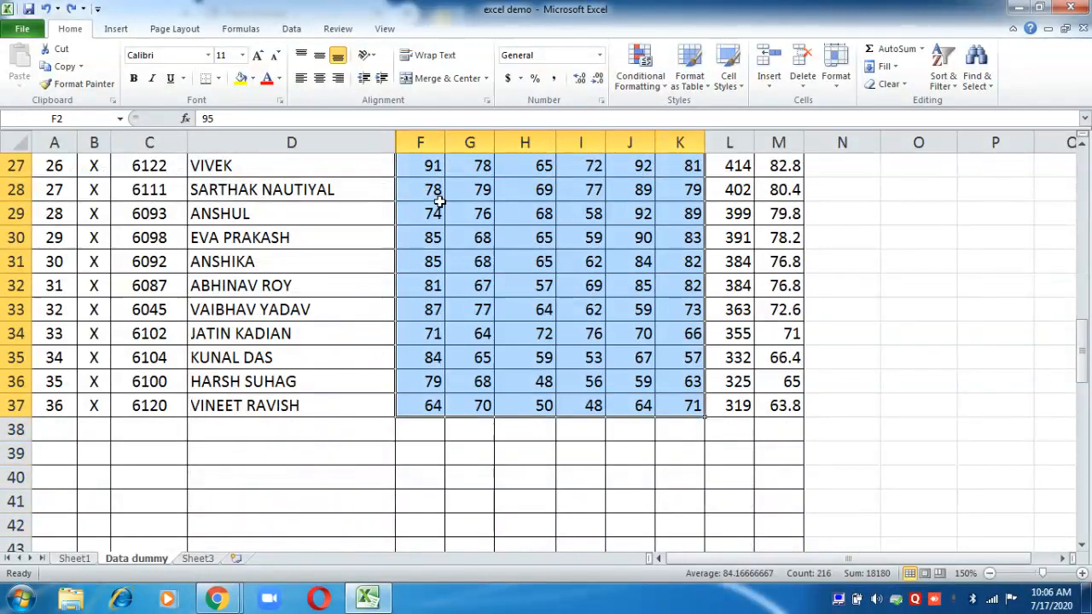
pyautogui.moveTo(1085, 369); pyautogui.dragTo(1085, 194)
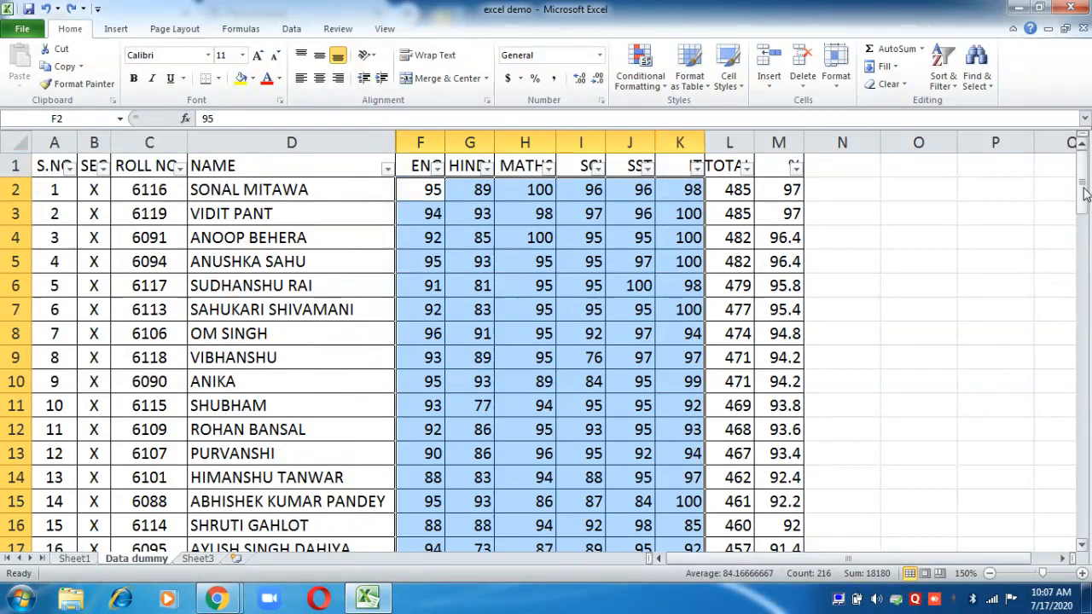
# Apply data validation to the selected marks, allowing only decimals between 0 and 100, and deselect the range
pyautogui.click(290, 29)
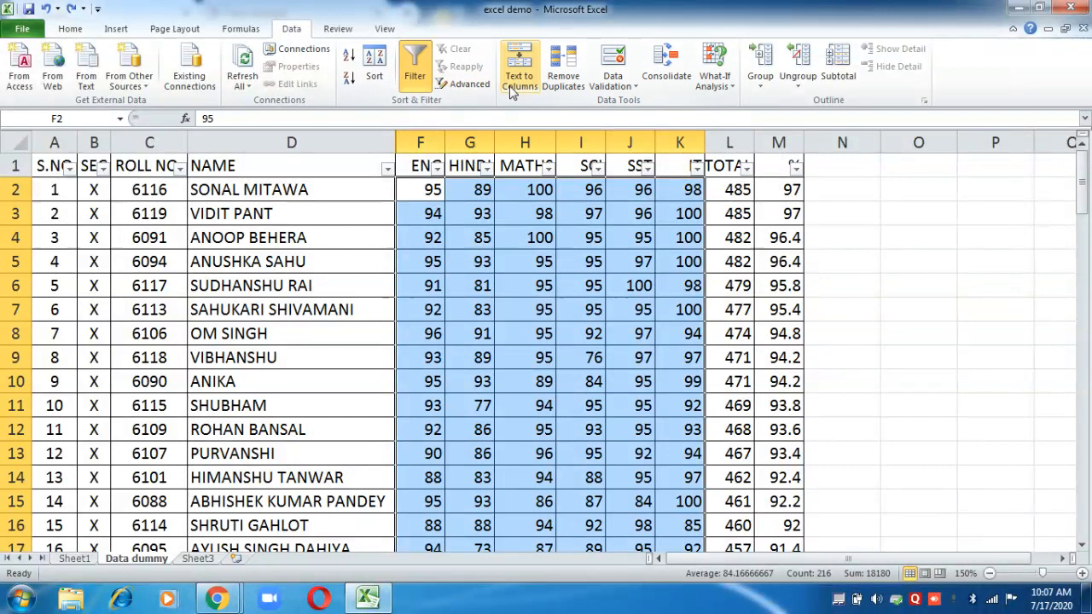
pyautogui.click(621, 89)
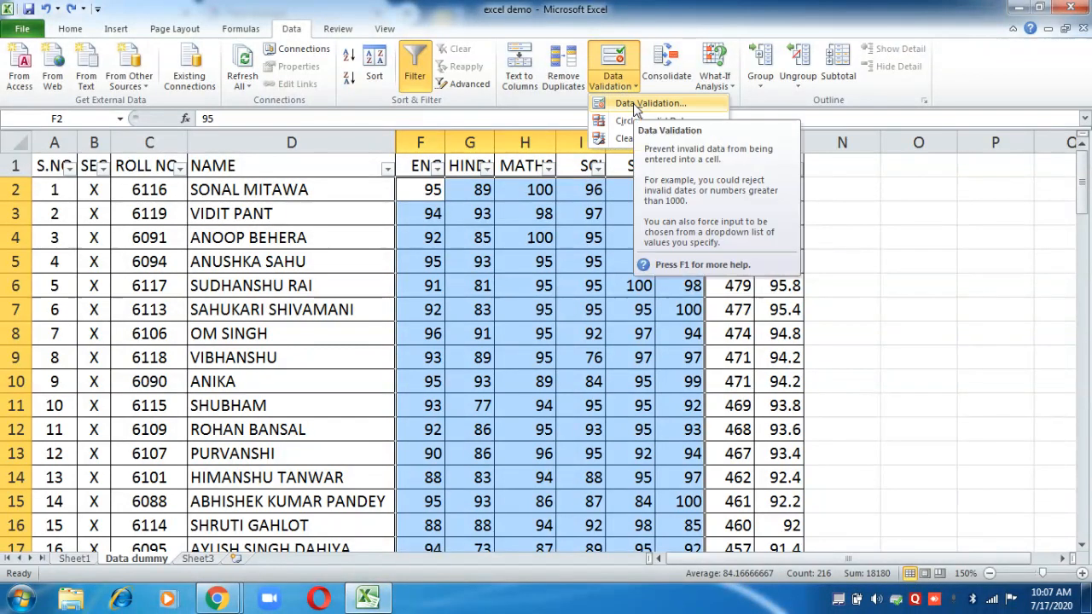
pyautogui.click(648, 103)
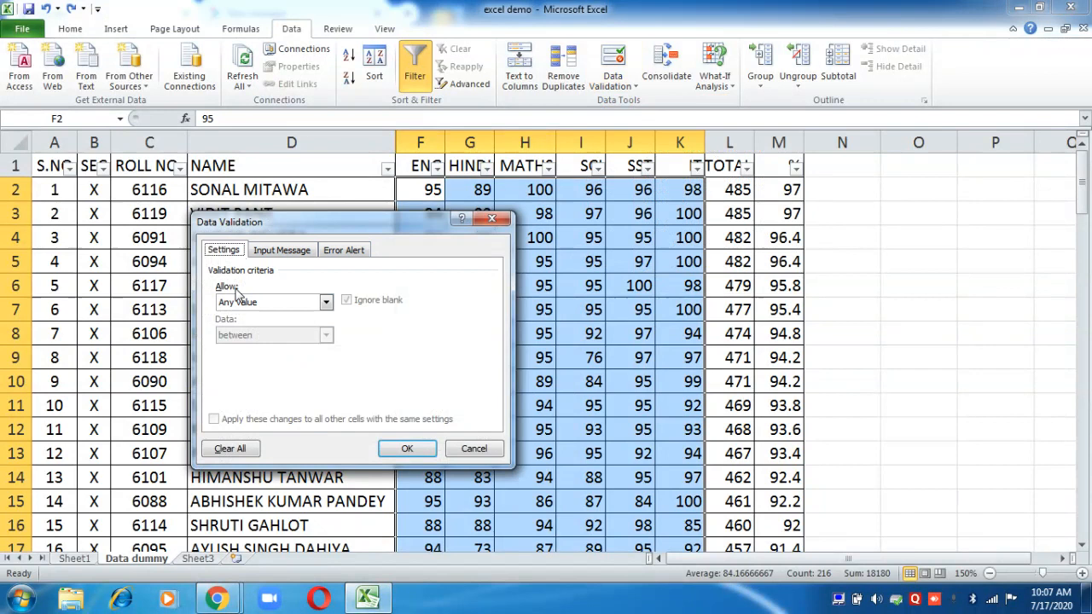
pyautogui.click(326, 302)
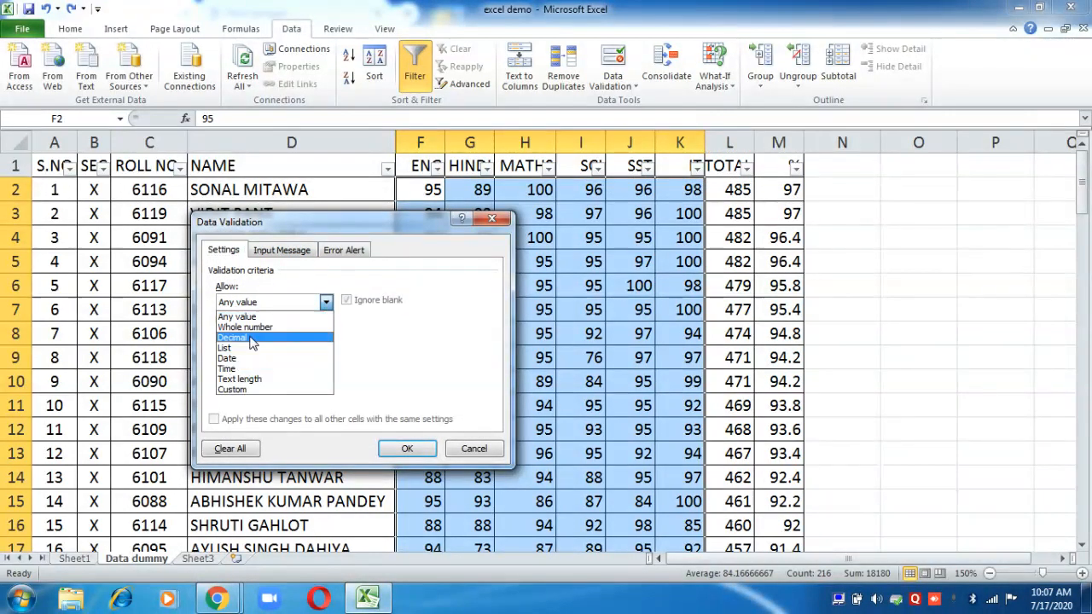
pyautogui.click(247, 339)
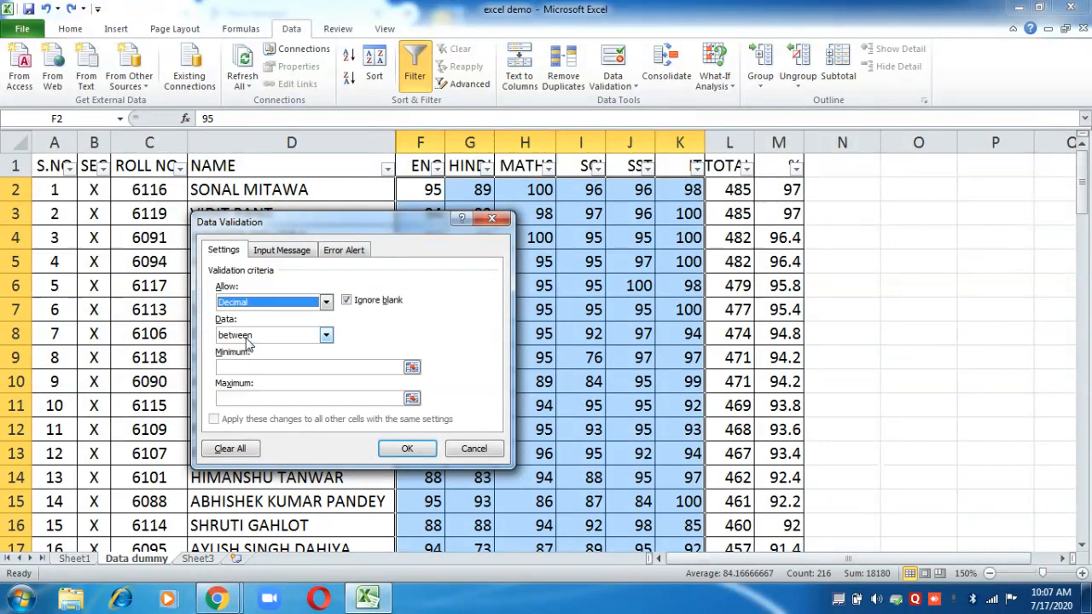
pyautogui.click(266, 368)
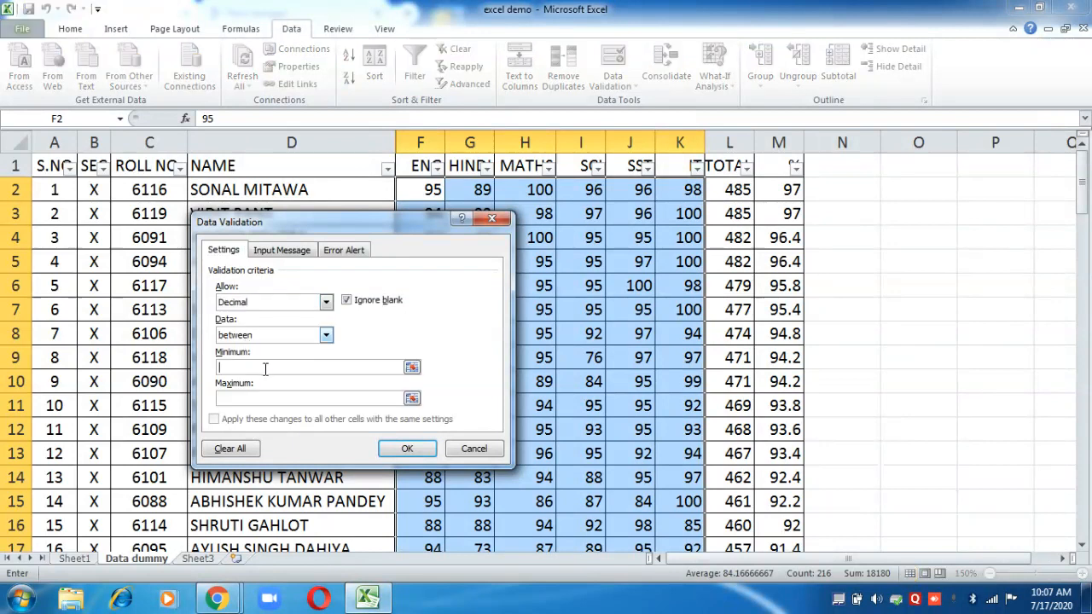
pyautogui.write('0')
pyautogui.click(263, 399)
pyautogui.write('100')
pyautogui.click(407, 449)
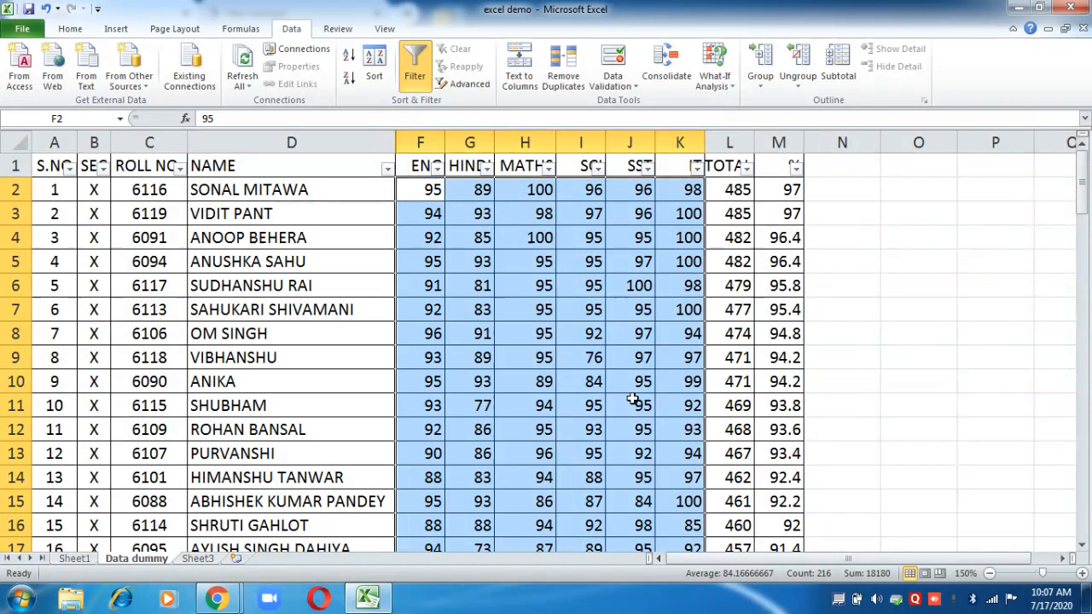
pyautogui.click(631, 399)
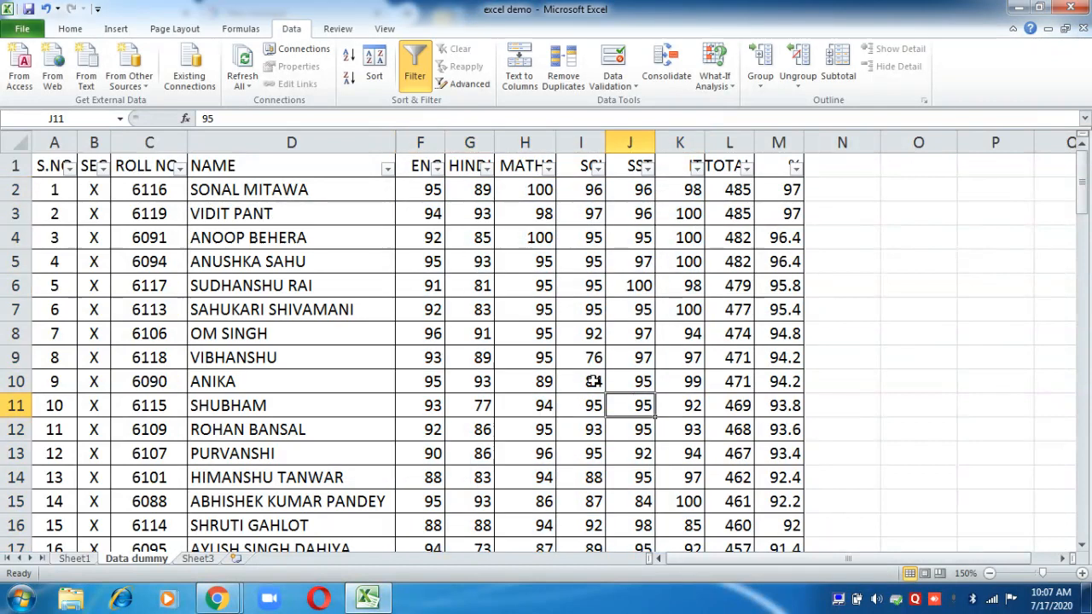
# Try to enter 950 as the MATHS mark in cell H5, and cancel the entry
pyautogui.click(518, 261)
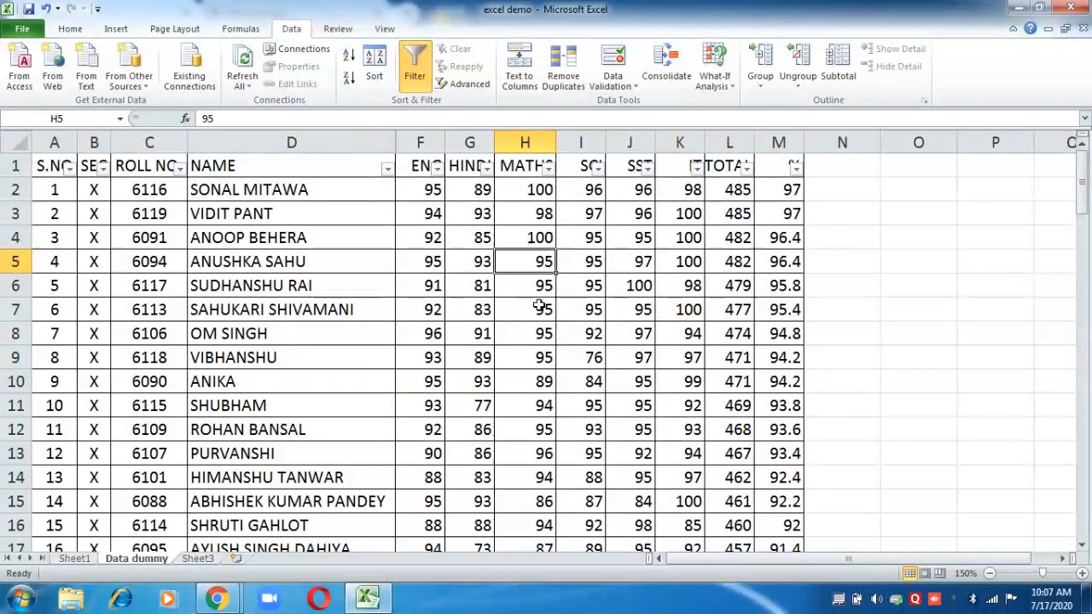
pyautogui.write('9')
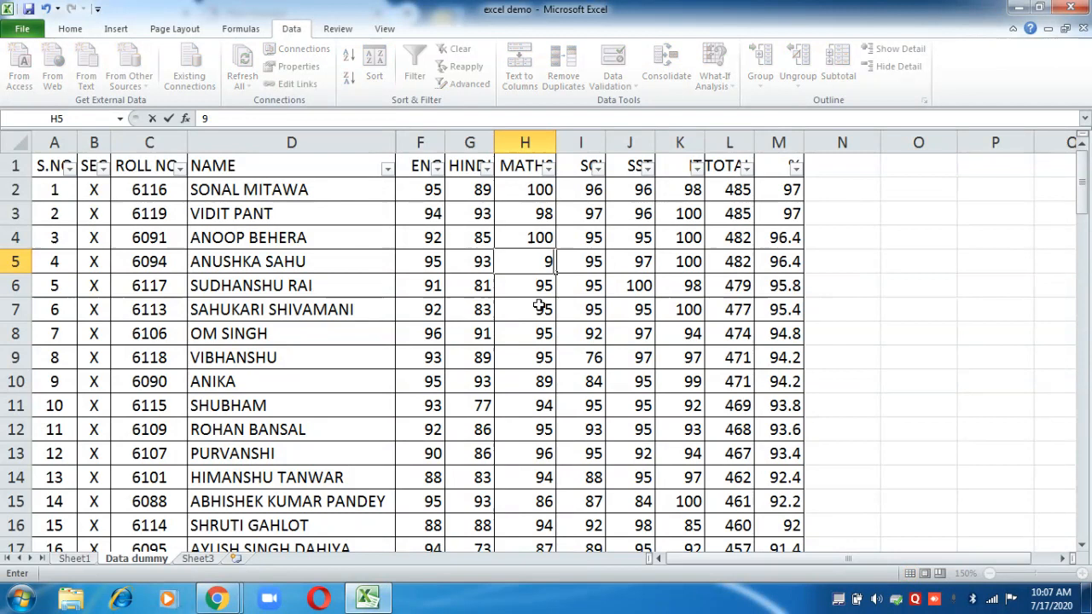
pyautogui.write('50')
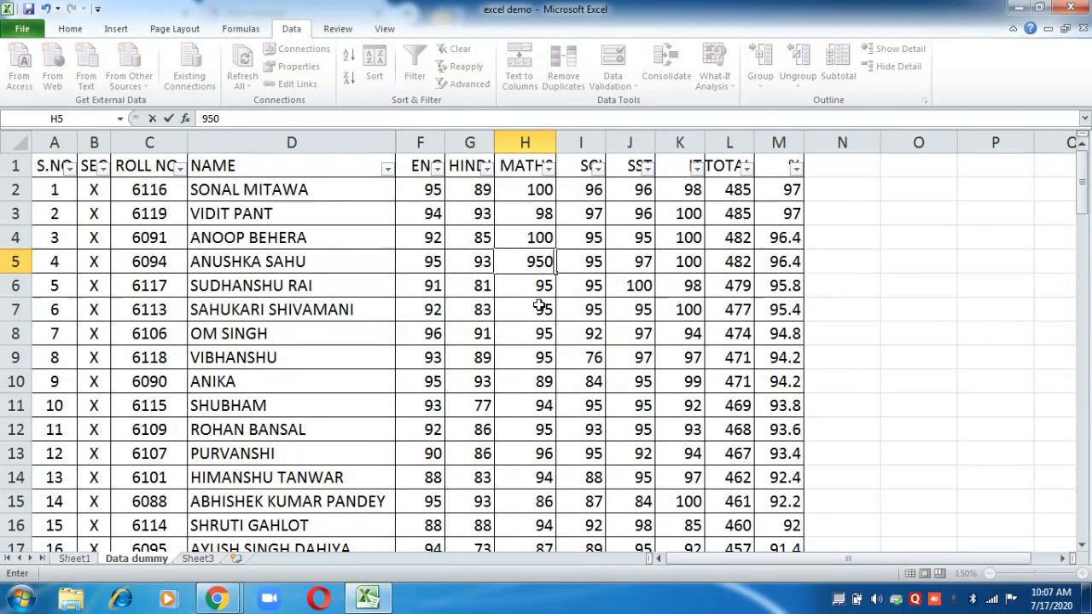
pyautogui.press('Return')
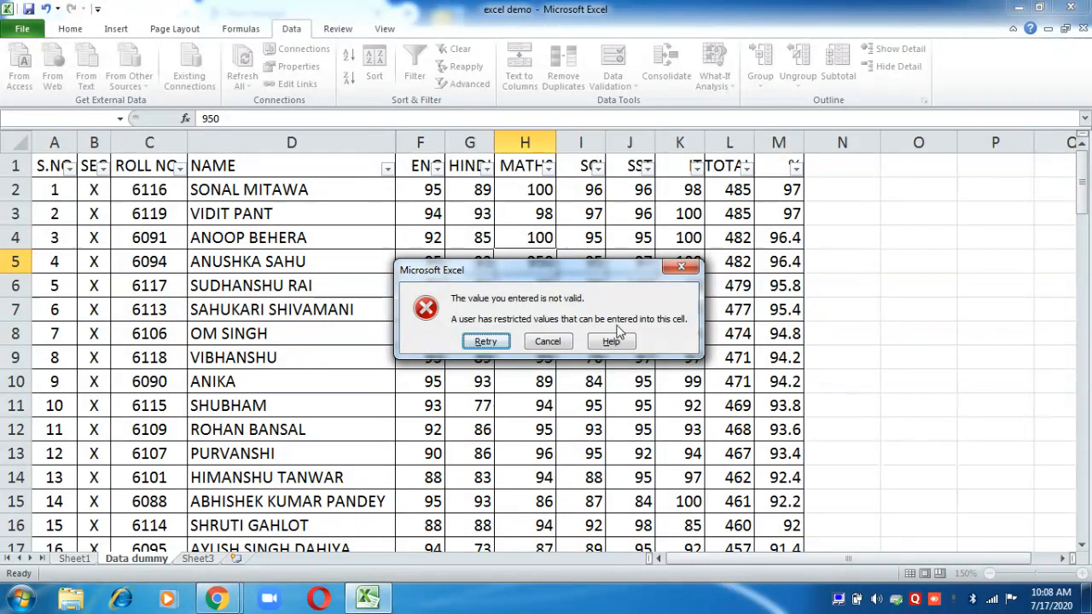
pyautogui.click(559, 345)
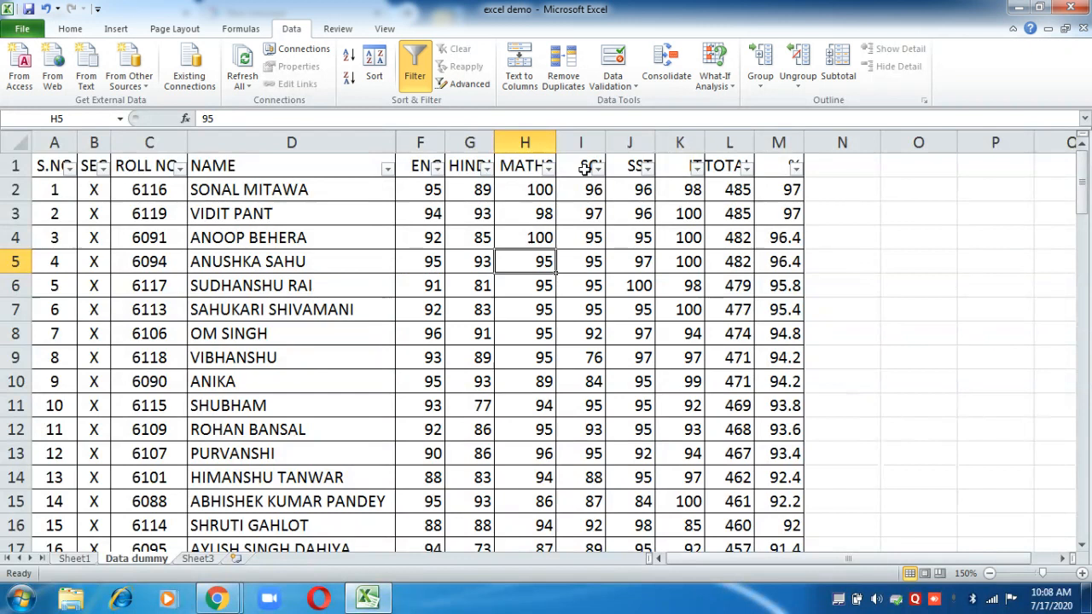
# Add a validation input message to cell H5, titled "Kindly Note" and reading "Enter Marks between 0 &100 only"
pyautogui.click(613, 89)
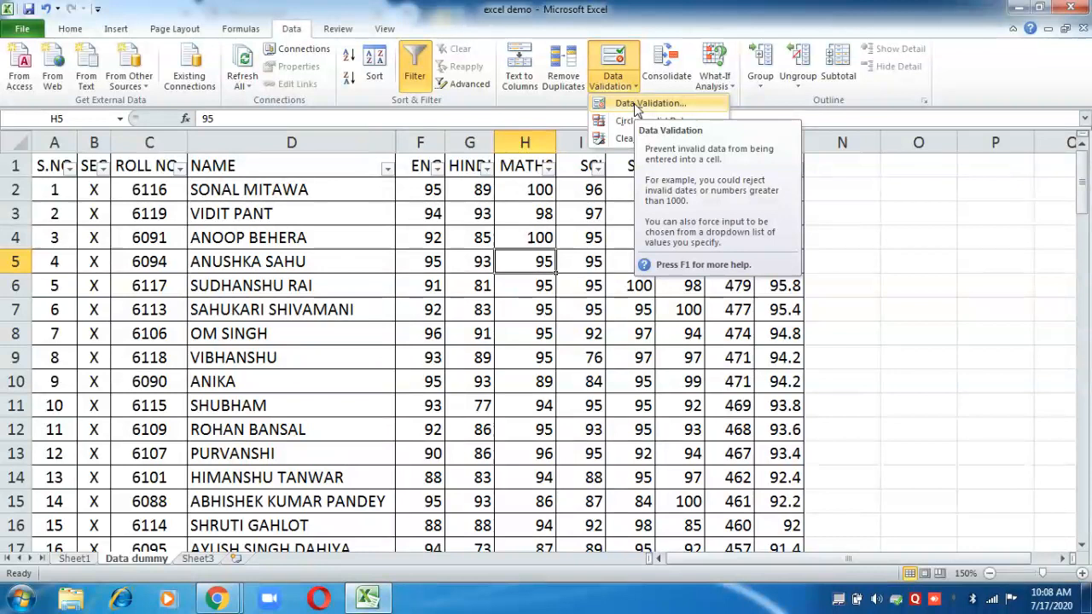
pyautogui.click(636, 105)
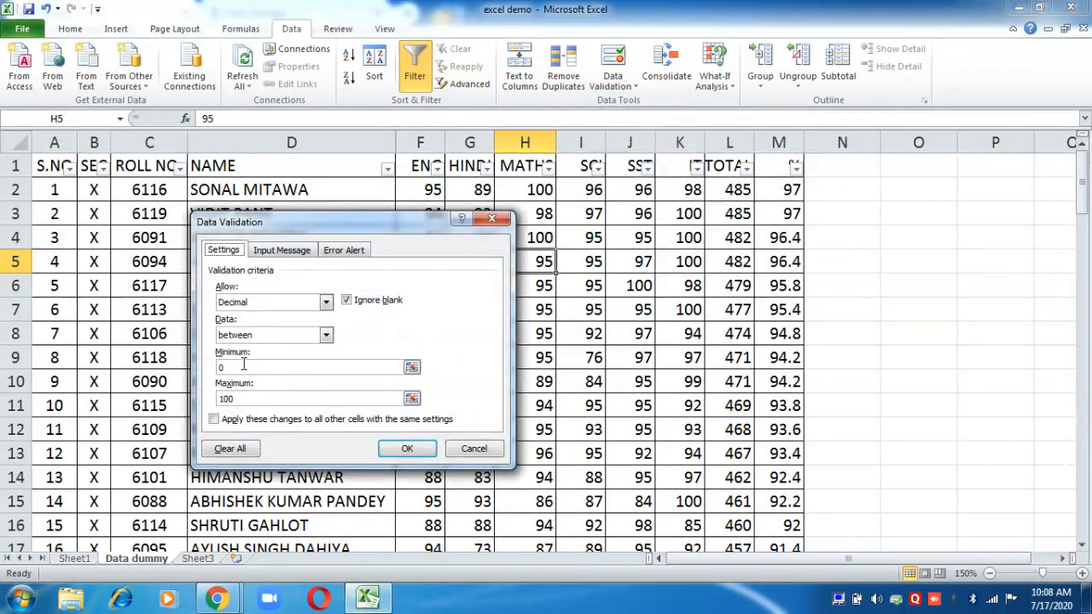
pyautogui.click(273, 251)
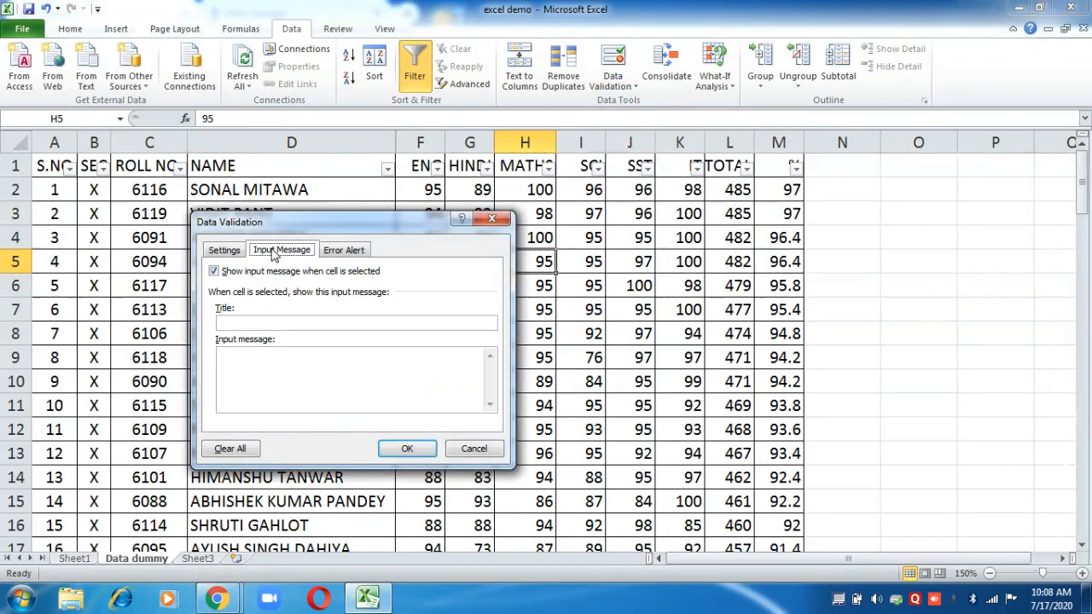
pyautogui.click(260, 326)
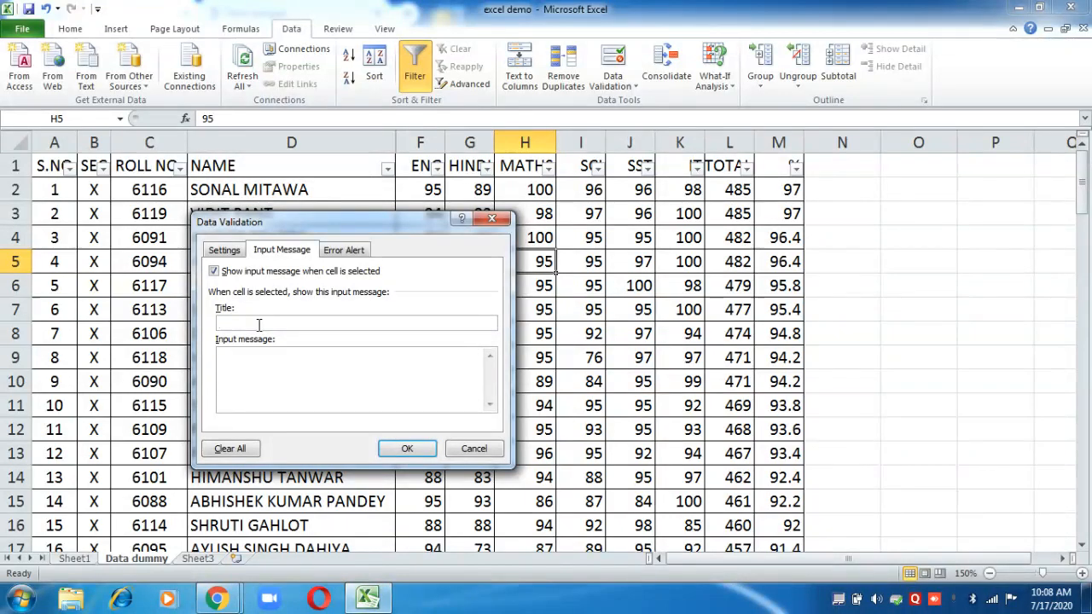
pyautogui.write('k')
pyautogui.press('BackSpace')
pyautogui.write('K')
pyautogui.press('capslock')
pyautogui.write('indl')
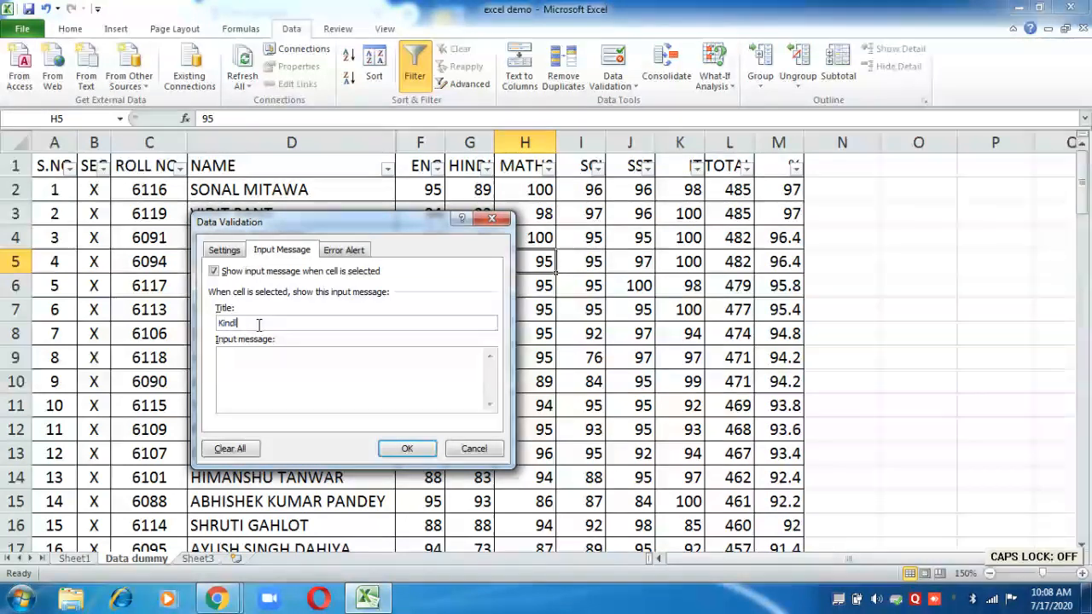
pyautogui.write('y Note')
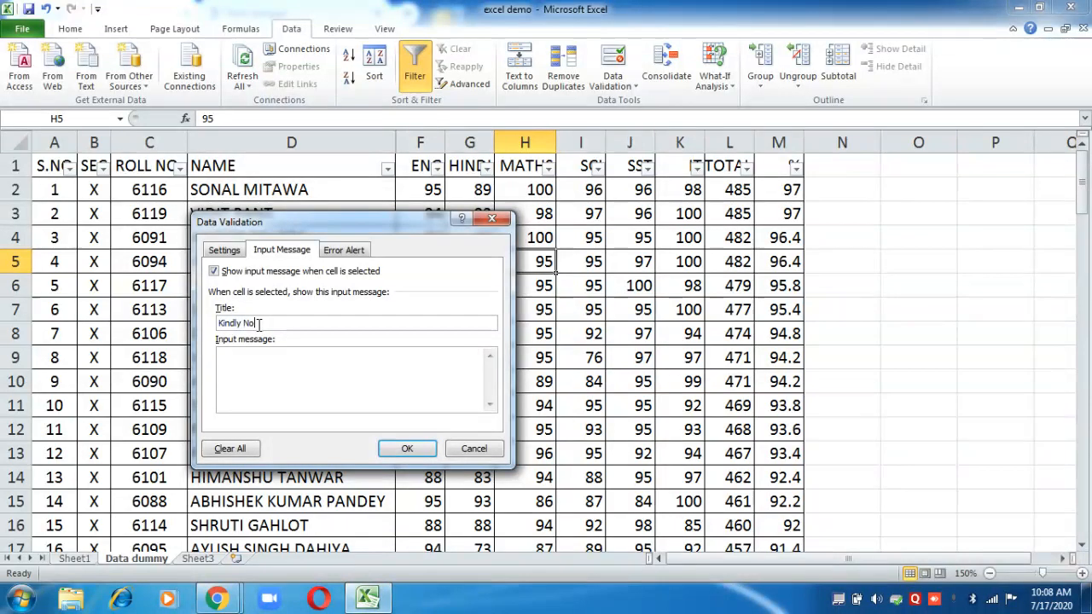
pyautogui.click(268, 365)
pyautogui.write('Enter Marks between 0 &100 only')
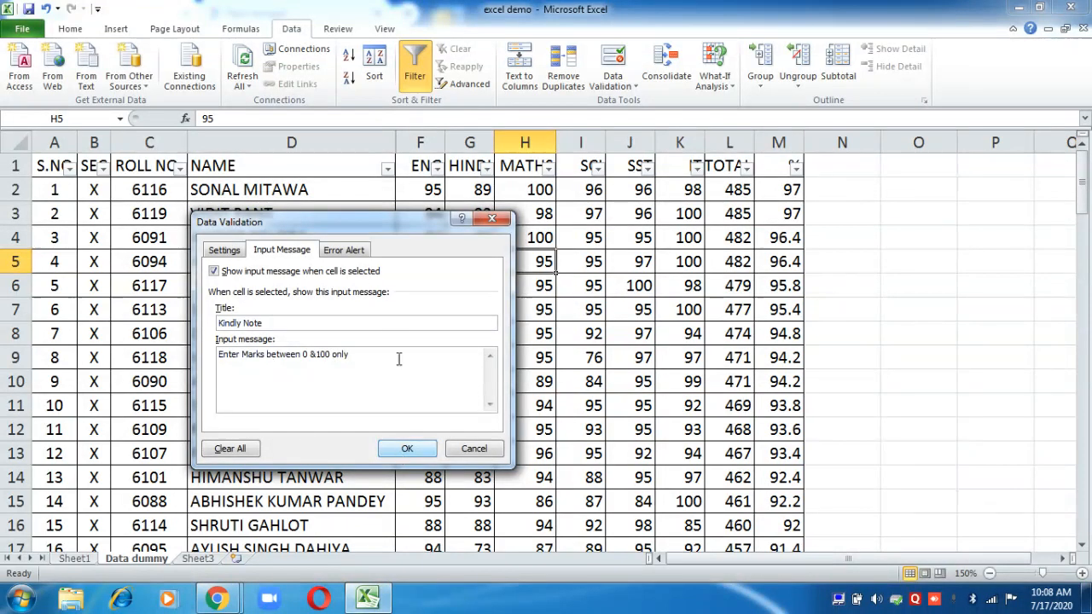
# Set the error alert style to Stop and apply the validation settings to cell H5
pyautogui.click(354, 256)
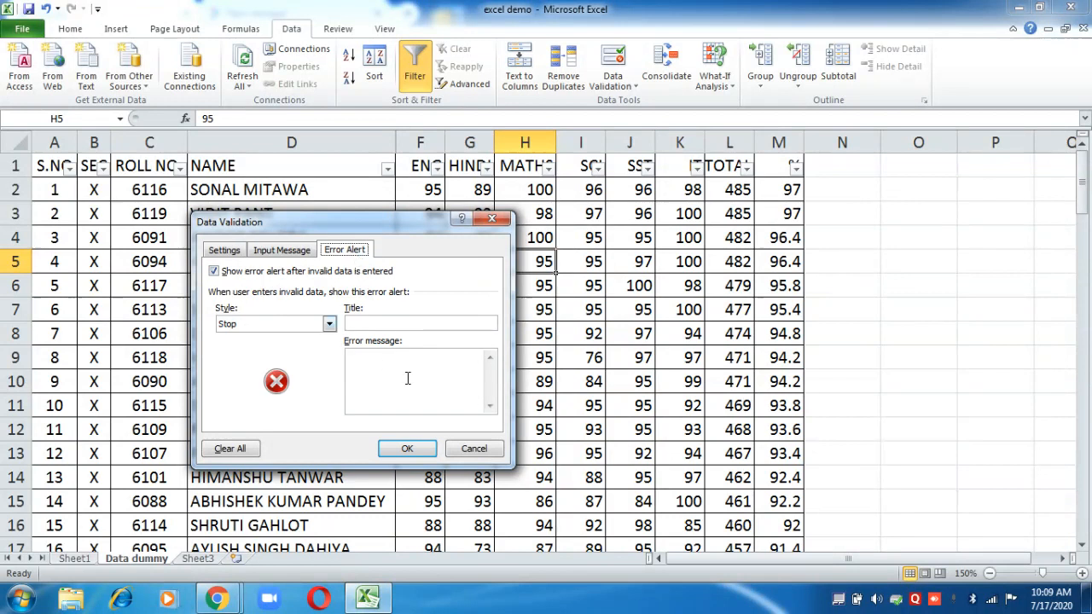
pyautogui.click(328, 324)
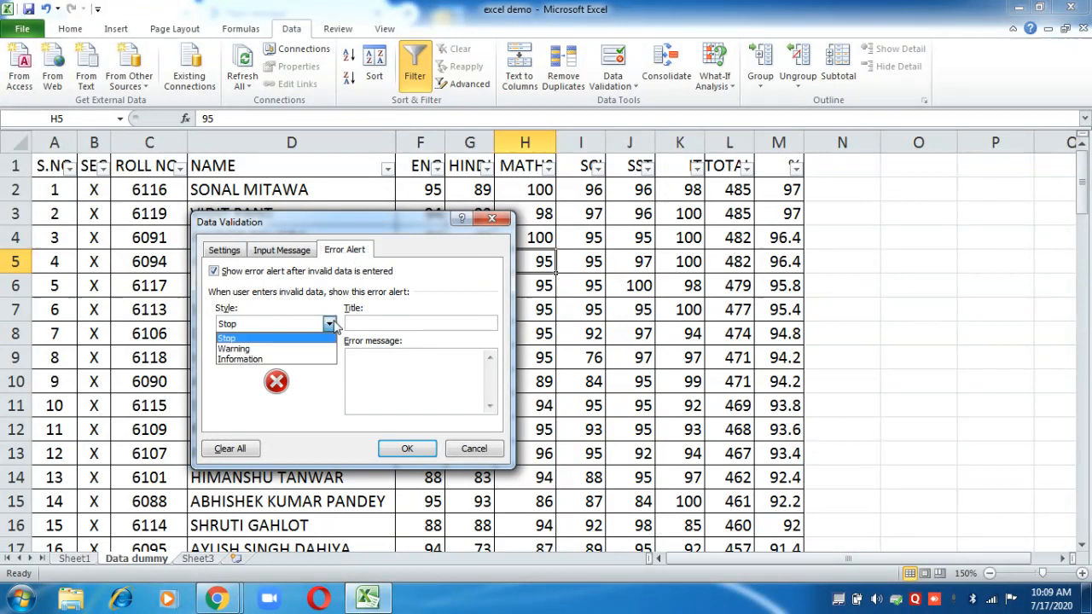
pyautogui.click(286, 339)
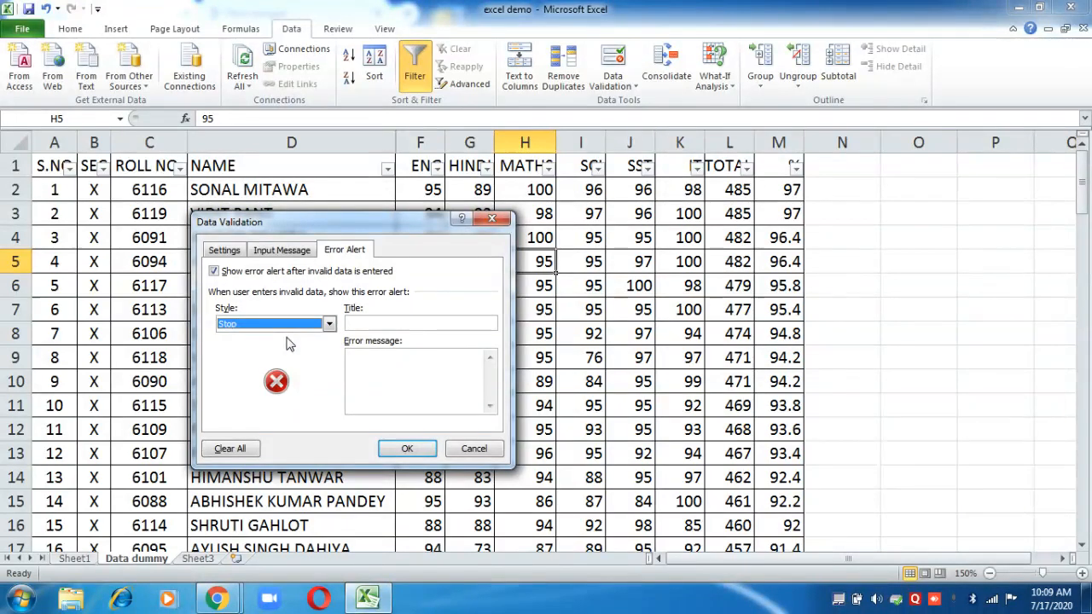
pyautogui.click(405, 451)
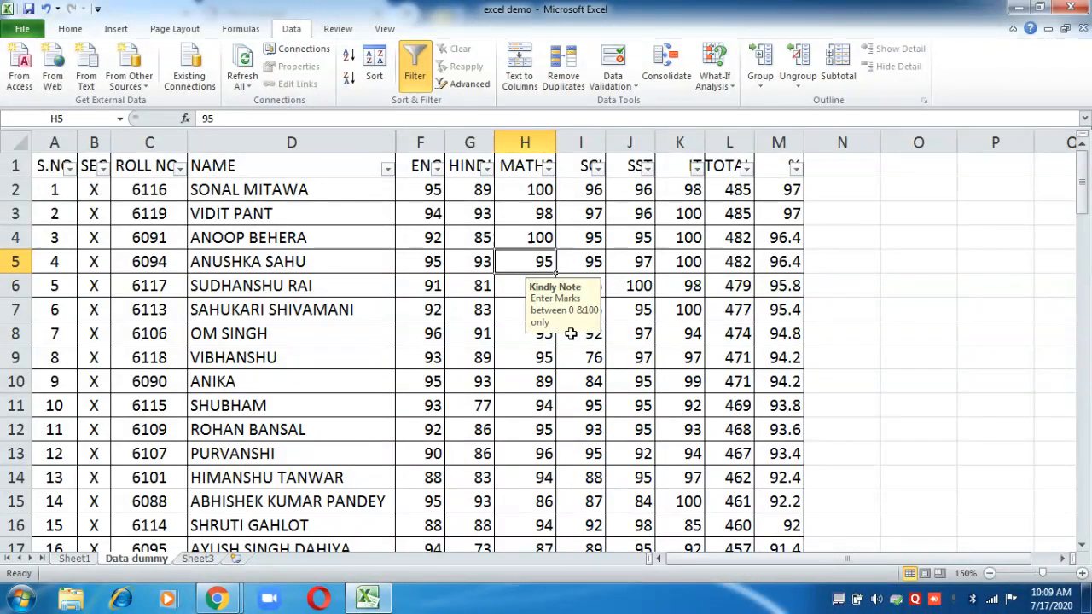
# Check which cells in row 5 show the input message by moving between the MATHS, SCI and IT marks
pyautogui.press('Right')
pyautogui.press('Right')
pyautogui.press('Right')
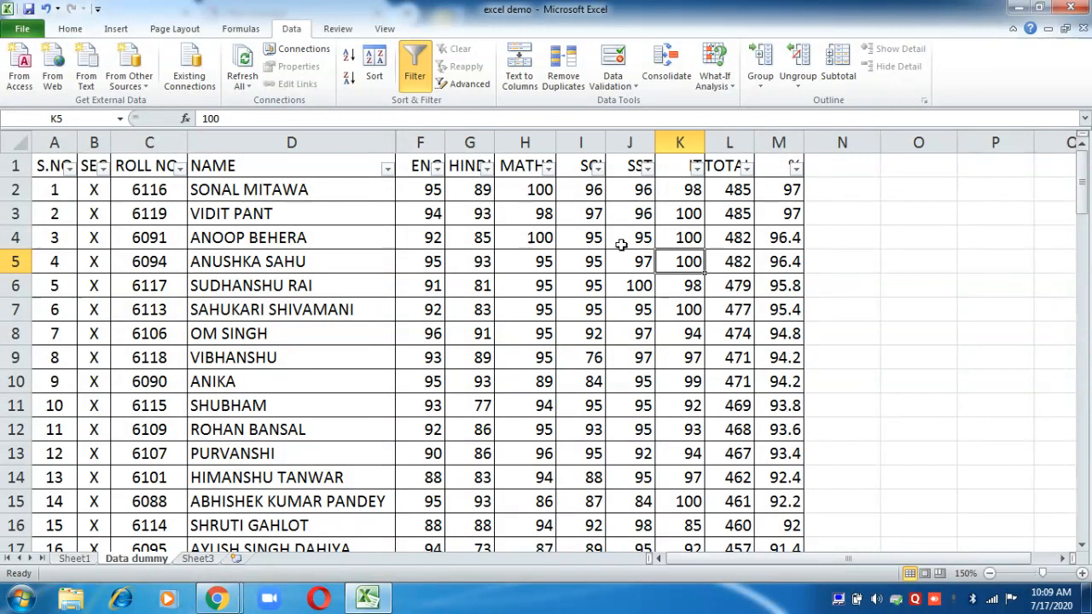
pyautogui.click(537, 262)
pyautogui.click(591, 265)
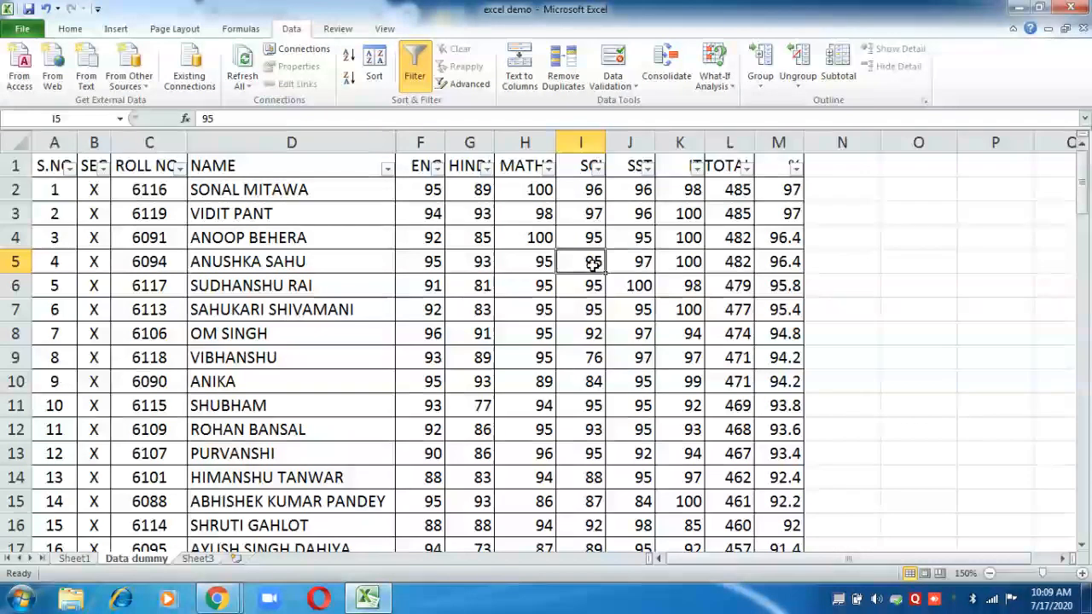
pyautogui.click(532, 265)
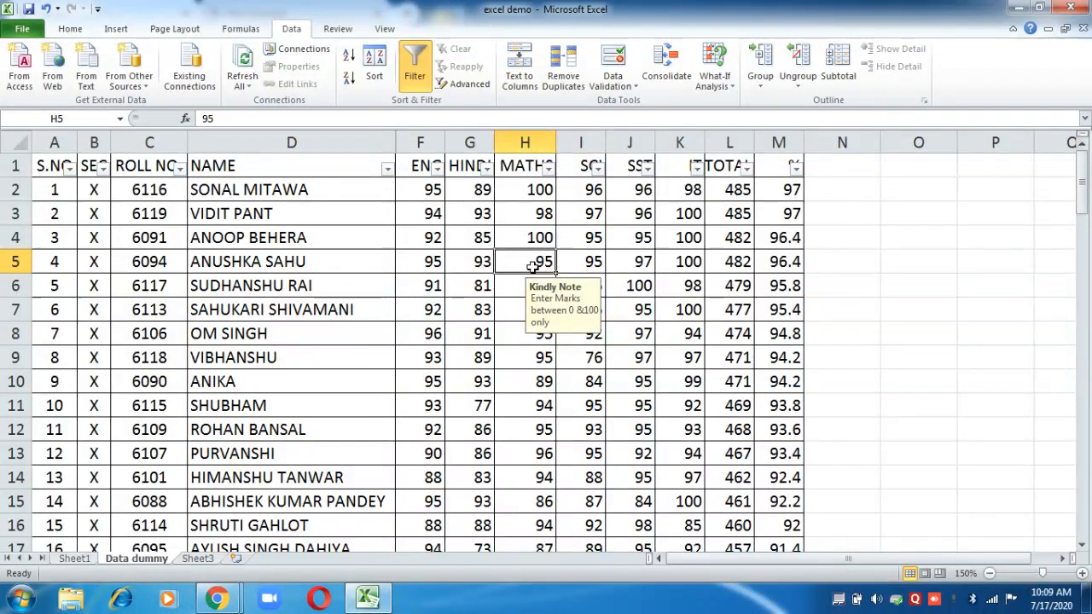
# Select the whole block of subject marks from ENG to IT, cells F2 to K37
pyautogui.click(434, 190)
pyautogui.hotkey('shift', 'Right')
pyautogui.hotkey('shift', 'Right')
pyautogui.hotkey('shift', 'Right')
pyautogui.hotkey('shift', 'Right')
pyautogui.hotkey('shift', 'Right')
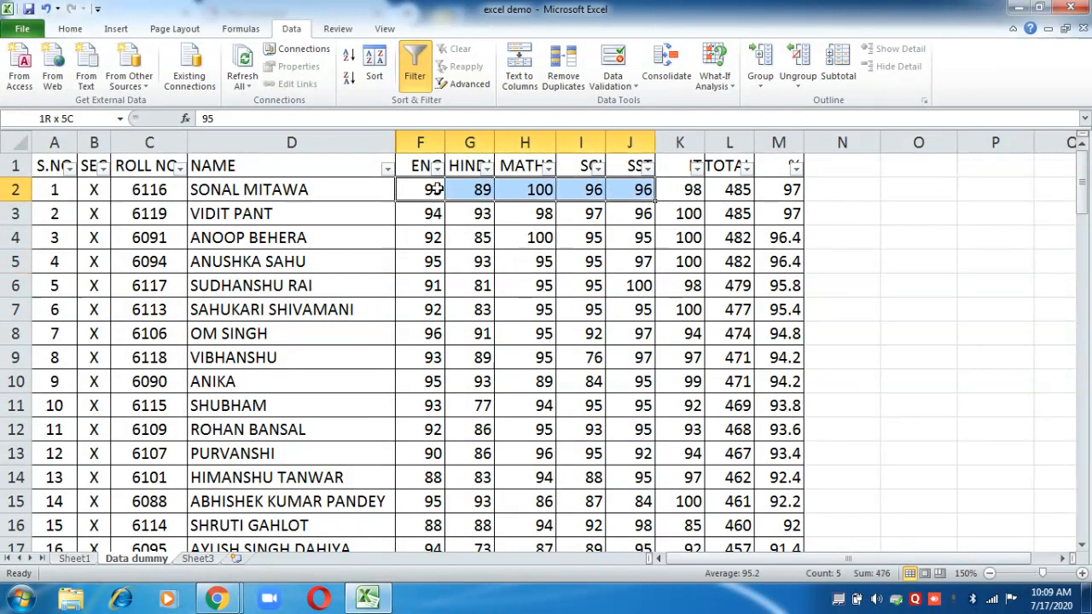
pyautogui.hotkey('shift', 'Down')
pyautogui.hotkey('shift', 'Down')
pyautogui.hotkey('shift', 'Down')
pyautogui.hotkey('shift', 'Down')
pyautogui.hotkey('shift', 'Down')
pyautogui.hotkey('shift', 'Down')
pyautogui.hotkey('shift', 'Down')
pyautogui.hotkey('shift', 'Down')
pyautogui.hotkey('shift', 'Down')
pyautogui.hotkey('shift', 'Down')
pyautogui.hotkey('shift', 'Down')
pyautogui.hotkey('shift', 'Down')
pyautogui.hotkey('shift', 'Down')
pyautogui.hotkey('shift', 'Down')
pyautogui.hotkey('shift', 'Down')
pyautogui.hotkey('shift', 'Down')
pyautogui.hotkey('shift', 'Down')
pyautogui.hotkey('shift', 'Down')
pyautogui.hotkey('shift', 'Down')
pyautogui.hotkey('shift', 'Down')
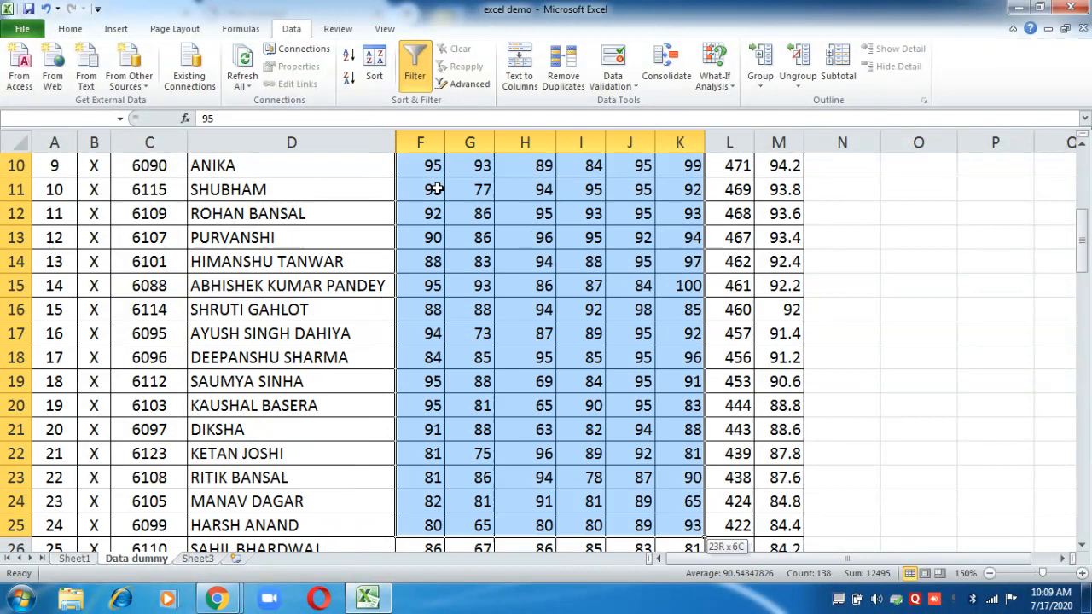
pyautogui.hotkey('shift', 'Up')
pyautogui.hotkey('shift', 'Up')
pyautogui.hotkey('shift', 'Up')
pyautogui.hotkey('shift', 'Up')
pyautogui.hotkey('shift', 'Up')
pyautogui.hotkey('shift', 'Up')
pyautogui.hotkey('shift', 'Up')
pyautogui.hotkey('shift', 'Up')
pyautogui.hotkey('shift', 'Up')
pyautogui.hotkey('shift', 'Up')
pyautogui.hotkey('shift', 'Up')
pyautogui.hotkey('shift', 'Up')
pyautogui.hotkey('shift', 'Up')
pyautogui.hotkey('shift', 'Up')
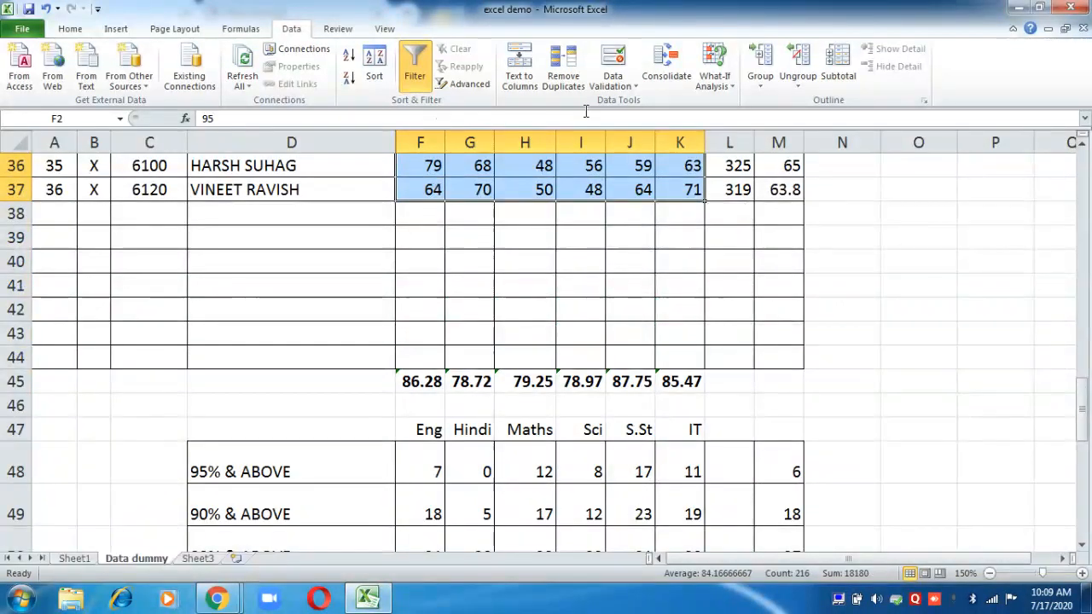
# Erase the selected marks' existing validation settings and give them an input message titled "Note" reading "Enter Marks Between 0 to 100"
pyautogui.click(617, 85)
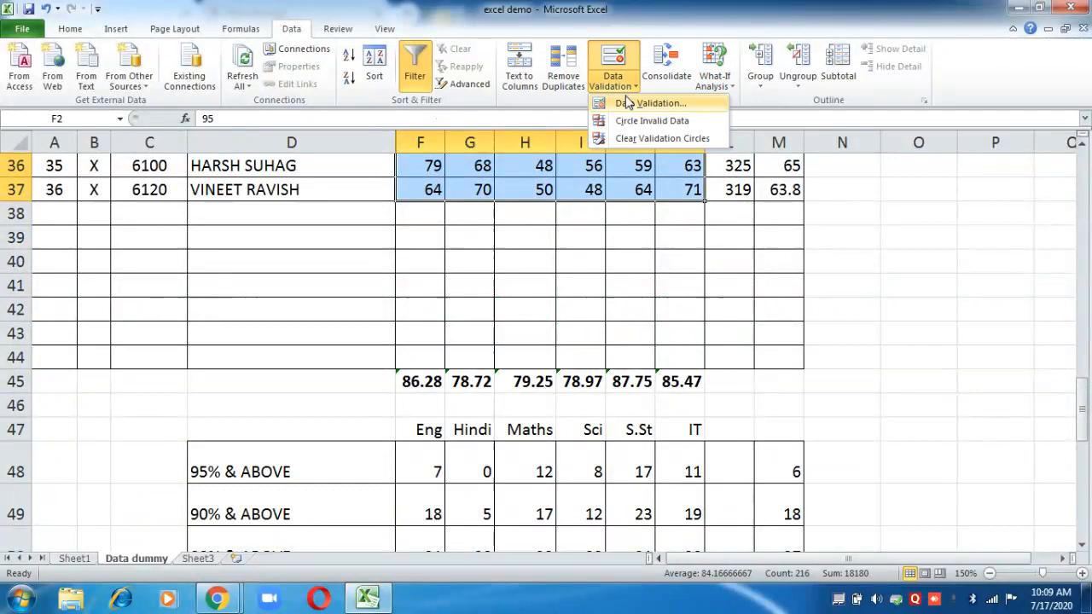
pyautogui.click(638, 103)
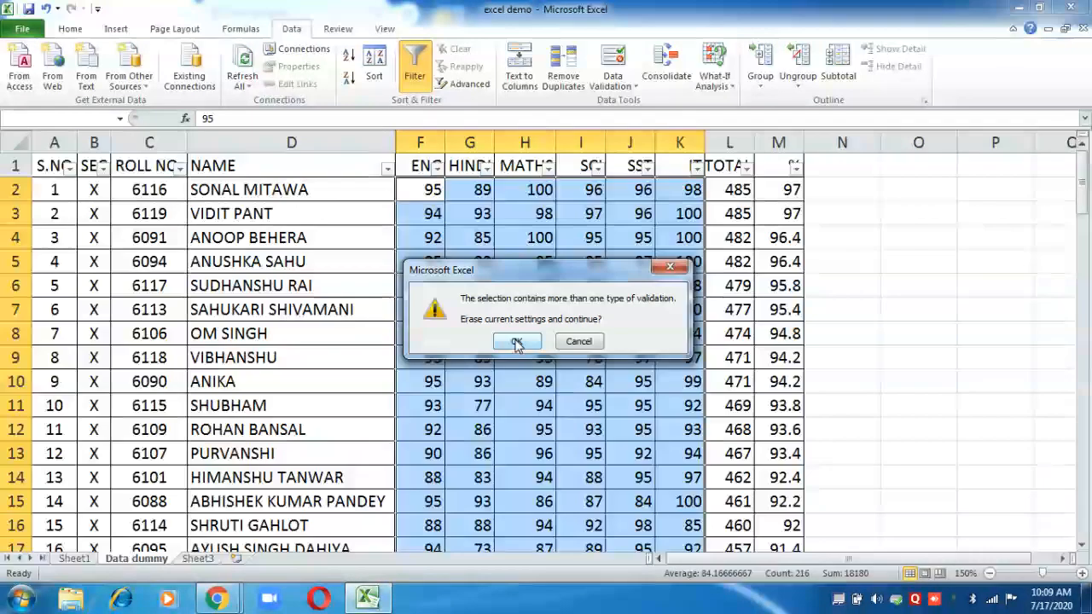
pyautogui.click(517, 342)
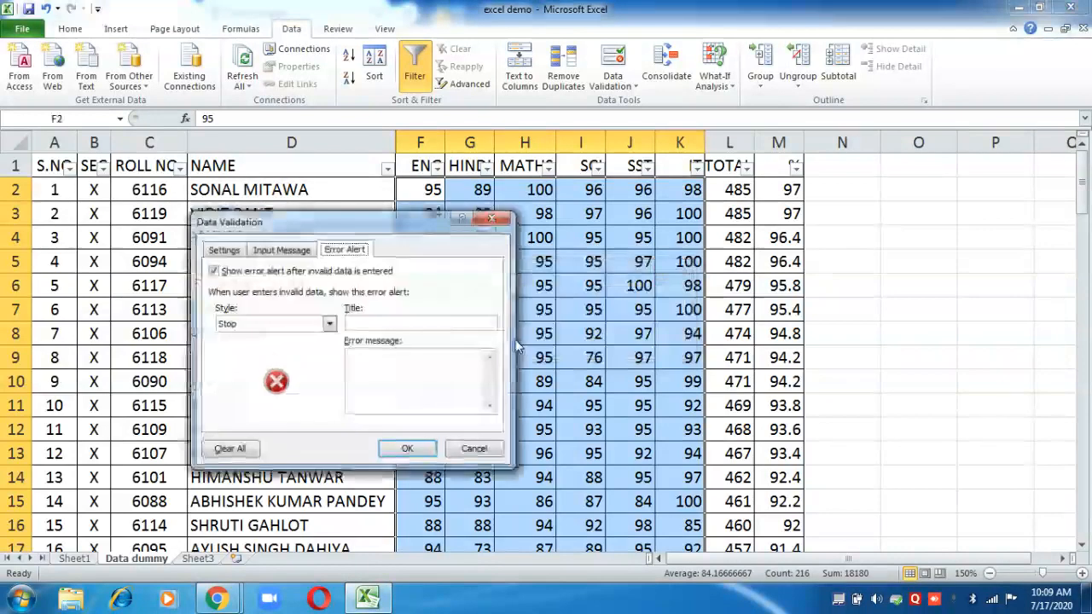
pyautogui.click(271, 249)
pyautogui.click(253, 324)
pyautogui.write('NOte')
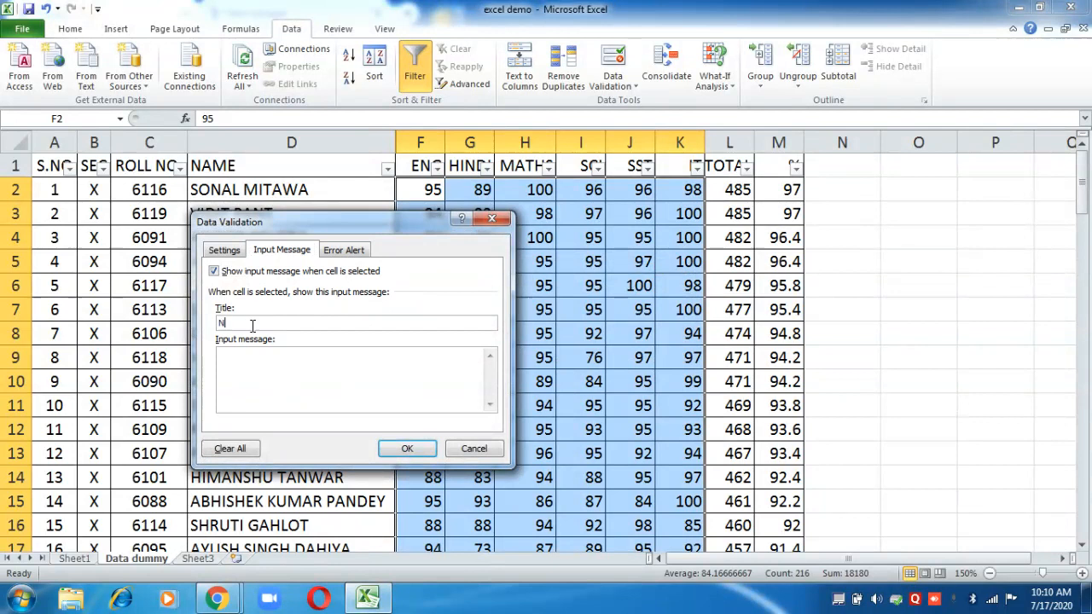
pyautogui.press('BackSpace')
pyautogui.press('BackSpace')
pyautogui.press('BackSpace')
pyautogui.write('ote')
pyautogui.click(254, 355)
pyautogui.write('Enter Marks Betwee')
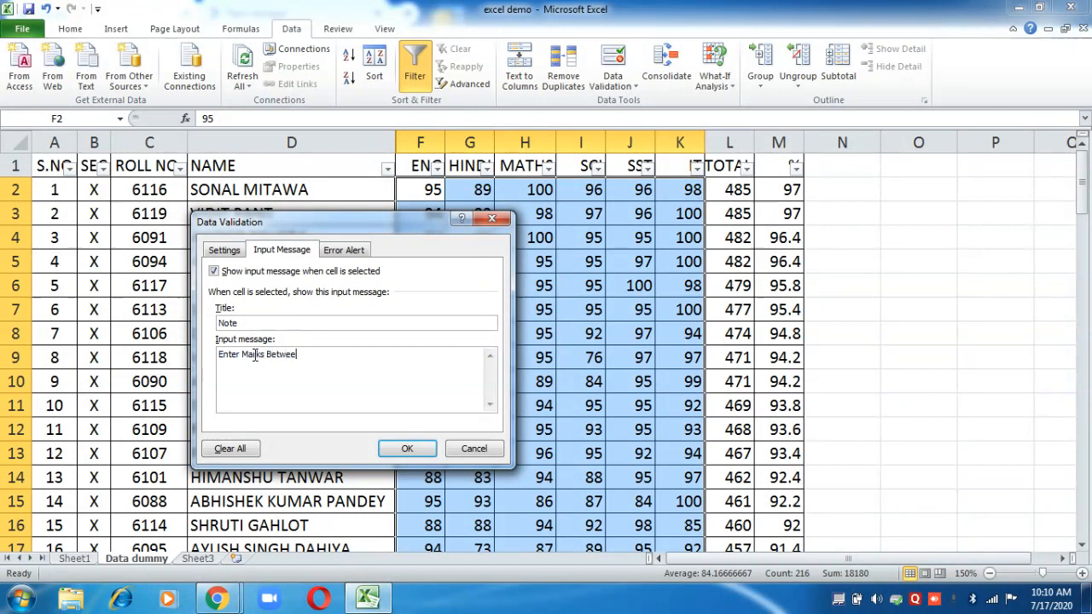
pyautogui.write('n 0 to 100')
# Set the error alert message to "Out of Range" with the Stop style, and apply the validation to the selected marks
pyautogui.click(345, 251)
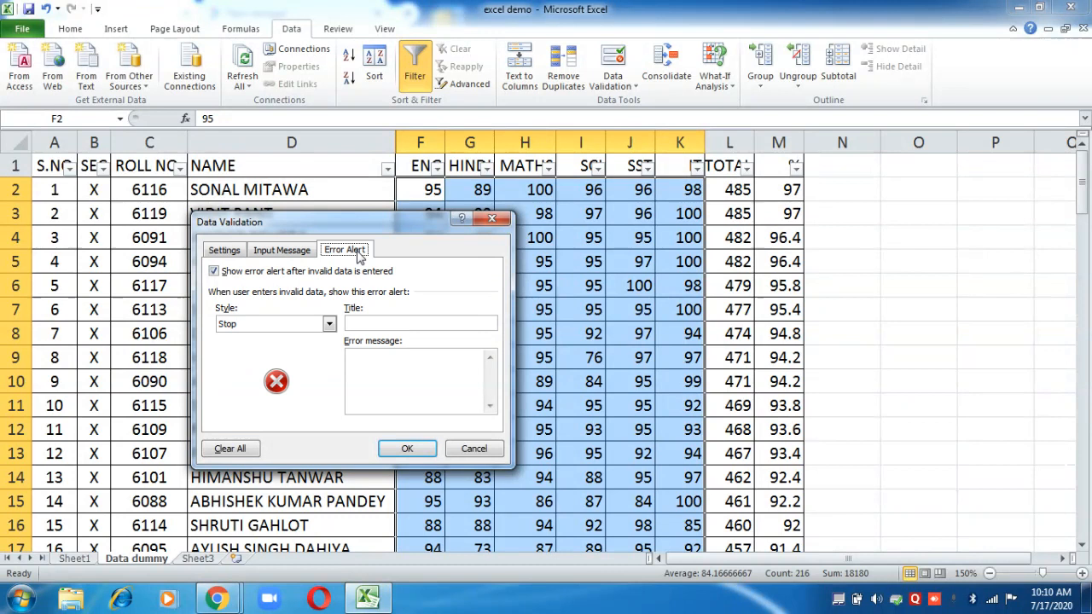
pyautogui.click(373, 366)
pyautogui.write('OUT')
pyautogui.press('BackSpace')
pyautogui.press('BackSpace')
pyautogui.write('ot')
pyautogui.press('BackSpace')
pyautogui.press('BackSpace')
pyautogui.write('ut of')
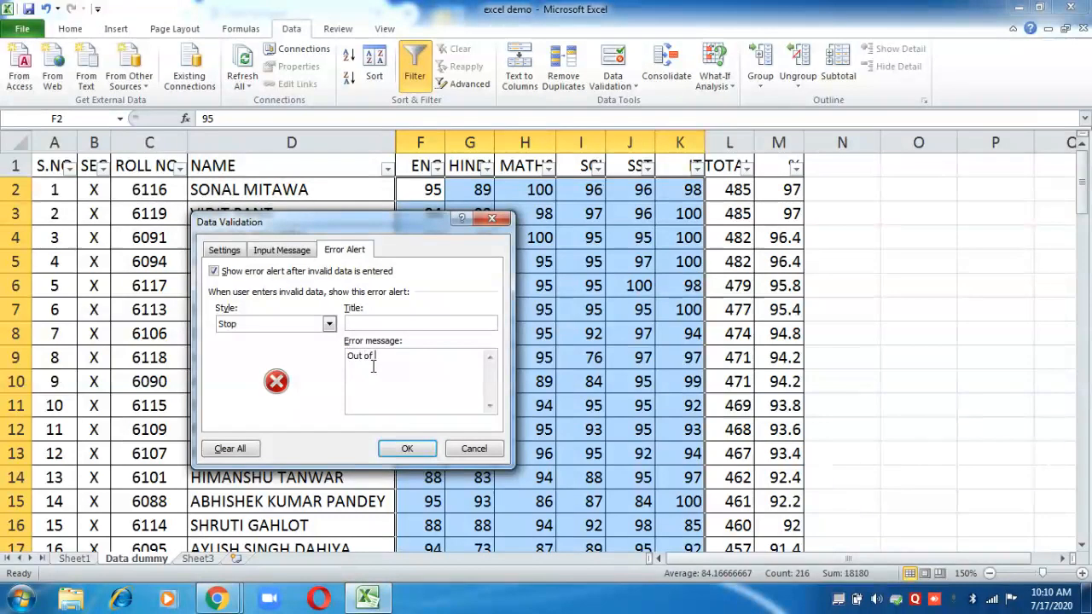
pyautogui.write(' Range')
pyautogui.click(413, 448)
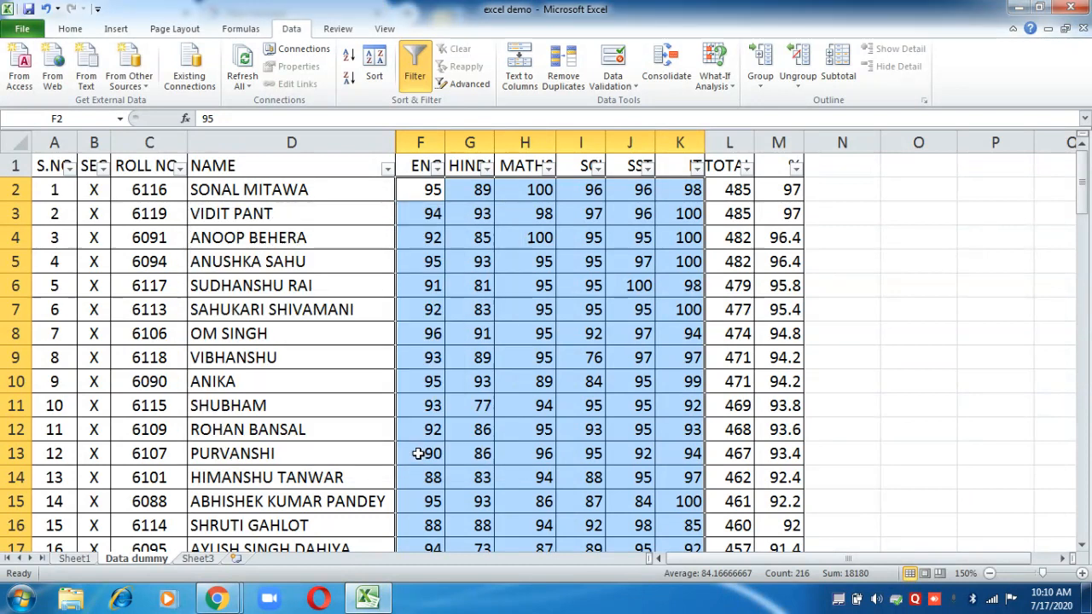
# Check the input message on several mark cells, from H4 across to J4 and down to I5
pyautogui.click(579, 291)
pyautogui.click(503, 243)
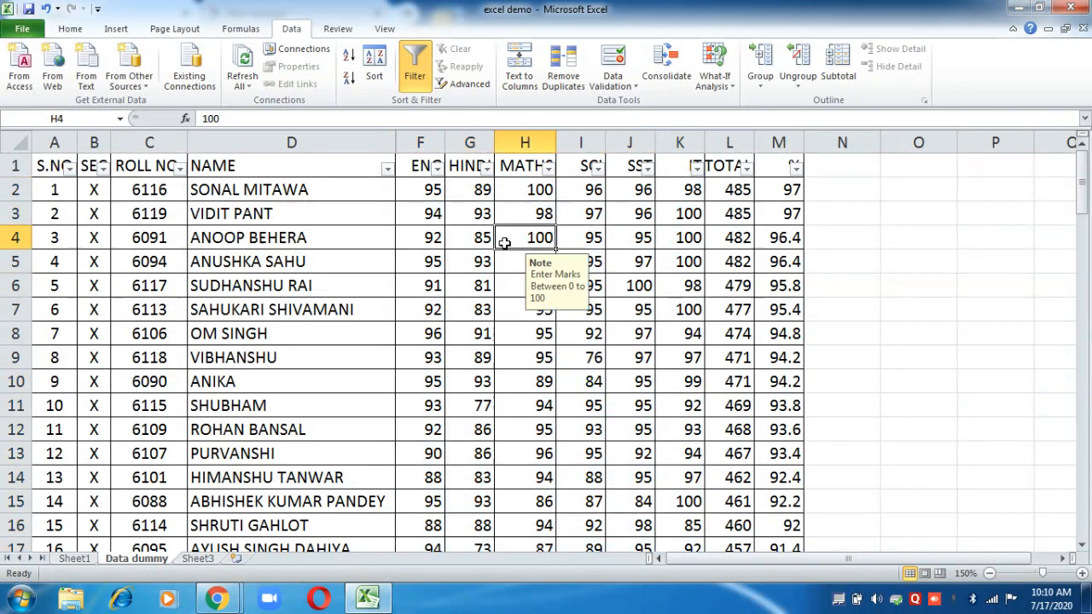
pyautogui.press('Right')
pyautogui.press('Right')
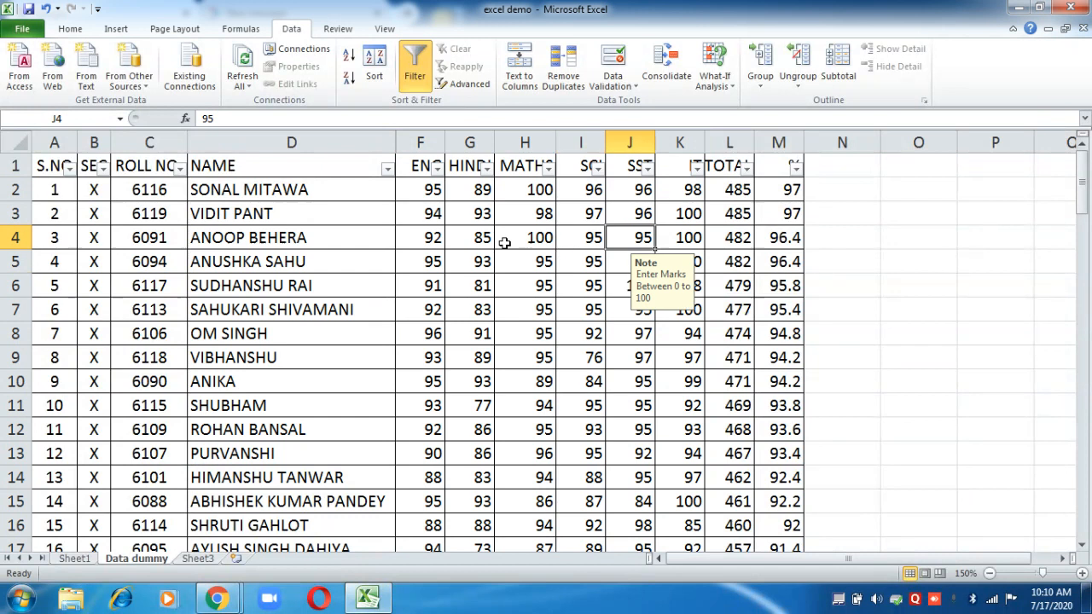
pyautogui.press('Down')
pyautogui.press('Left')
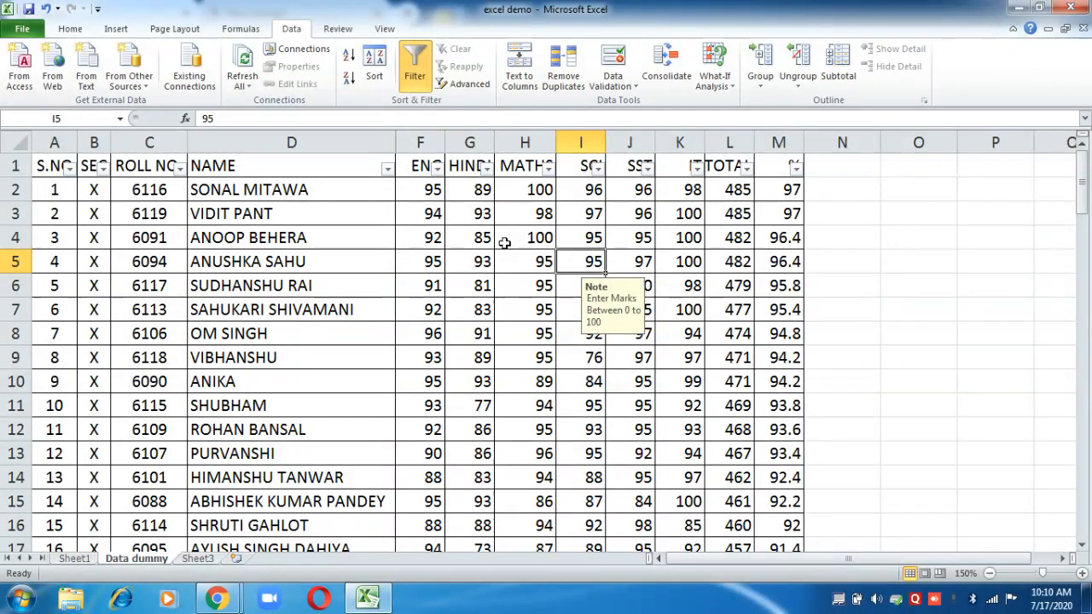
# Enter 986 as the SCI mark in cell I5 to test the validation, and reselect the cell
pyautogui.write('98')
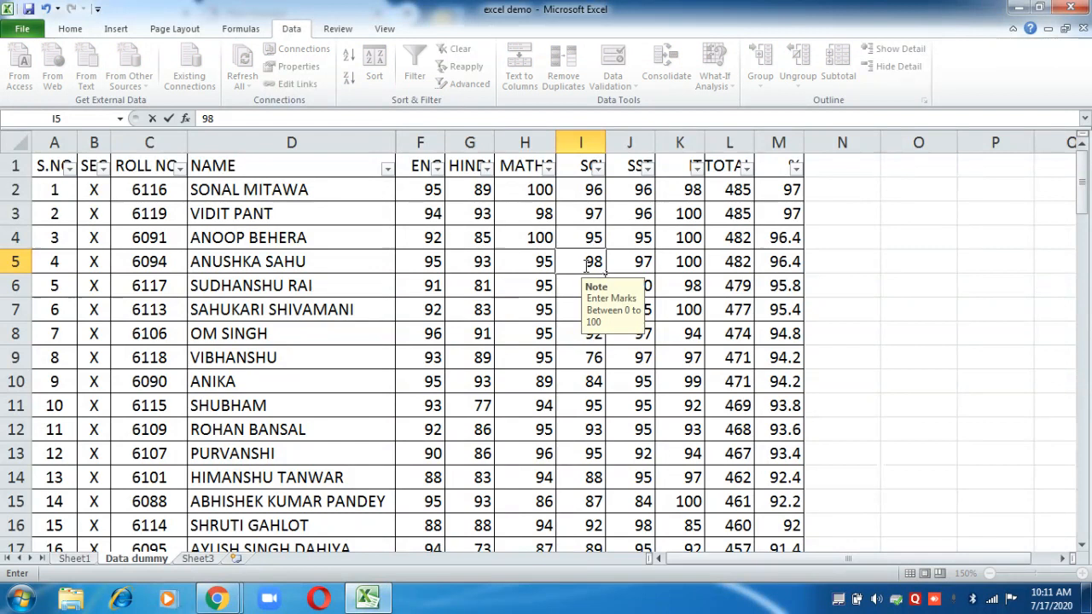
pyautogui.write('6')
pyautogui.press('Return')
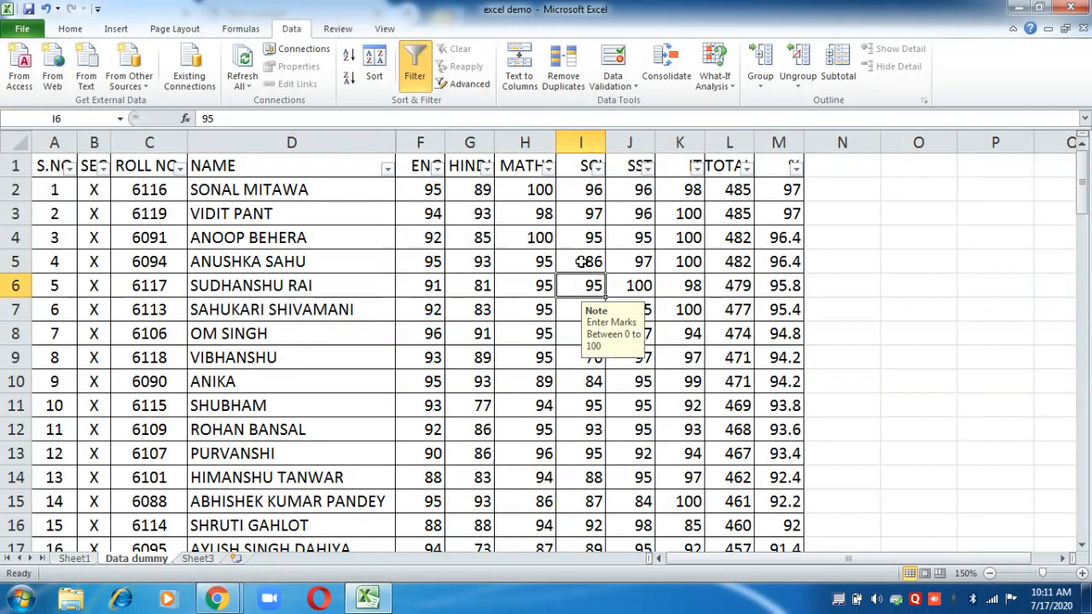
pyautogui.click(584, 263)
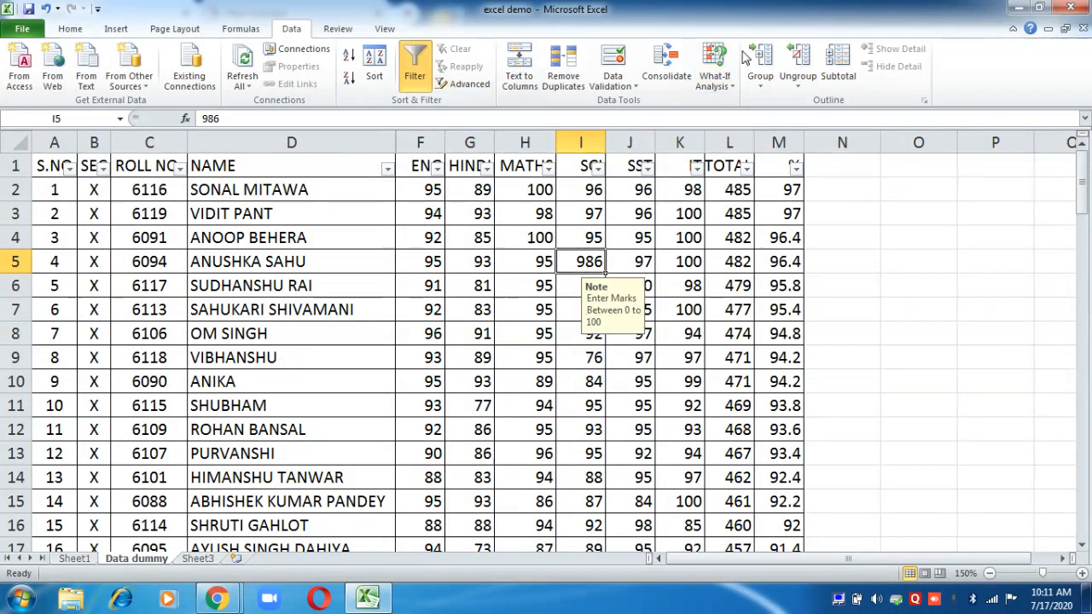
# Select all students' marks in the ENG to IT columns again, cells F2 to K37
pyautogui.click(432, 190)
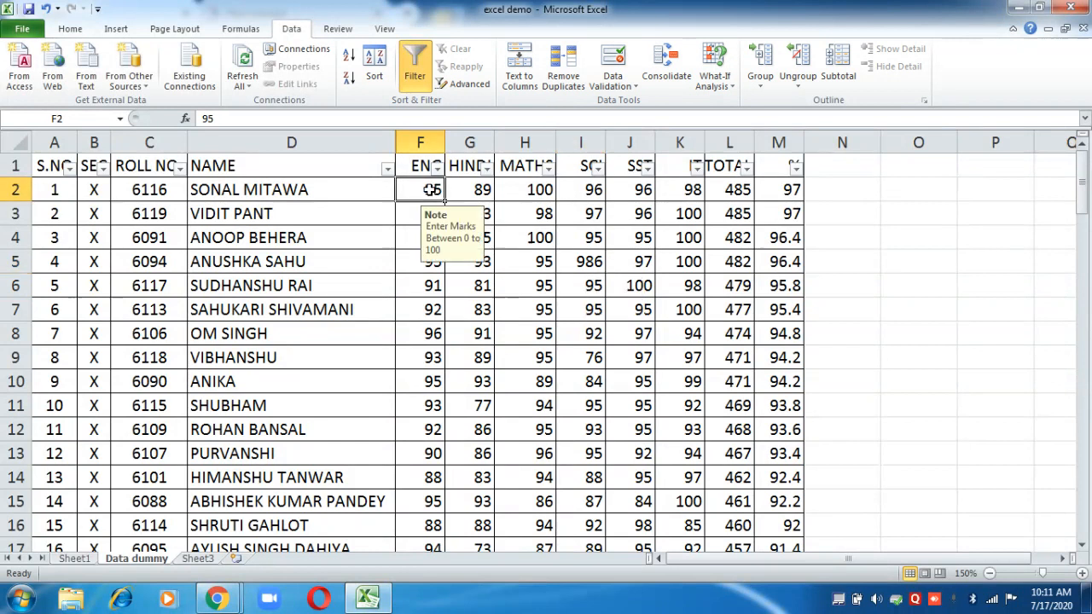
pyautogui.hotkey('shift', 'Right')
pyautogui.hotkey('shift', 'Right')
pyautogui.hotkey('shift', 'Right')
pyautogui.hotkey('shift', 'Right')
pyautogui.hotkey('shift', 'Right')
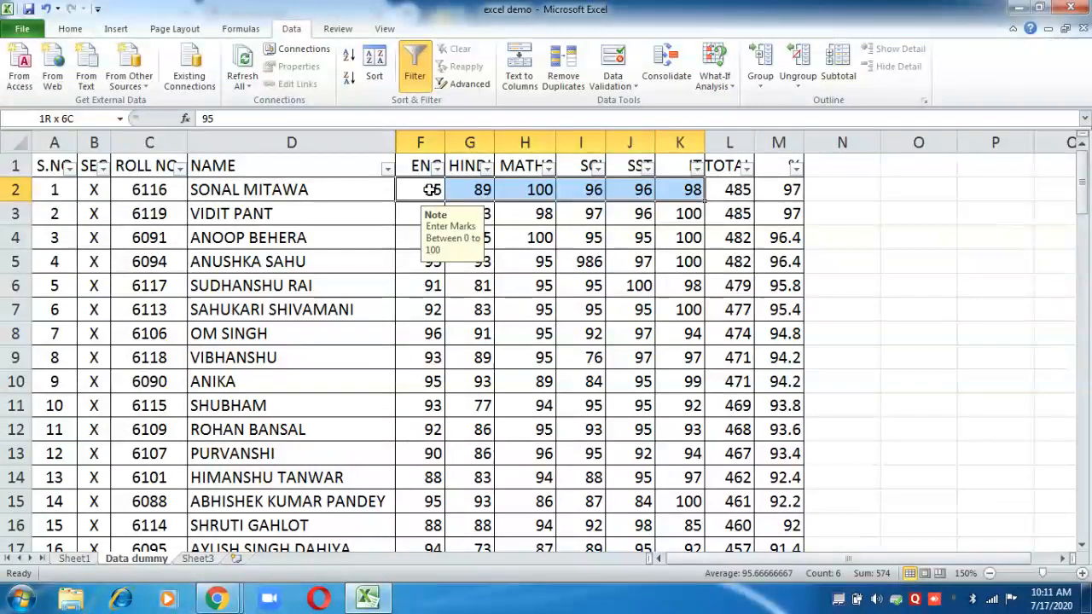
pyautogui.hotkey('shift', 'Down')
pyautogui.hotkey('shift', 'Down')
pyautogui.hotkey('shift', 'Down')
pyautogui.hotkey('shift', 'Down')
pyautogui.hotkey('shift', 'Down')
pyautogui.hotkey('shift', 'Down')
pyautogui.hotkey('shift', 'Down')
pyautogui.hotkey('shift', 'Down')
pyautogui.hotkey('shift', 'Down')
pyautogui.hotkey('shift', 'Down')
pyautogui.hotkey('shift', 'Down')
pyautogui.hotkey('shift', 'Down')
pyautogui.hotkey('shift', 'Down')
pyautogui.hotkey('shift', 'Down')
pyautogui.hotkey('shift', 'Down')
pyautogui.hotkey('shift', 'Down')
pyautogui.hotkey('shift', 'Down')
pyautogui.hotkey('shift', 'Down')
pyautogui.hotkey('shift', 'Down')
pyautogui.hotkey('shift', 'Down')
pyautogui.hotkey('shift', 'Down')
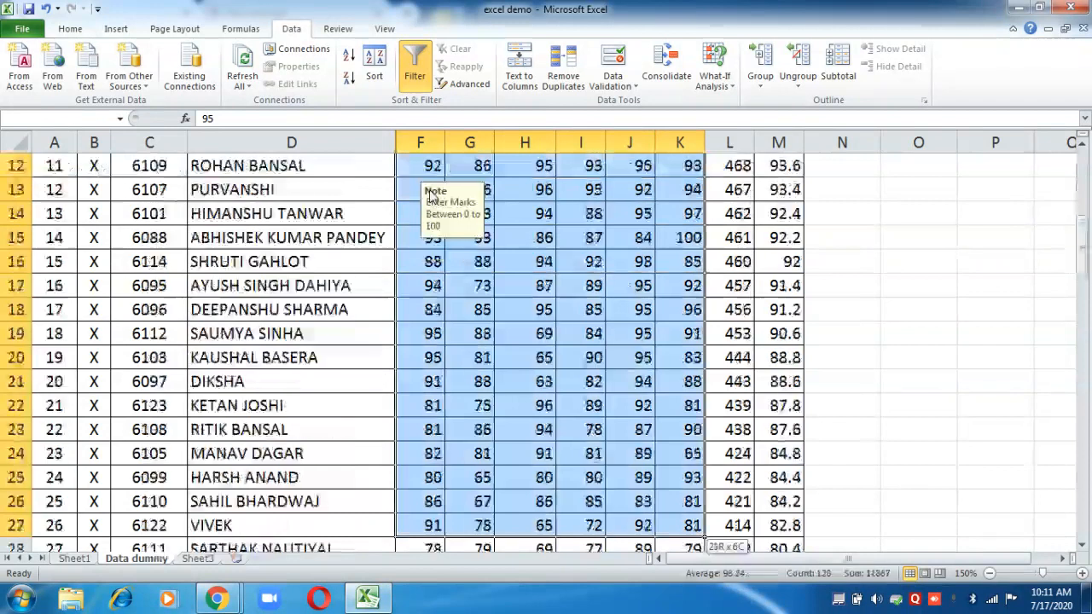
pyautogui.hotkey('shift', 'Down')
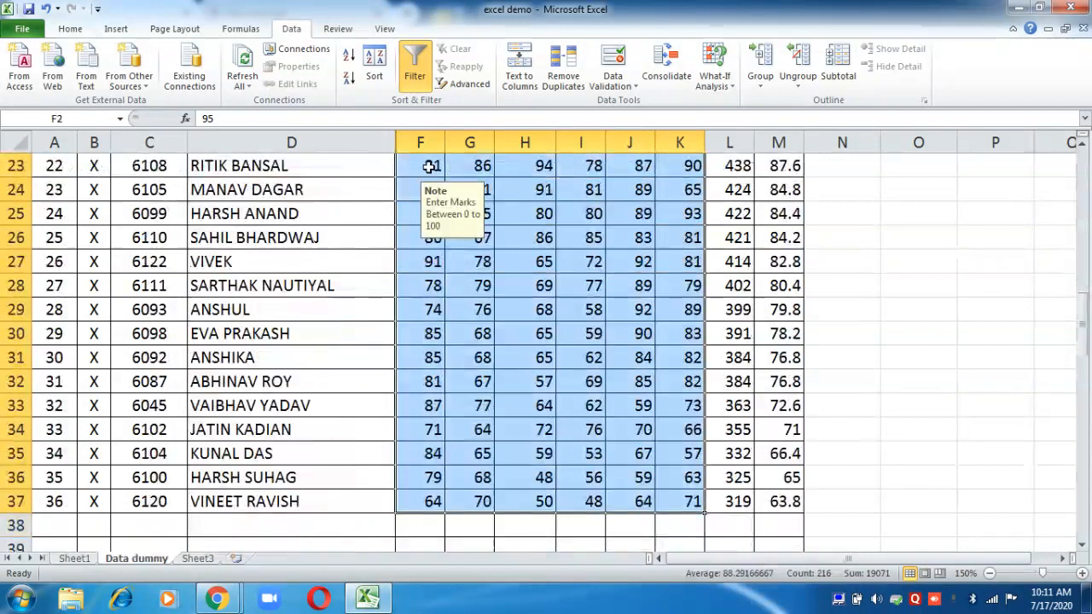
# Set the data validation criteria for the selected marks to allow decimal values between a minimum of 0 and a maximum of 100
pyautogui.click(620, 76)
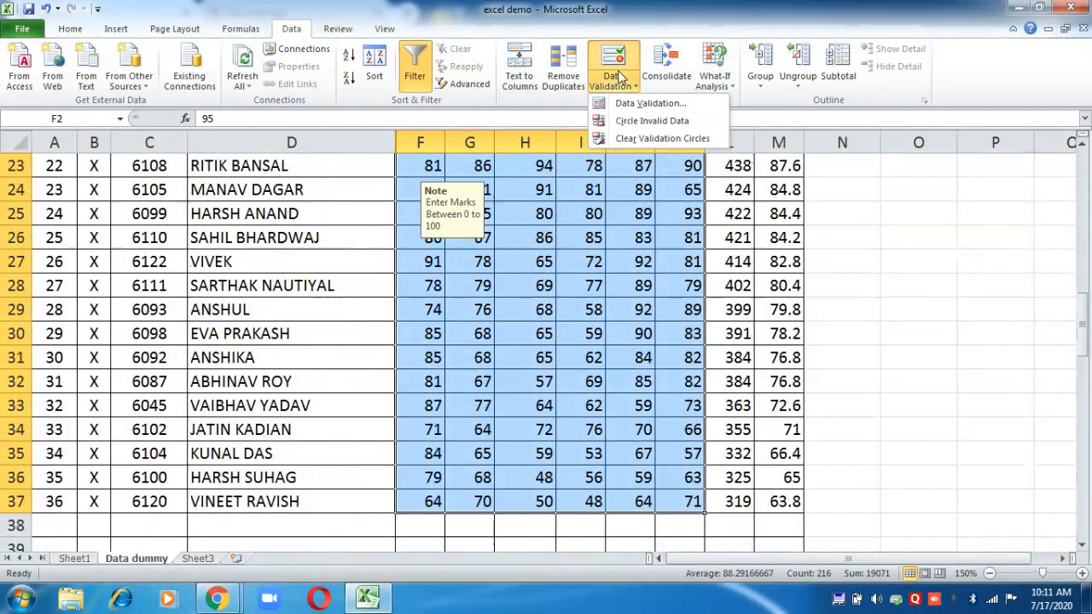
pyautogui.click(635, 103)
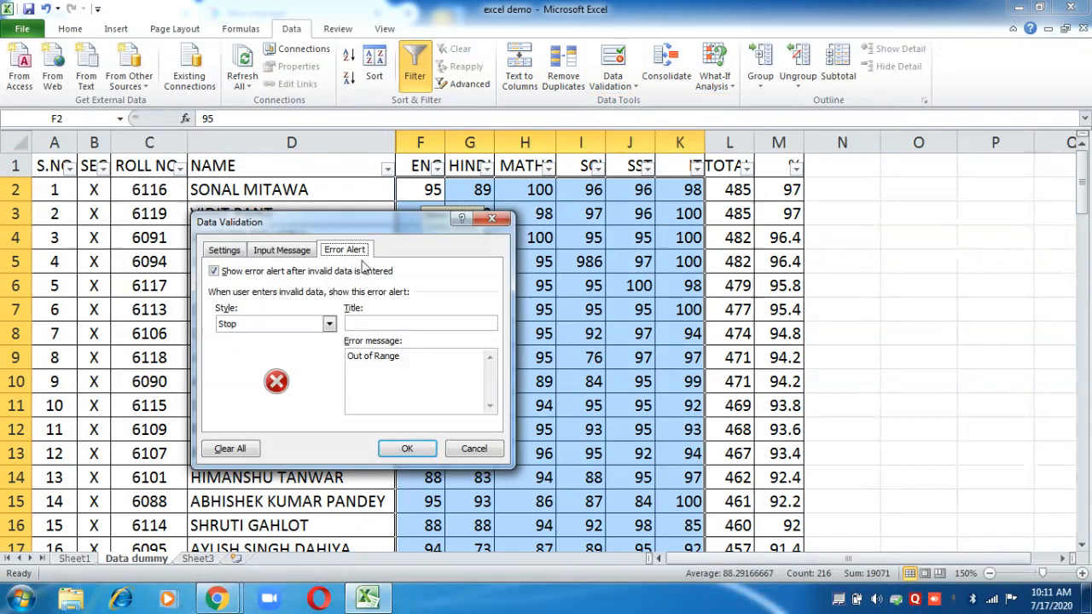
pyautogui.click(232, 254)
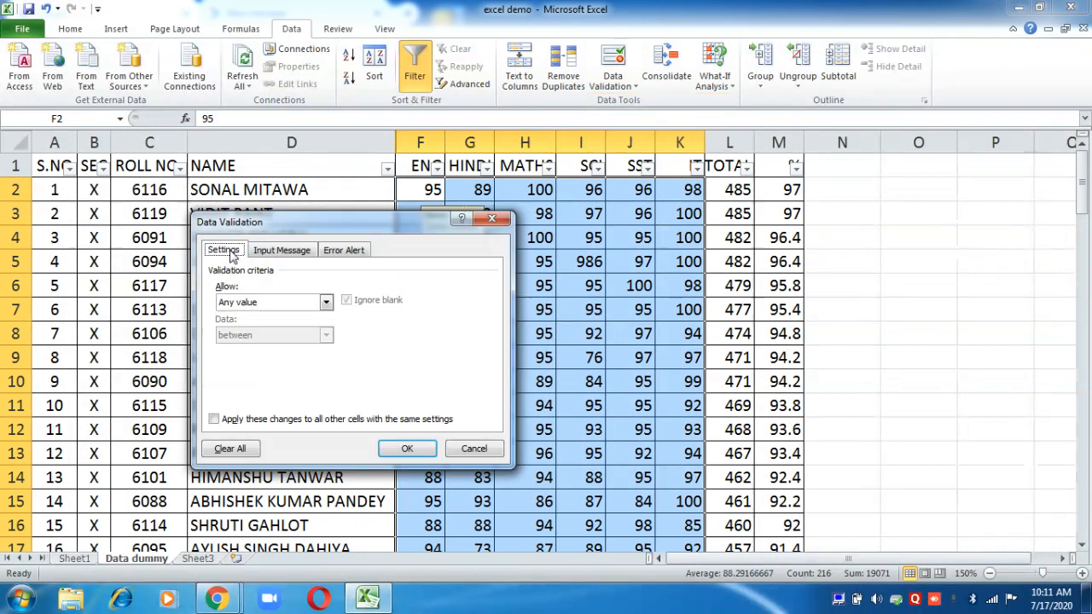
pyautogui.click(280, 255)
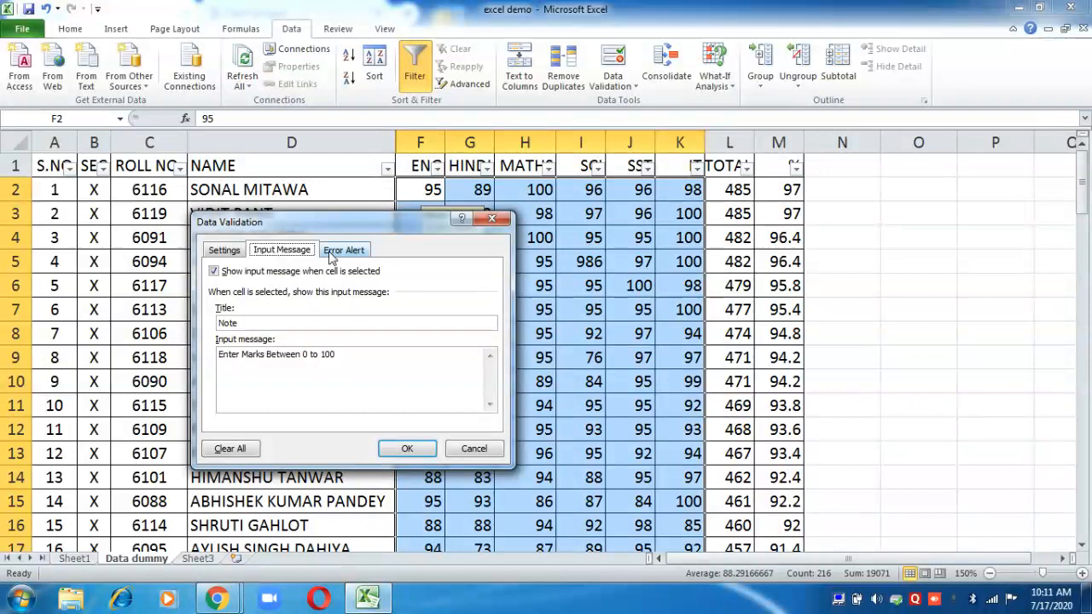
pyautogui.click(341, 250)
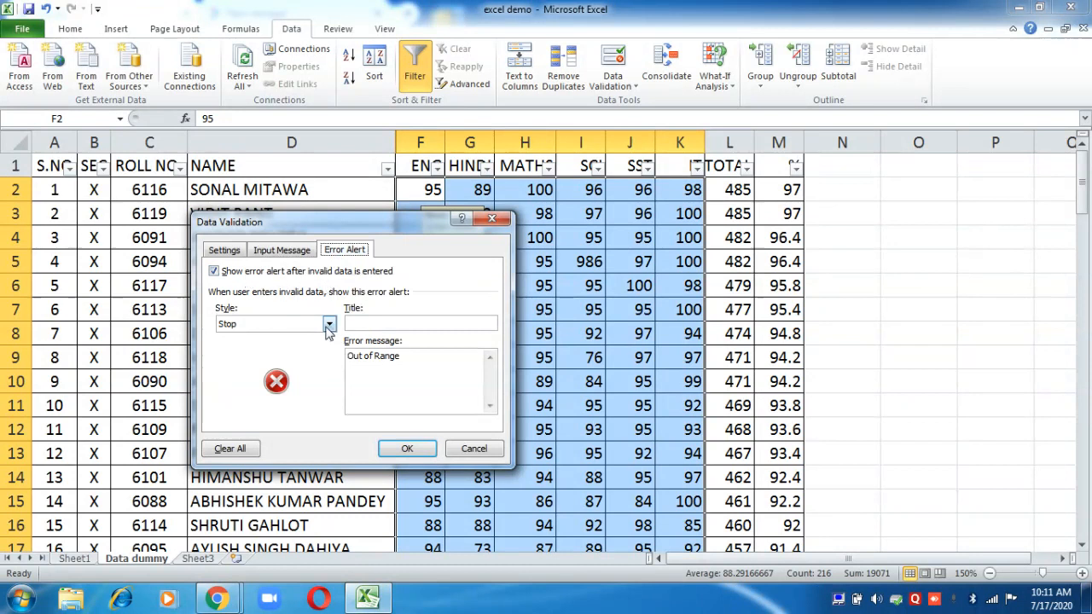
pyautogui.click(230, 250)
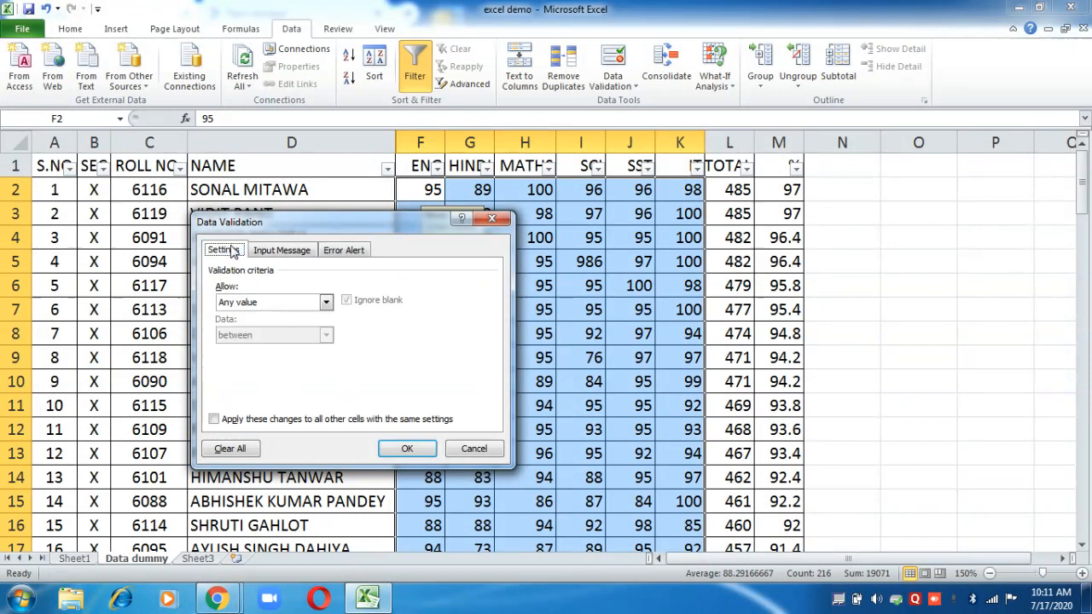
pyautogui.click(327, 303)
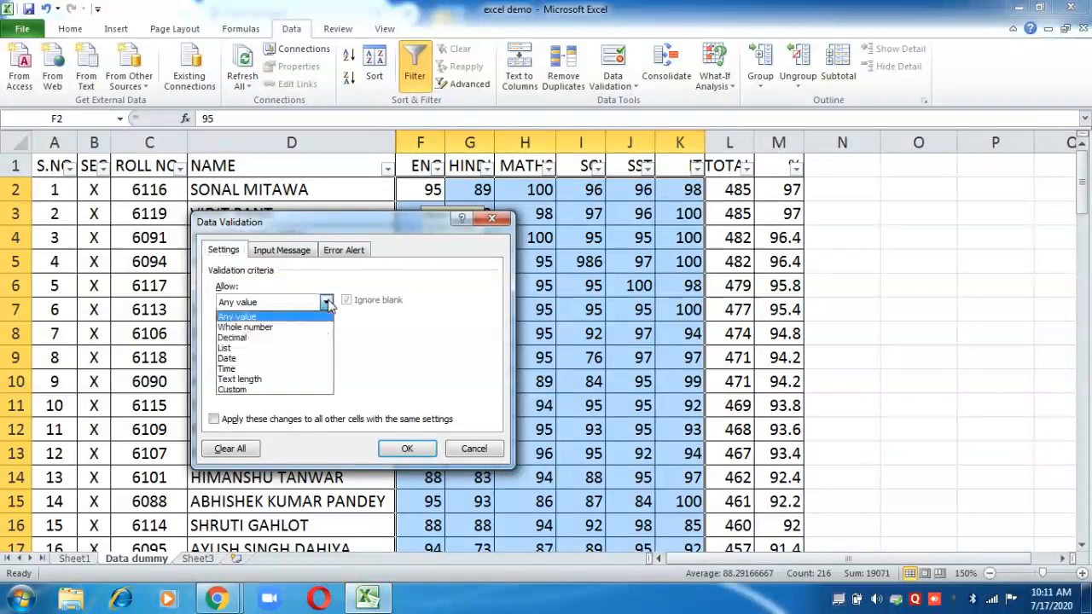
pyautogui.click(237, 341)
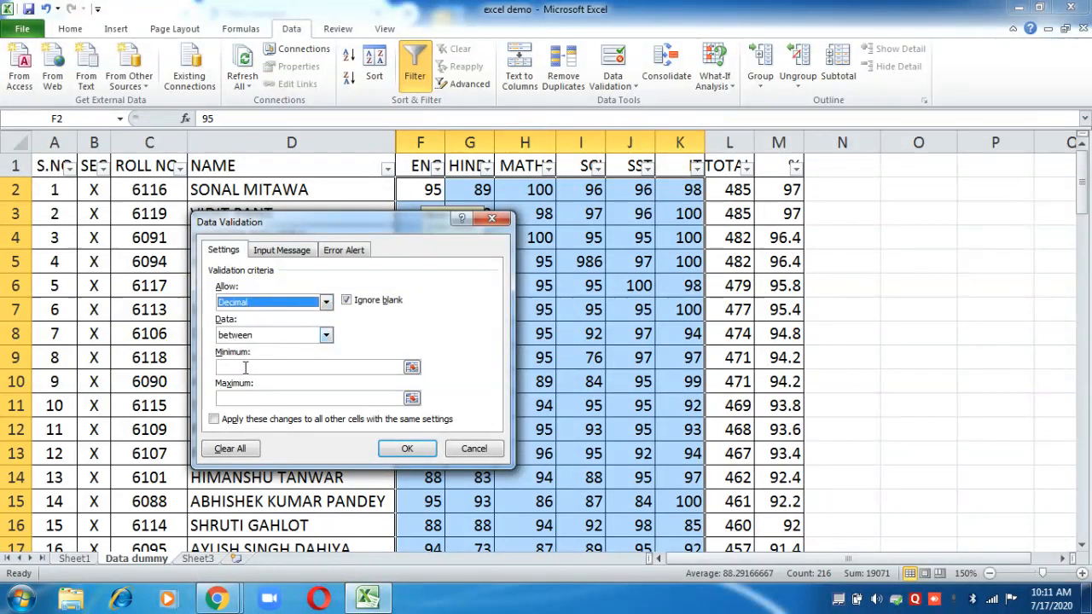
pyautogui.click(245, 367)
pyautogui.write('0')
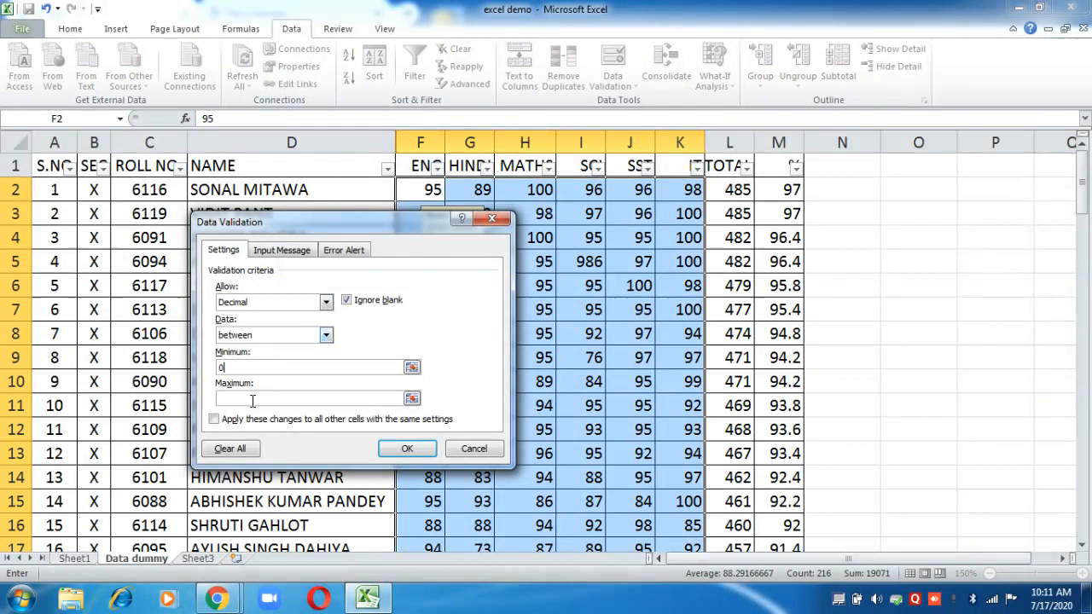
pyautogui.write('100')
# Check the rule's error alert and input message, and apply the validation to the selected marks
pyautogui.click(346, 255)
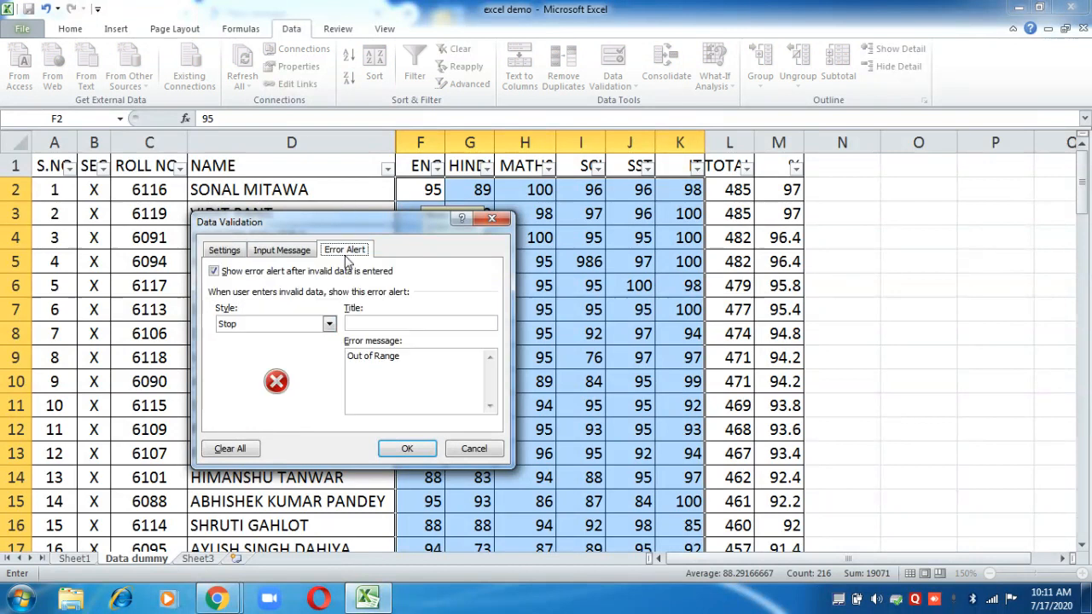
pyautogui.click(296, 249)
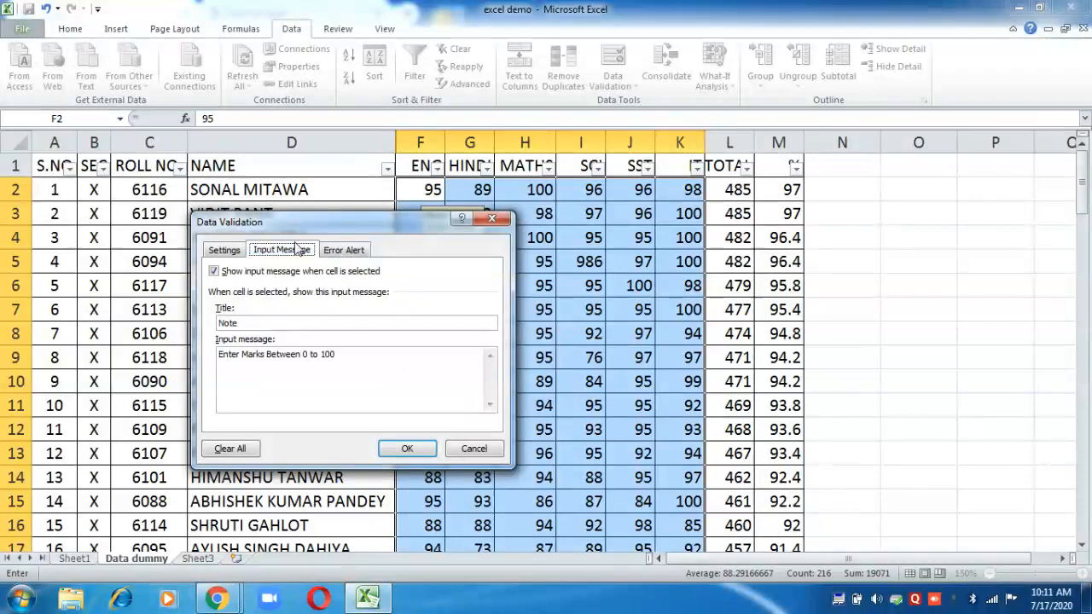
pyautogui.click(412, 454)
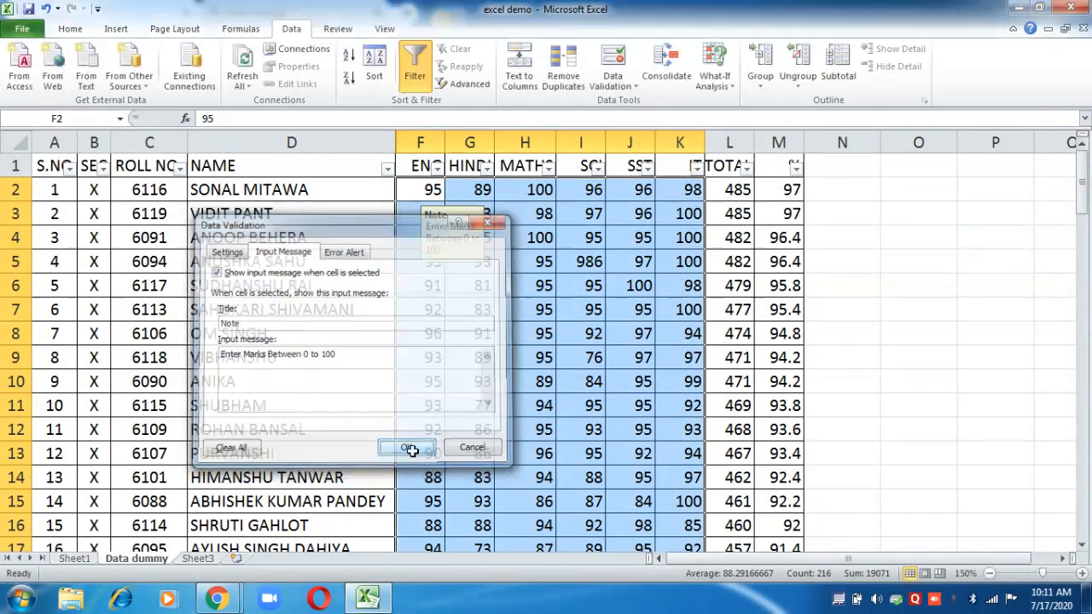
# Clear the SCI mark in cell I5 and try to enter 678 to test the validation
pyautogui.click(572, 261)
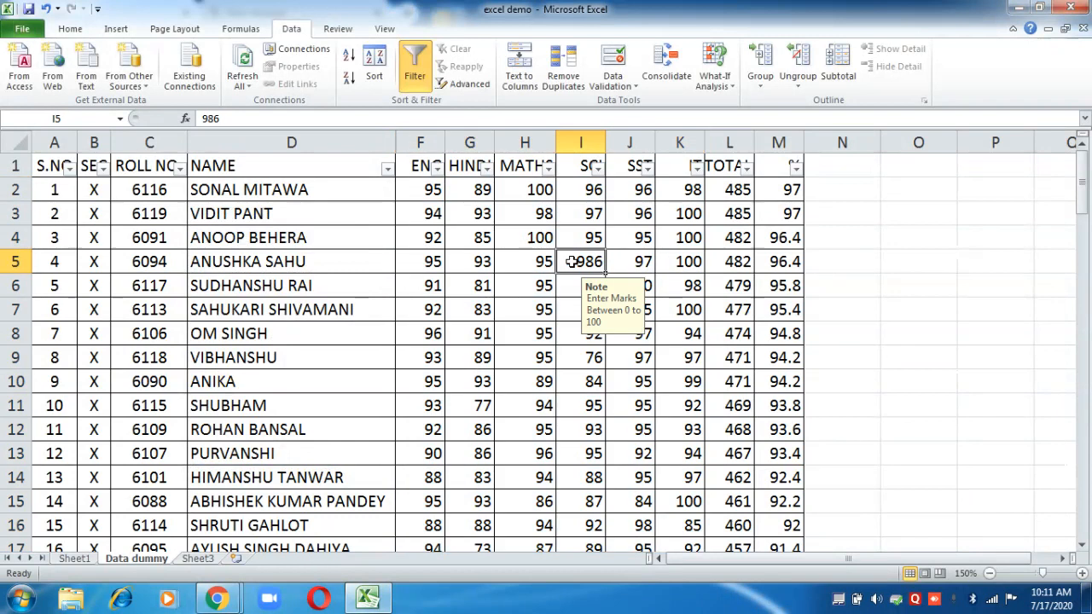
pyautogui.press('Delete')
pyautogui.write('678')
pyautogui.press('Return')
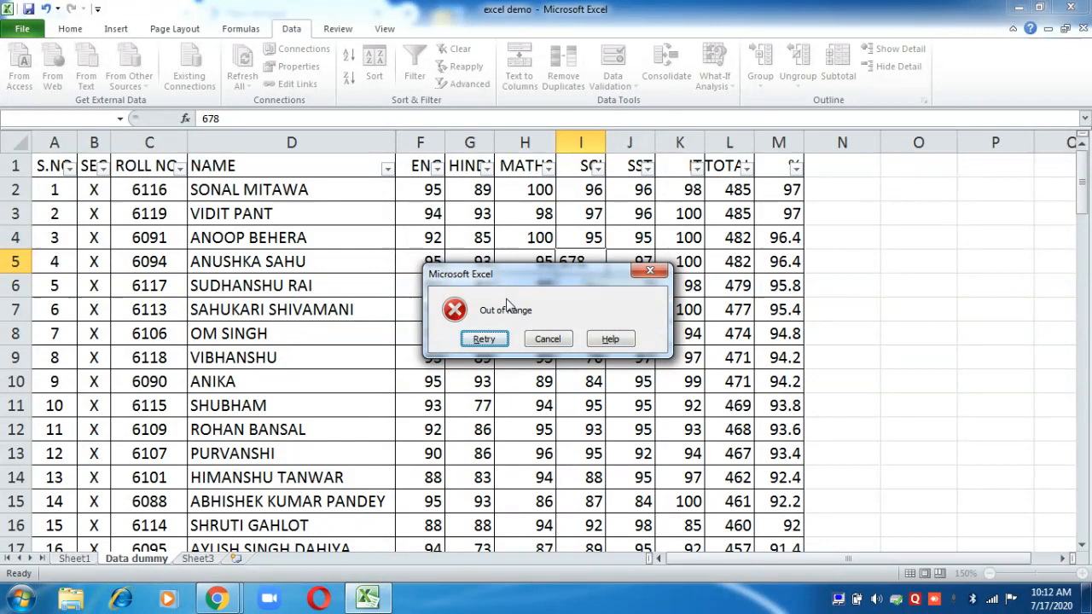
# Retry the entry in cell I5 with 67 as the SCI mark, and reselect the cell
pyautogui.click(483, 339)
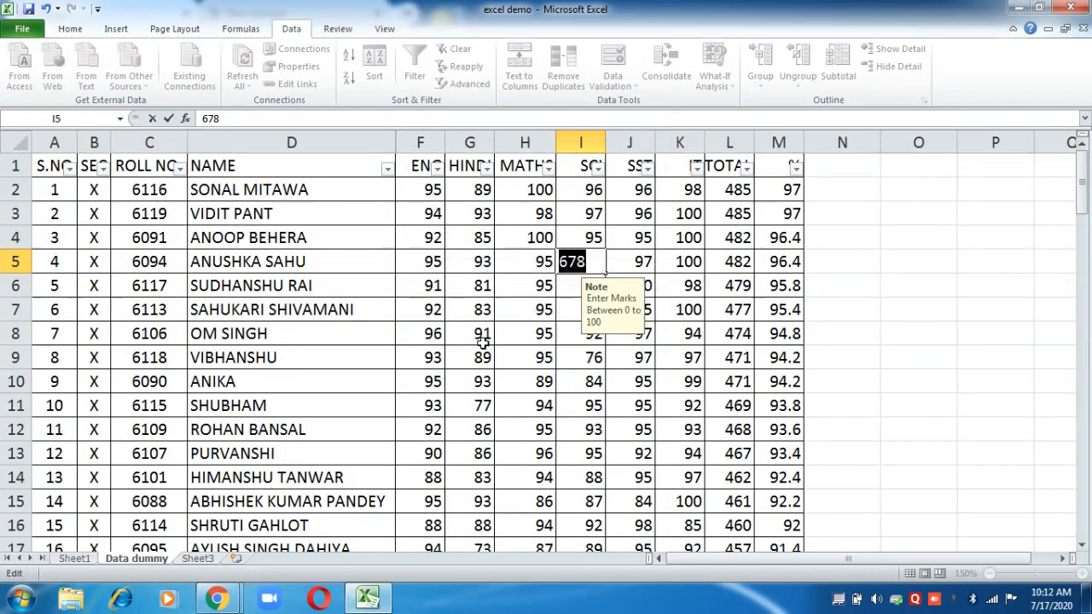
pyautogui.write('67')
pyautogui.press('Return')
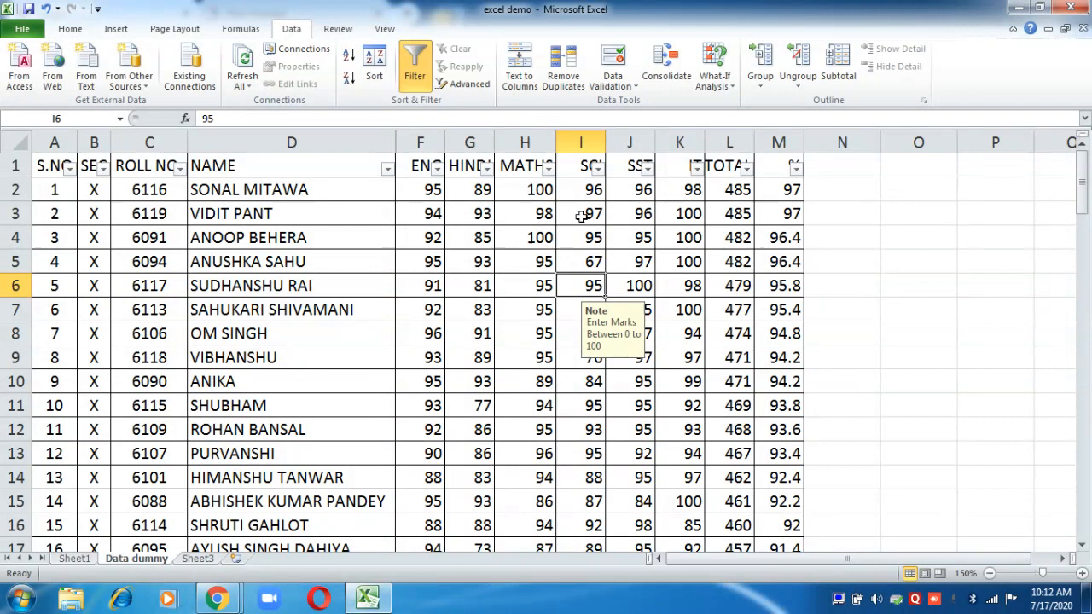
pyautogui.click(578, 257)
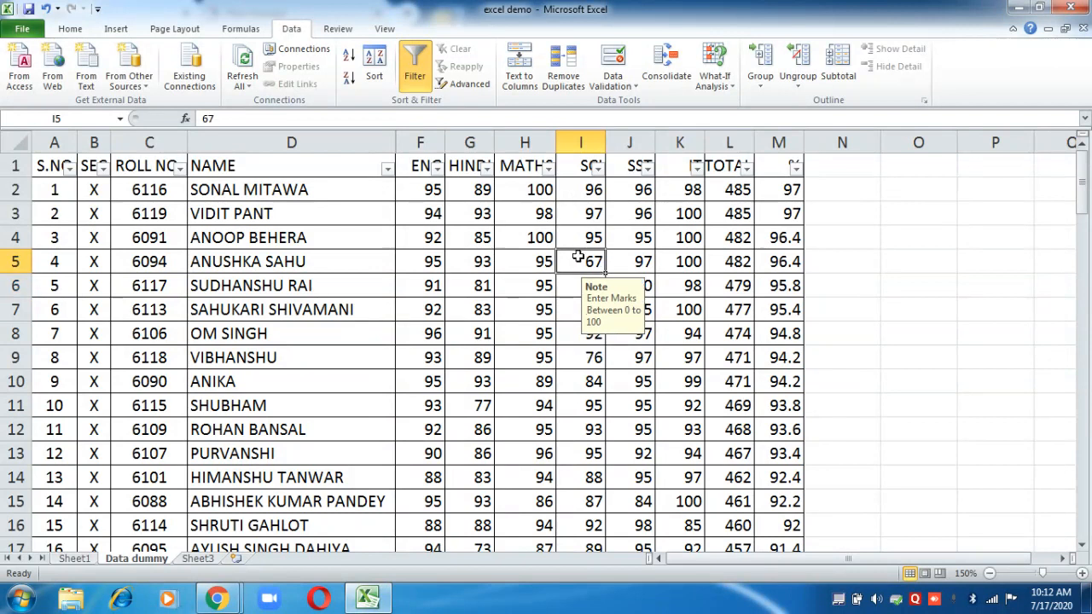